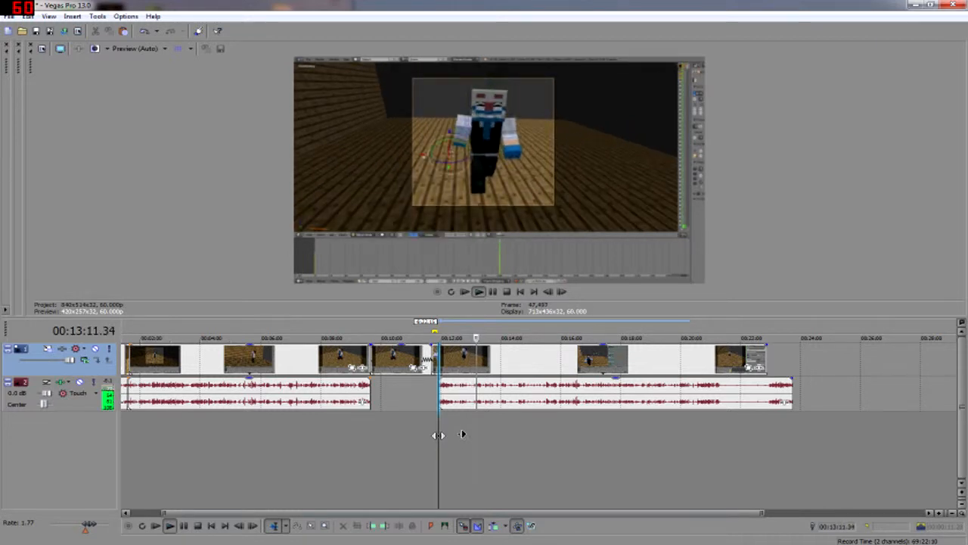
Scrub and play the footage between about 00:13:05 and 00:13:33 to find the next cut point.
{"action": "middle_click", "coordinate": [462, 437]}
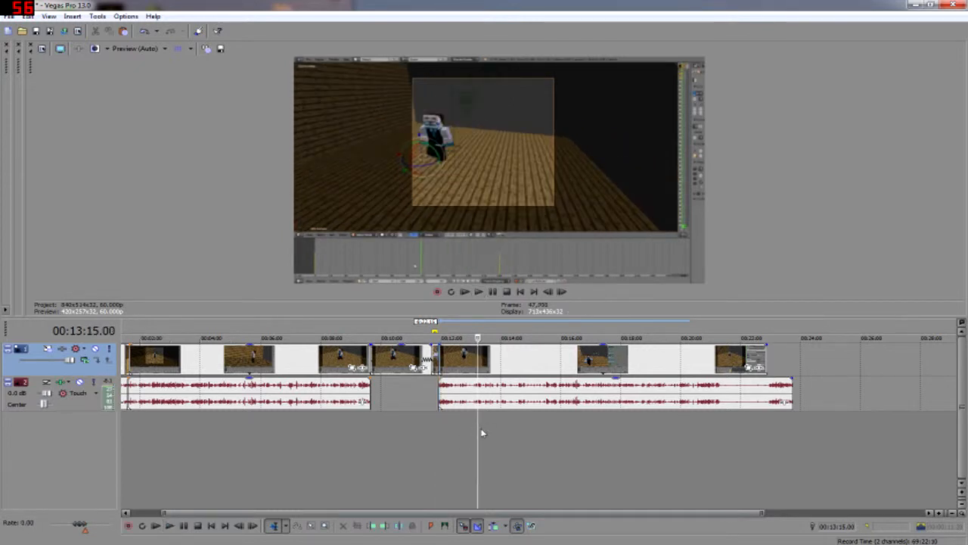
{"action": "scroll", "coordinate": [496, 434], "scroll_direction": "up", "scroll_amount": 5}
{"action": "scroll", "coordinate": [511, 434], "scroll_direction": "down", "scroll_amount": 2}
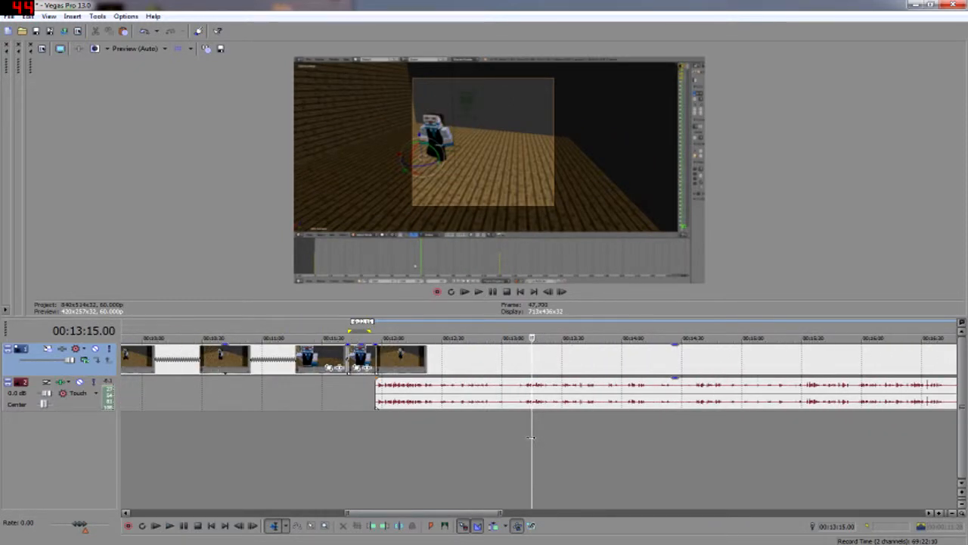
{"action": "left_click_drag", "start_coordinate": [531, 437], "coordinate": [546, 457]}
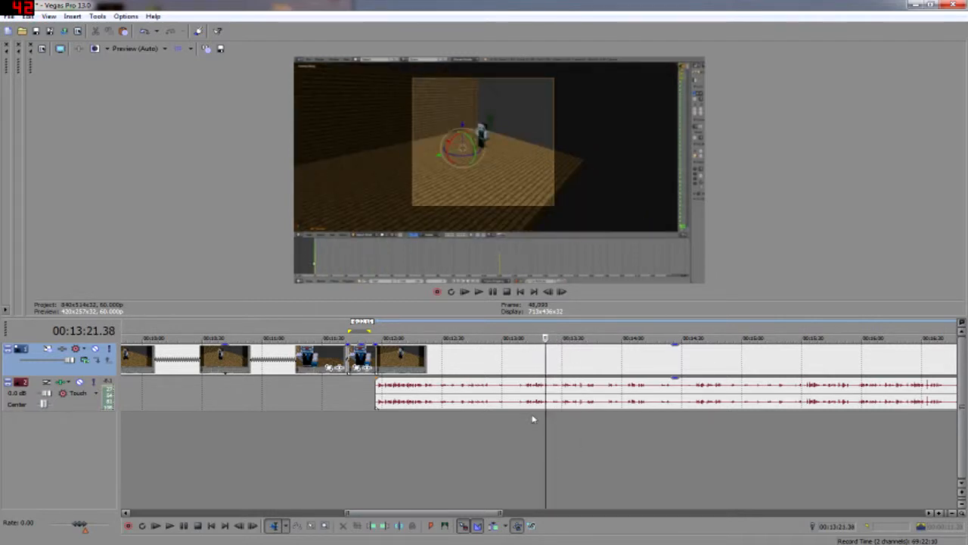
{"action": "key", "text": "space"}
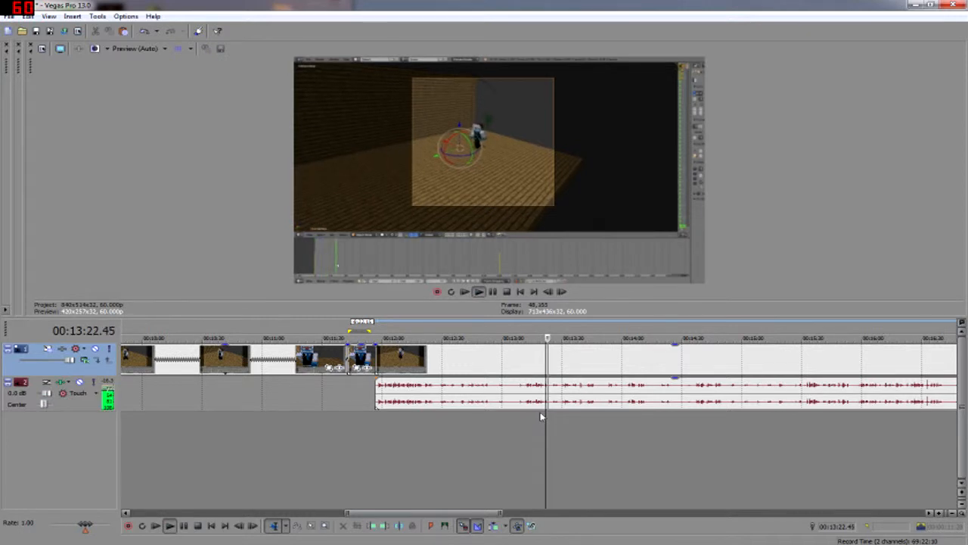
{"action": "key", "text": "space"}
{"action": "left_click", "coordinate": [514, 428]}
{"action": "key", "text": "space"}
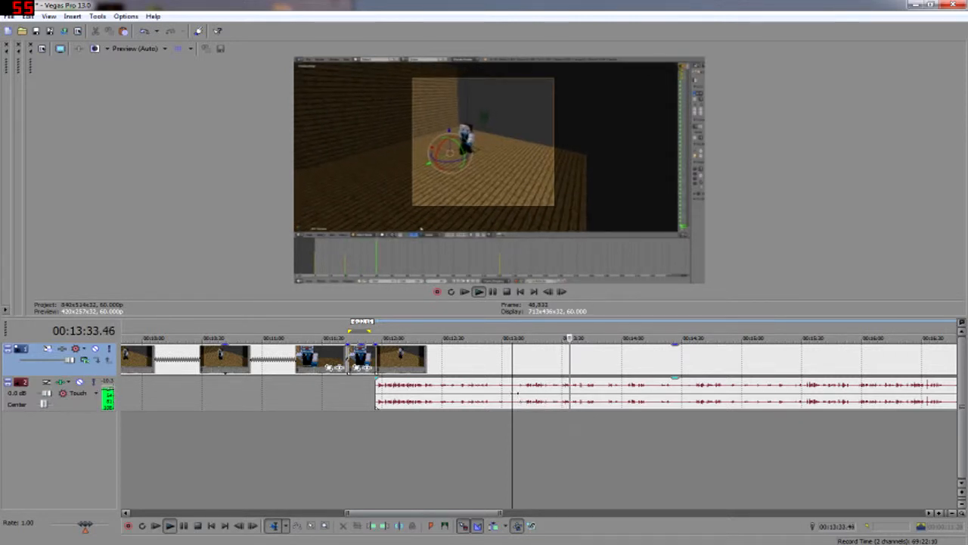
{"action": "key", "text": "space"}
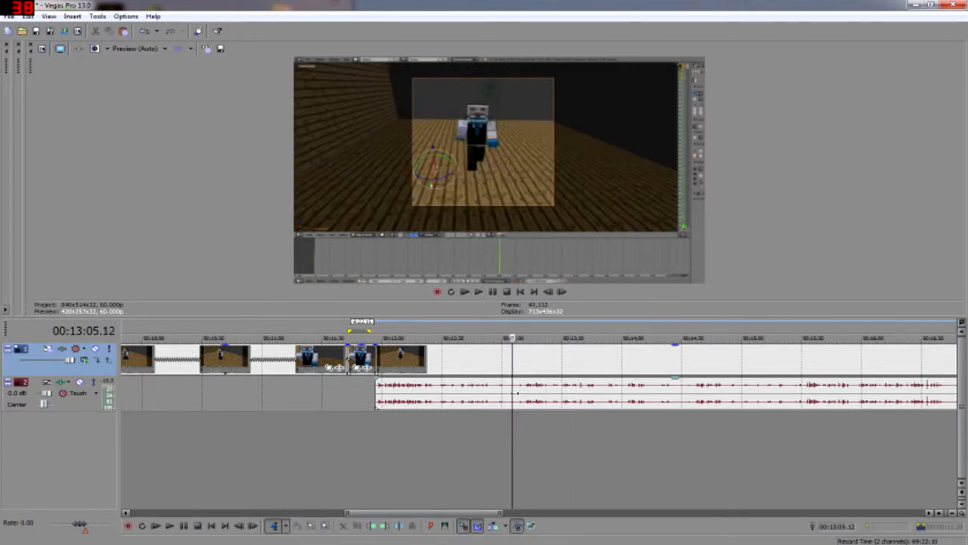
{"action": "key", "text": "space"}
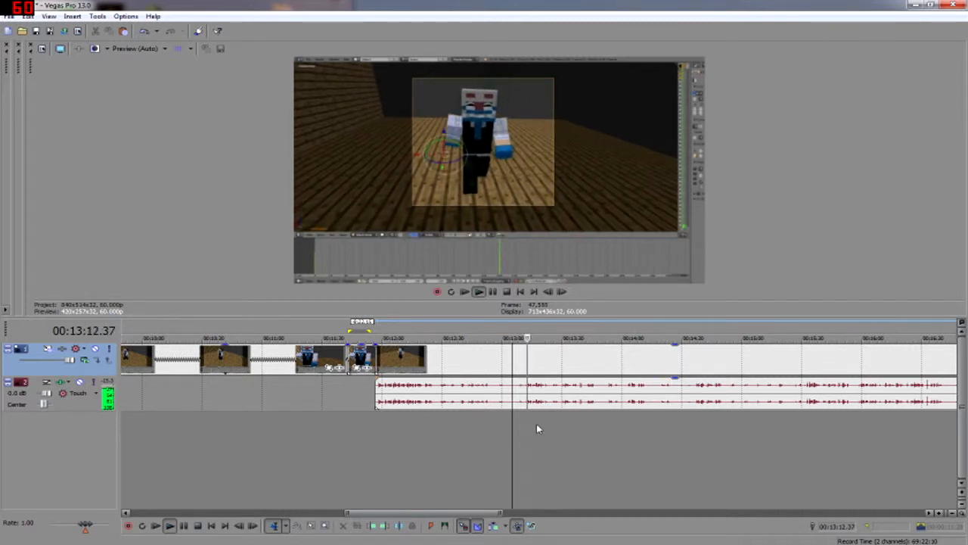
{"action": "key", "text": "space"}
Split the video and audio at 00:13:21.38 and shift the part after the cut about 5 seconds later.
{"action": "left_click_drag", "start_coordinate": [512, 424], "coordinate": [545, 421]}
{"action": "scroll", "coordinate": [545, 421], "scroll_direction": "up", "scroll_amount": 5}
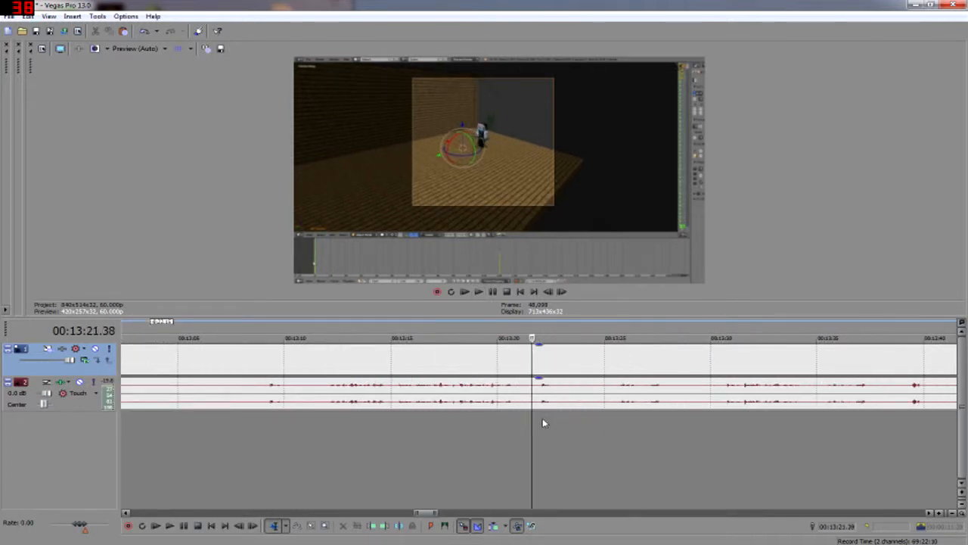
{"action": "left_click_drag", "start_coordinate": [595, 365], "coordinate": [704, 374]}
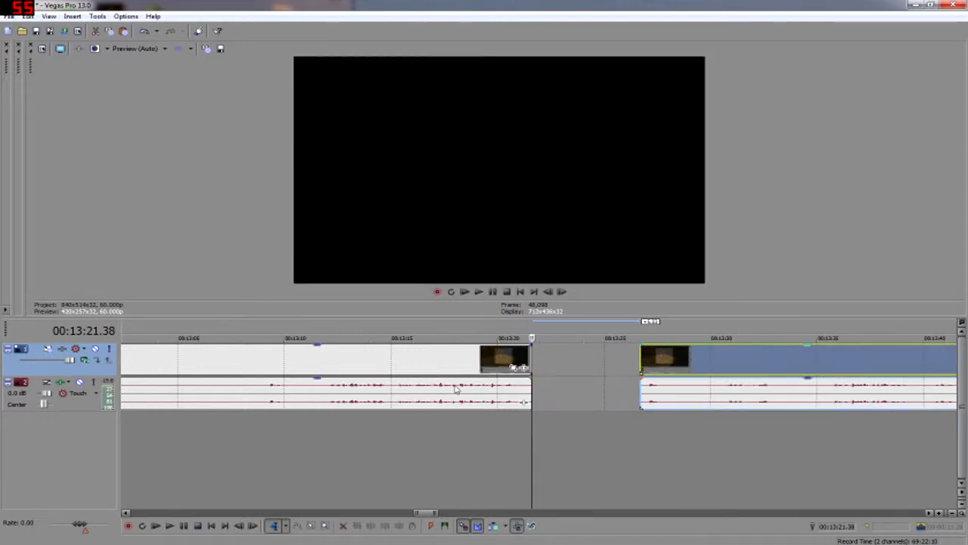
Play back the last few seconds before the 00:13:21.38 cut to check how the section ends.
{"action": "left_click", "coordinate": [499, 403]}
{"action": "key", "text": "space"}
{"action": "key", "text": "space"}
{"action": "left_click", "coordinate": [458, 405]}
{"action": "key", "text": "space"}
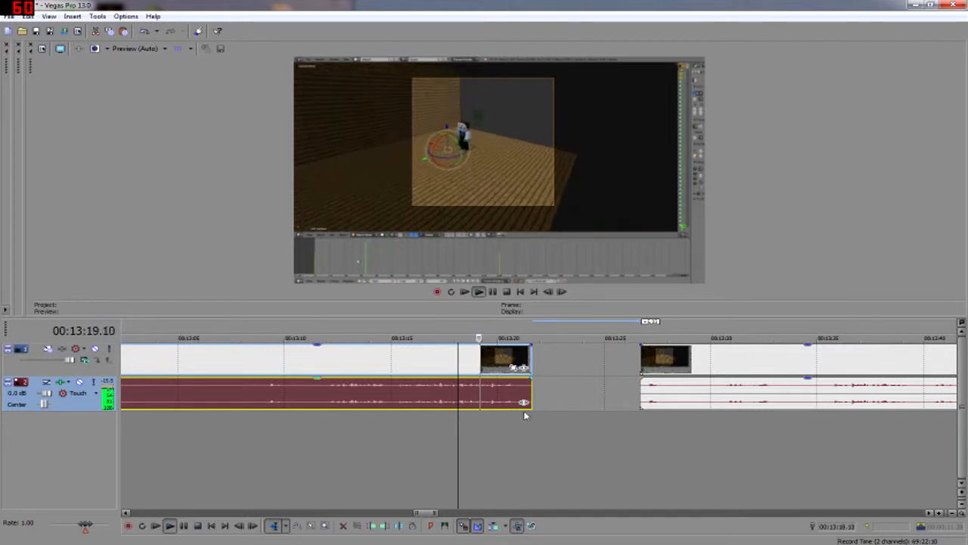
{"action": "key", "text": "space"}
{"action": "scroll", "coordinate": [703, 445], "scroll_direction": "down", "scroll_amount": 5}
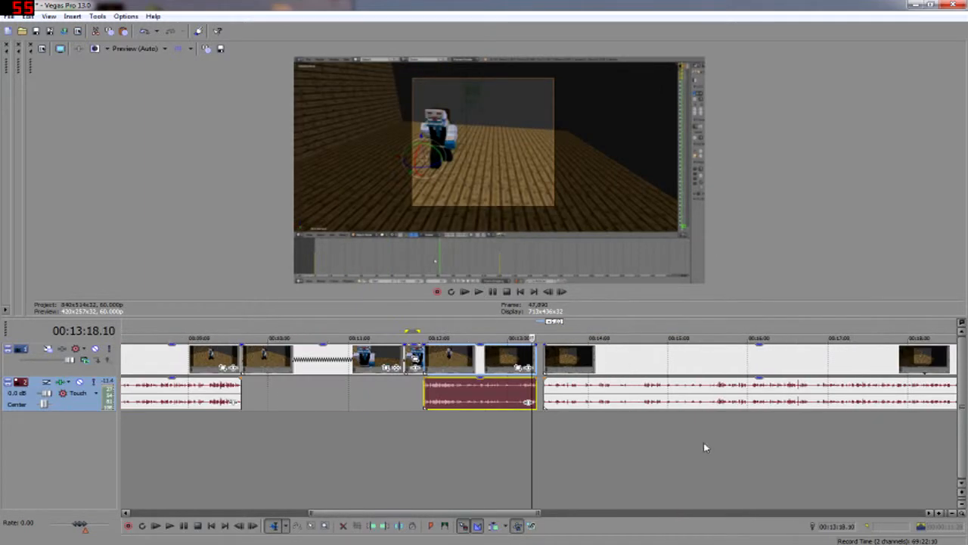
Find where the unwanted footage after the gap ends and split the video and audio at 00:14:56.13.
{"action": "left_click", "coordinate": [599, 422]}
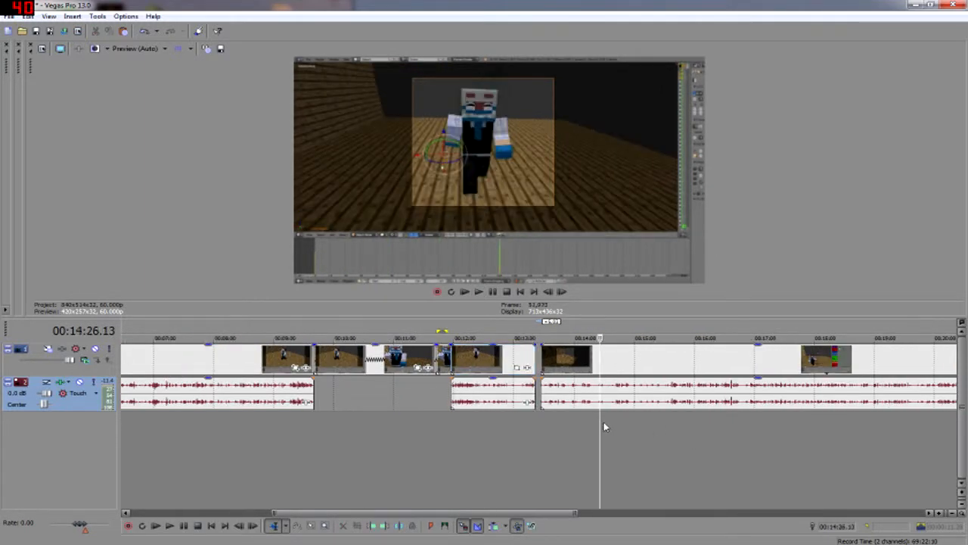
{"action": "left_click_drag", "start_coordinate": [600, 422], "coordinate": [632, 449]}
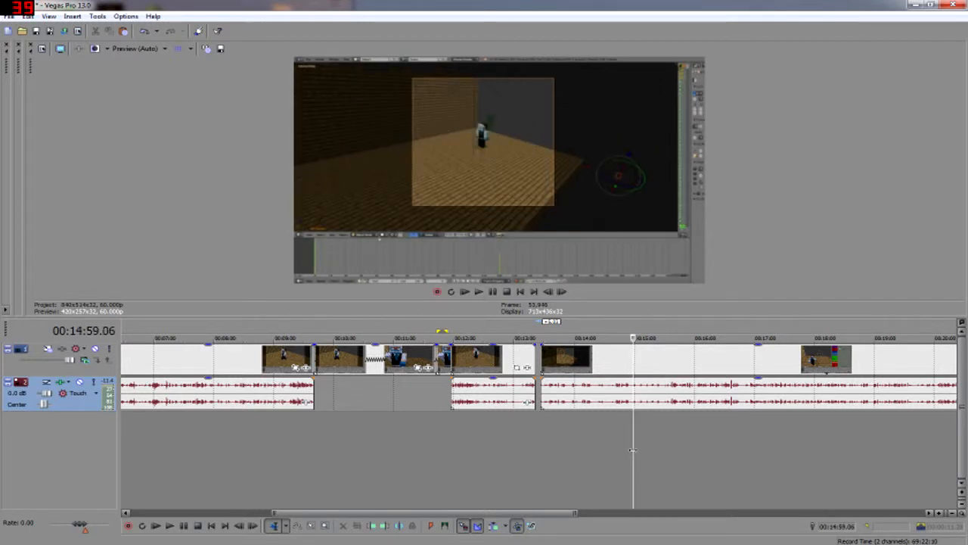
{"action": "key", "text": "space"}
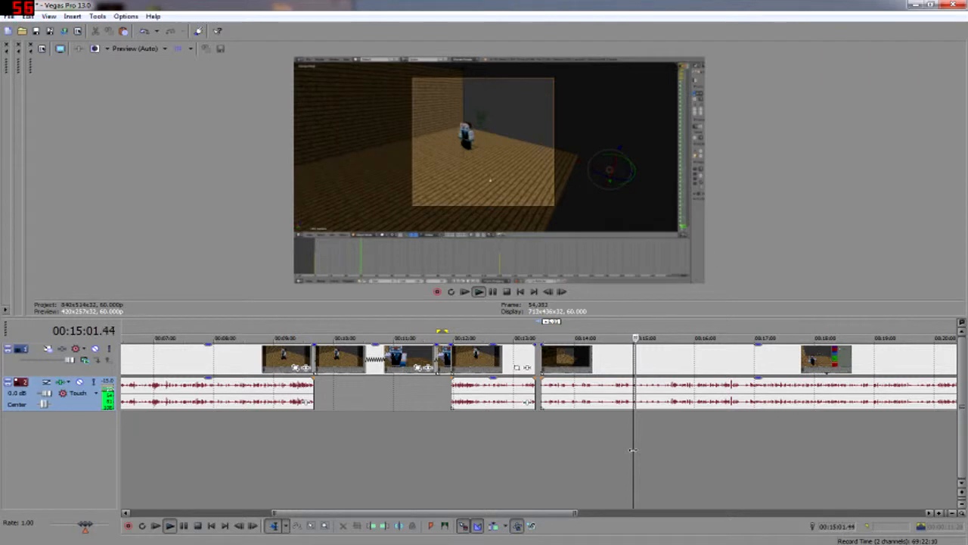
{"action": "key", "text": "space"}
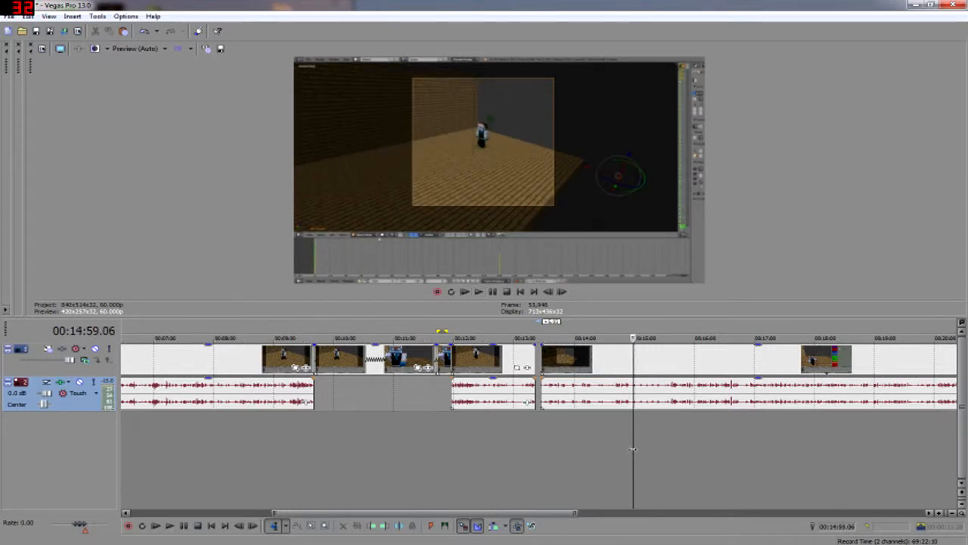
{"action": "left_click", "coordinate": [630, 449]}
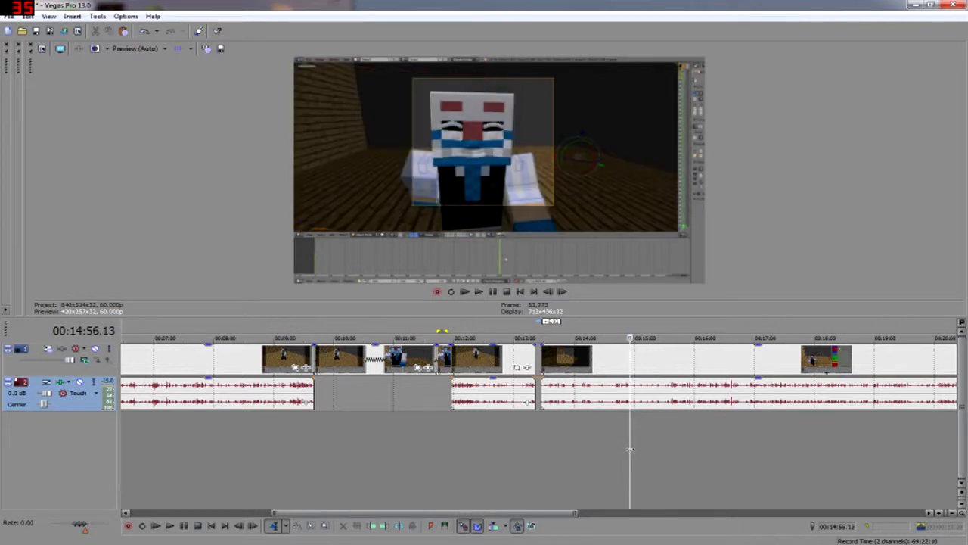
{"action": "key", "text": "s"}
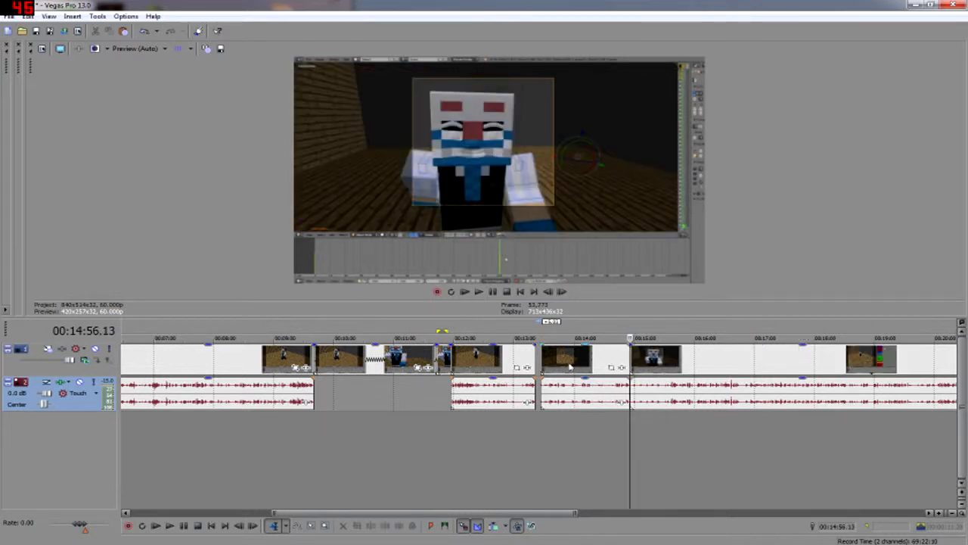
Delete the segment between the gap and the 00:14:56.13 cut, close the gap with the following footage, and play across the join.
{"action": "left_click", "coordinate": [564, 365]}
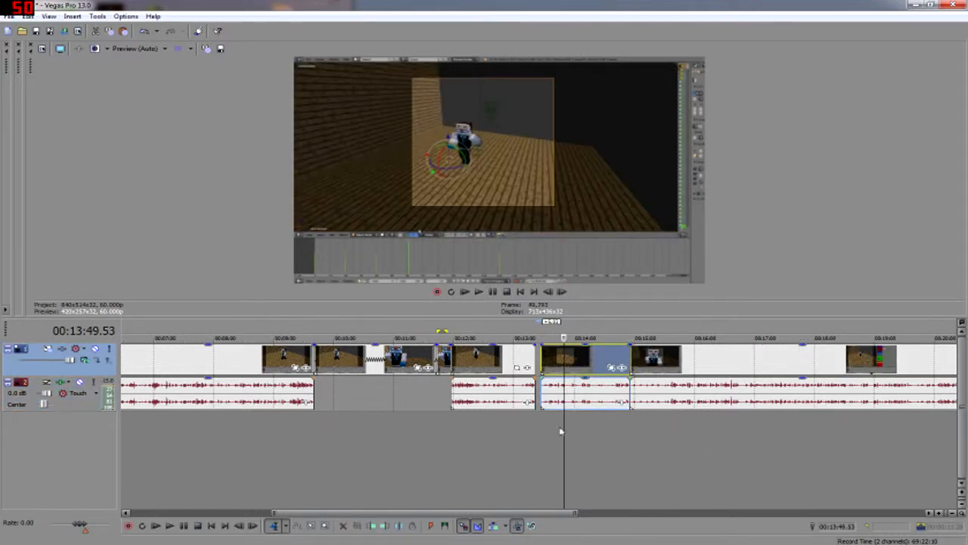
{"action": "left_click_drag", "start_coordinate": [564, 424], "coordinate": [584, 435]}
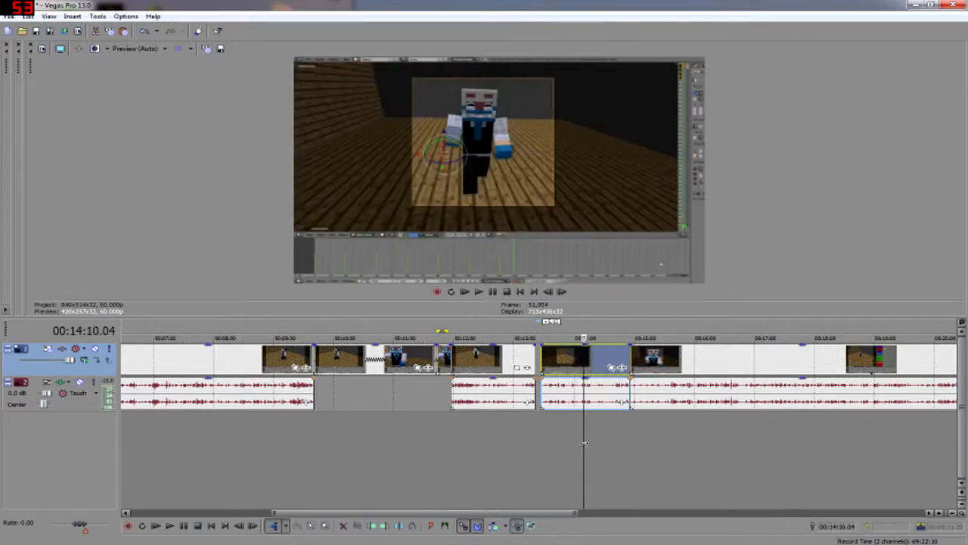
{"action": "left_click", "coordinate": [590, 364]}
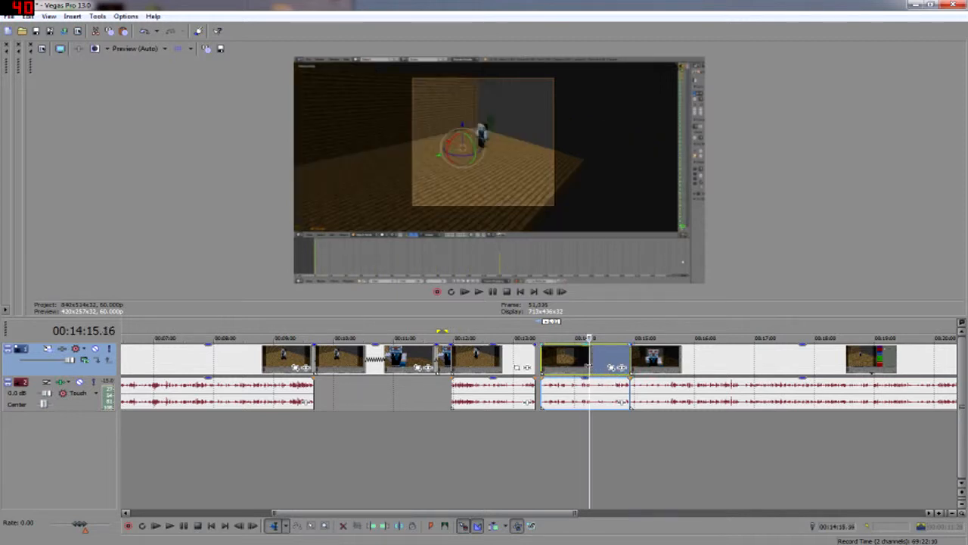
{"action": "key", "text": "Delete"}
{"action": "left_click_drag", "start_coordinate": [689, 368], "coordinate": [569, 400]}
{"action": "left_click", "coordinate": [528, 421]}
{"action": "key", "text": "space"}
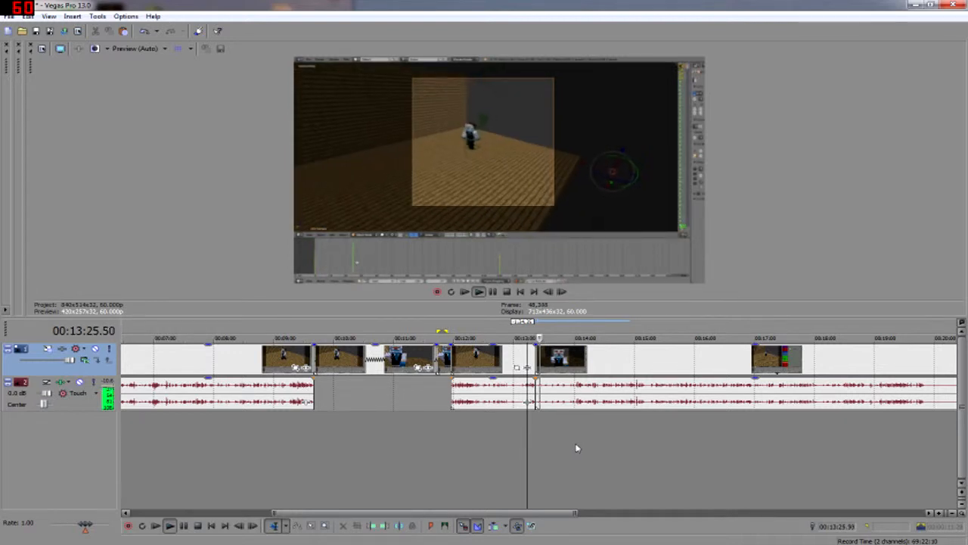
{"action": "key", "text": "space"}
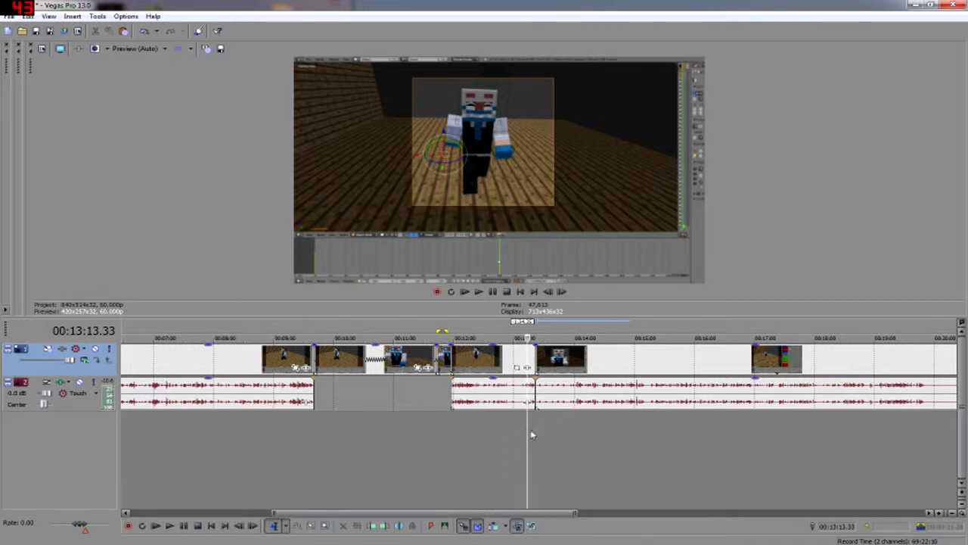
Split the video and audio at 00:19:53.13 and move the remaining footage well past the cut to open a gap.
{"action": "left_click_drag", "start_coordinate": [534, 431], "coordinate": [745, 477]}
{"action": "key", "text": "space"}
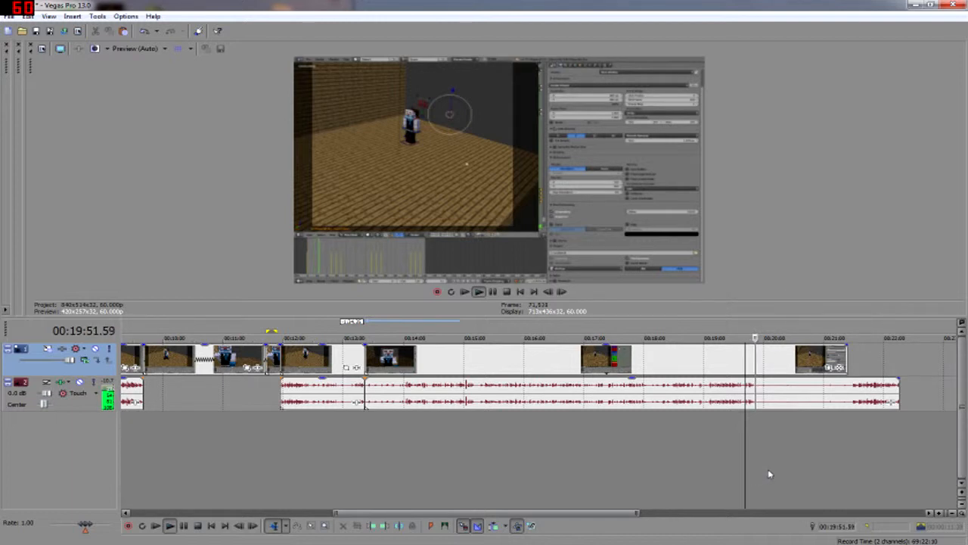
{"action": "key", "text": "s"}
{"action": "key", "text": "space"}
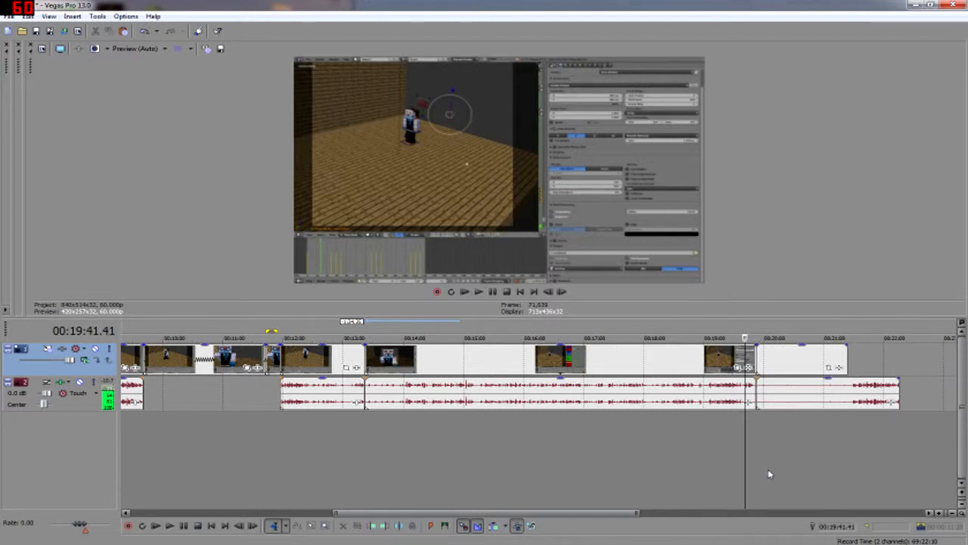
{"action": "left_click_drag", "start_coordinate": [792, 361], "coordinate": [966, 361]}
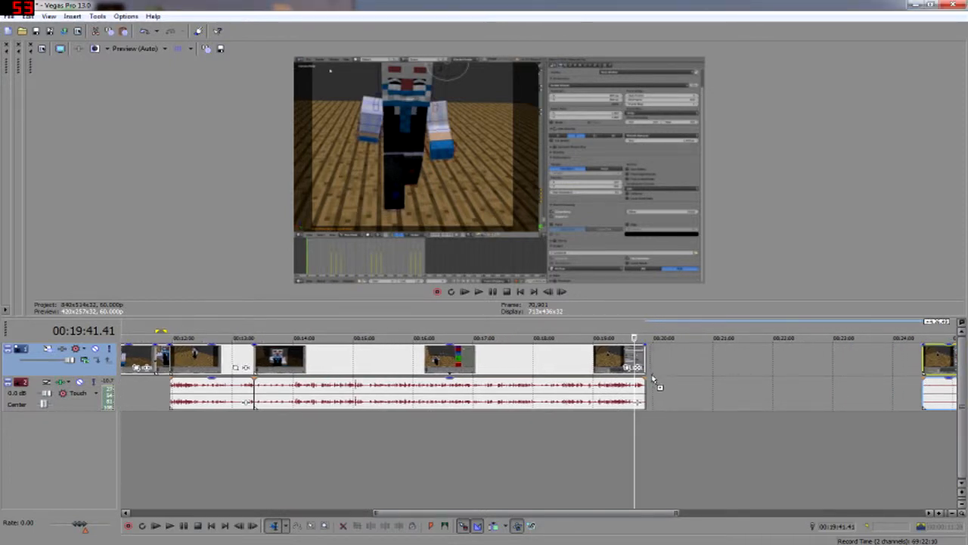
Add the rendered clip 0000-0120 to the video track and place it directly after the footage ending at 00:19:53.13.
{"action": "left_click_drag", "start_coordinate": [652, 371], "coordinate": [651, 371]}
{"action": "left_click", "coordinate": [645, 422]}
{"action": "scroll", "coordinate": [645, 418], "scroll_direction": "up", "scroll_amount": 5}
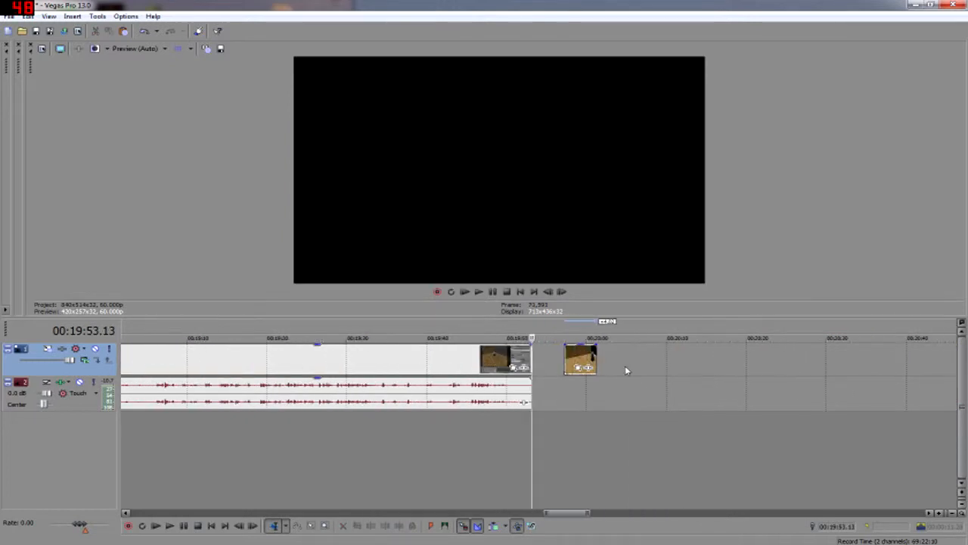
{"action": "left_click_drag", "start_coordinate": [582, 360], "coordinate": [547, 366]}
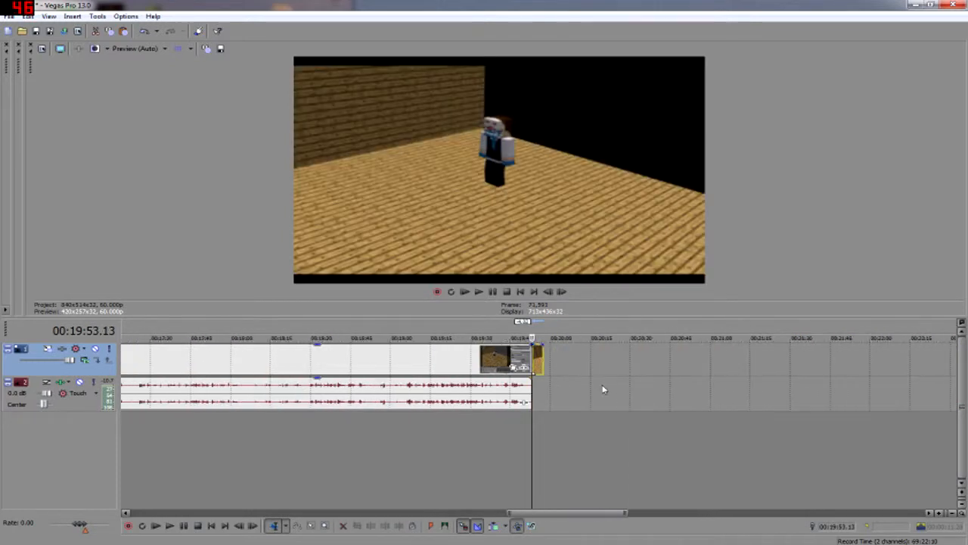
Disable resampling and aspect ratio preservation for the inserted 0000-0120 clip.
{"action": "right_click", "coordinate": [549, 356]}
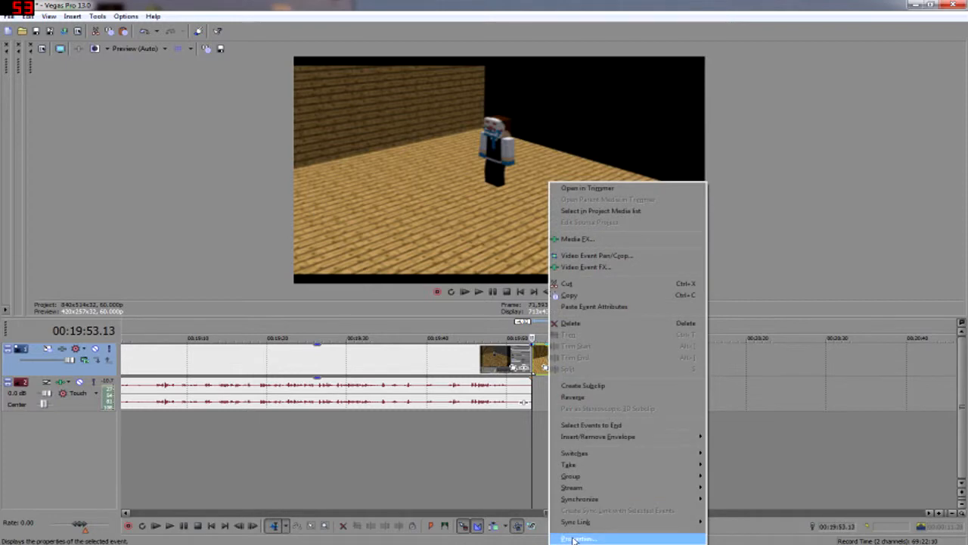
{"action": "left_click", "coordinate": [574, 536]}
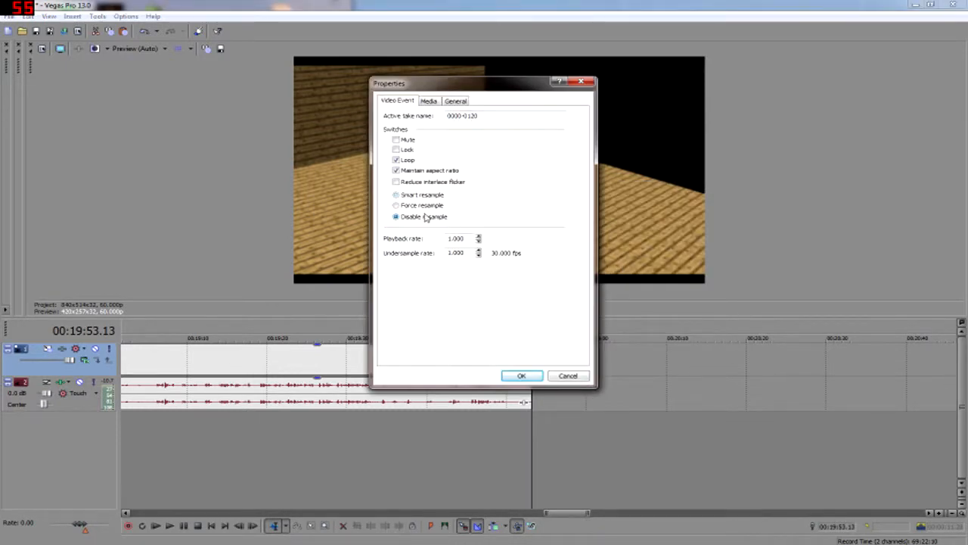
{"action": "left_click", "coordinate": [521, 375]}
Bring the trailing footage back to about 00:20:10, and move its video separately to about 00:23:00, away from the audio.
{"action": "scroll", "coordinate": [565, 384], "scroll_direction": "down", "scroll_amount": 5}
{"action": "left_click_drag", "start_coordinate": [776, 393], "coordinate": [605, 396]}
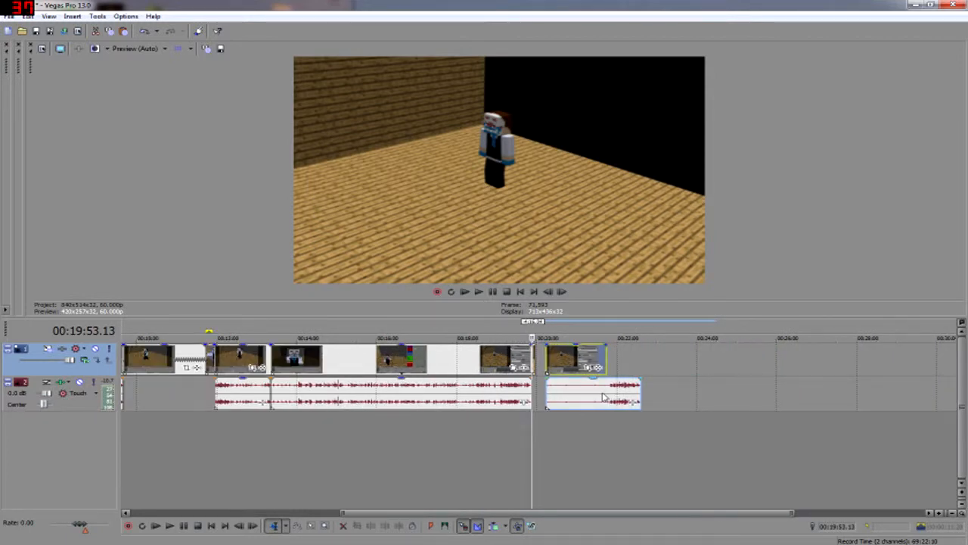
{"action": "left_click", "coordinate": [603, 395]}
{"action": "left_click_drag", "start_coordinate": [573, 366], "coordinate": [682, 370]}
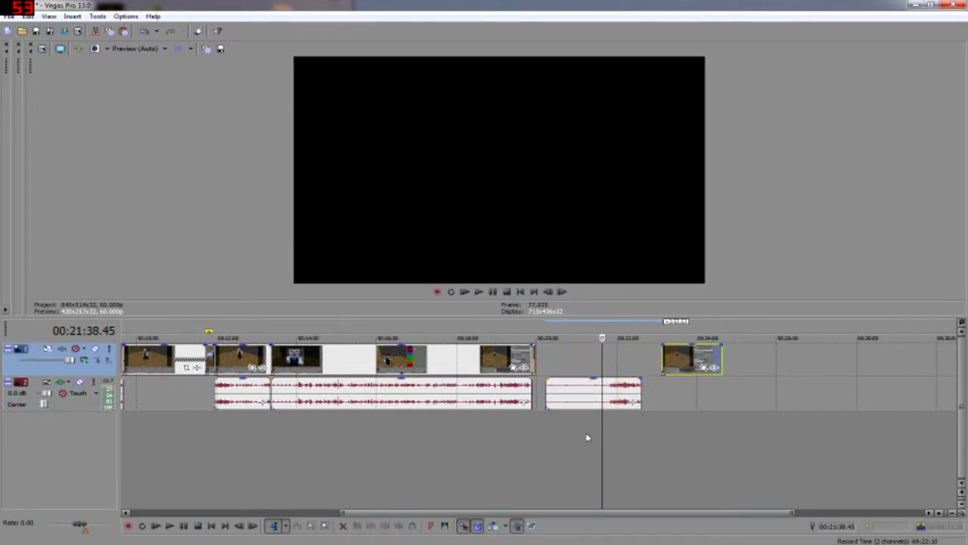
Locate where speech begins in the trailing audio and split it there, at about 00:21:50.
{"action": "left_click_drag", "start_coordinate": [602, 432], "coordinate": [609, 432]}
{"action": "key", "text": "space"}
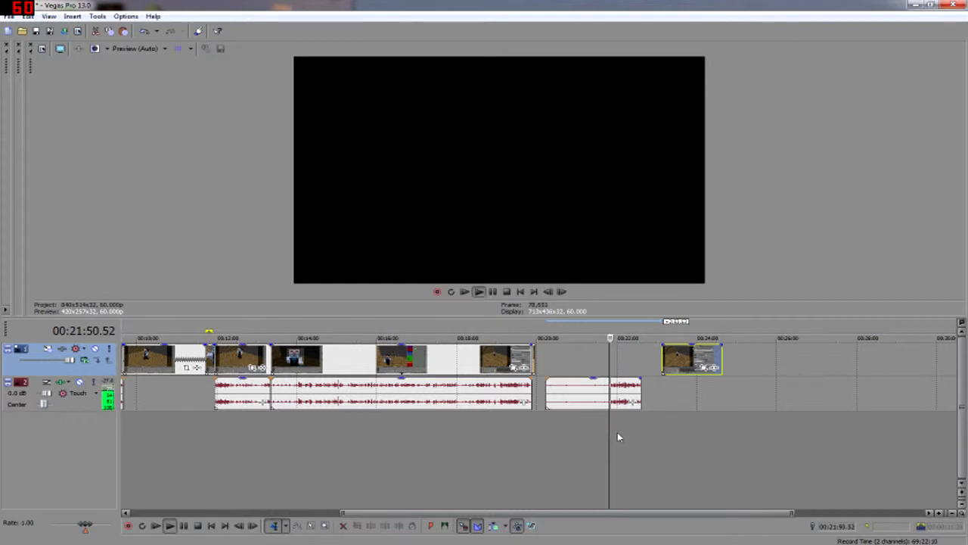
{"action": "scroll", "coordinate": [617, 436], "scroll_direction": "up", "scroll_amount": 8}
{"action": "key", "text": "space"}
{"action": "left_click", "coordinate": [521, 419]}
{"action": "key", "text": "space"}
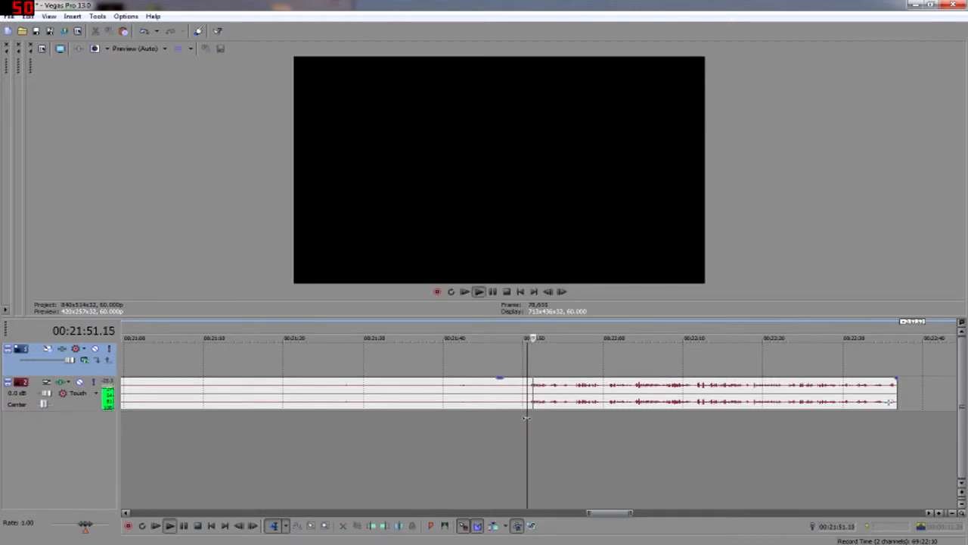
{"action": "key", "text": "space"}
{"action": "key", "text": "s"}
Delete the silent audio before the speech and move the remaining audio and video directly after the inserted rendered clip.
{"action": "left_click", "coordinate": [490, 400]}
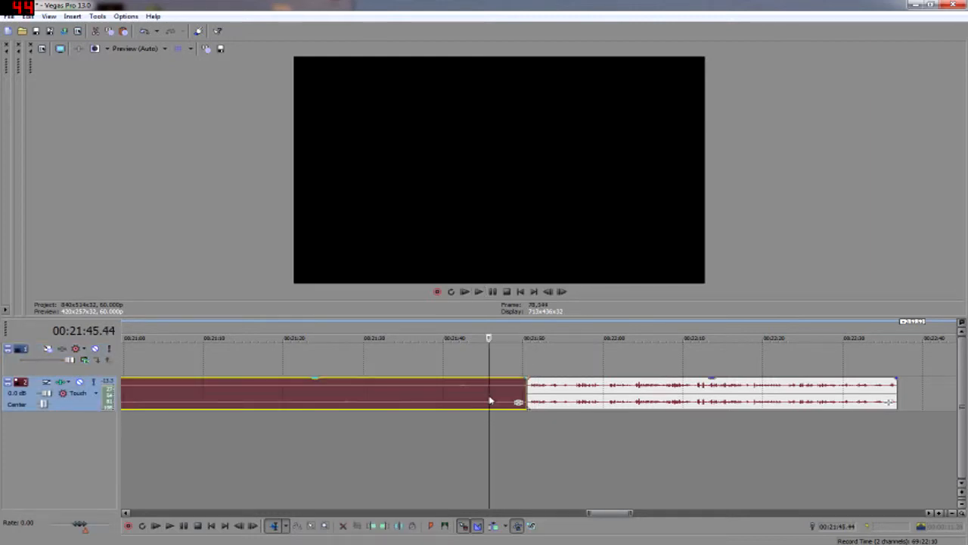
{"action": "key", "text": "Delete"}
{"action": "left_click_drag", "start_coordinate": [553, 393], "coordinate": [415, 373]}
{"action": "scroll", "coordinate": [639, 391], "scroll_direction": "down", "scroll_amount": 6}
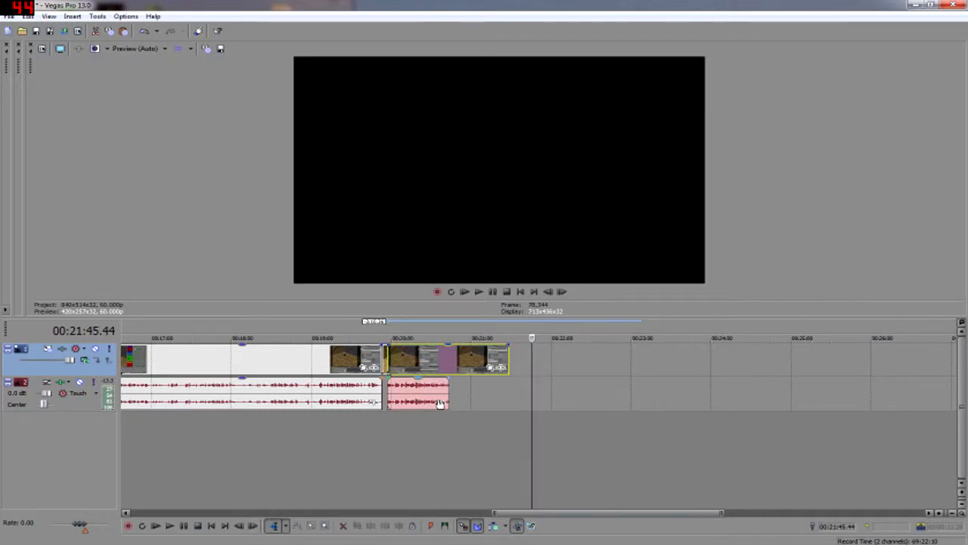
Examine the joins around the inserted rendered clip and play parts of the trailing footage to check it against its audio.
{"action": "left_click", "coordinate": [384, 439]}
{"action": "scroll", "coordinate": [388, 444], "scroll_direction": "up", "scroll_amount": 7}
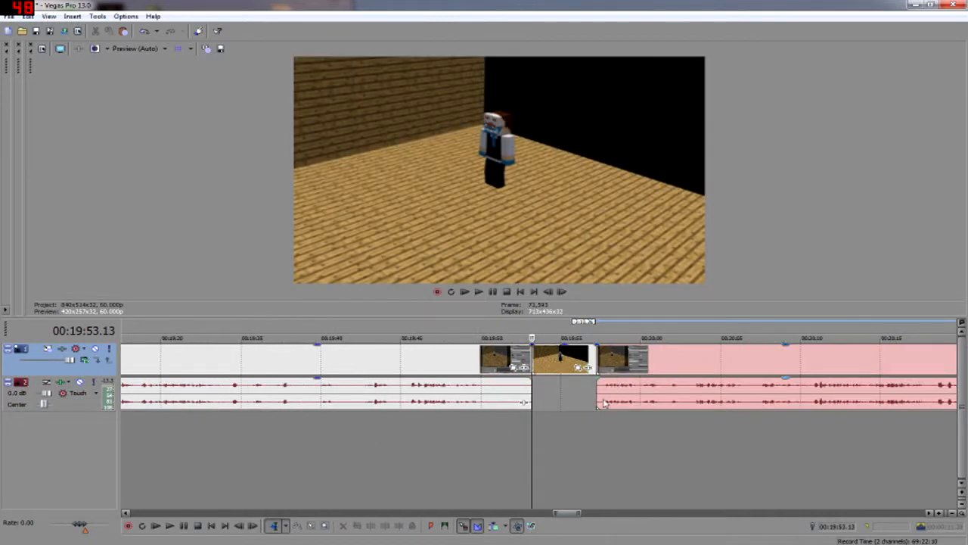
{"action": "scroll", "coordinate": [604, 403], "scroll_direction": "down", "scroll_amount": 7}
{"action": "left_click", "coordinate": [636, 431]}
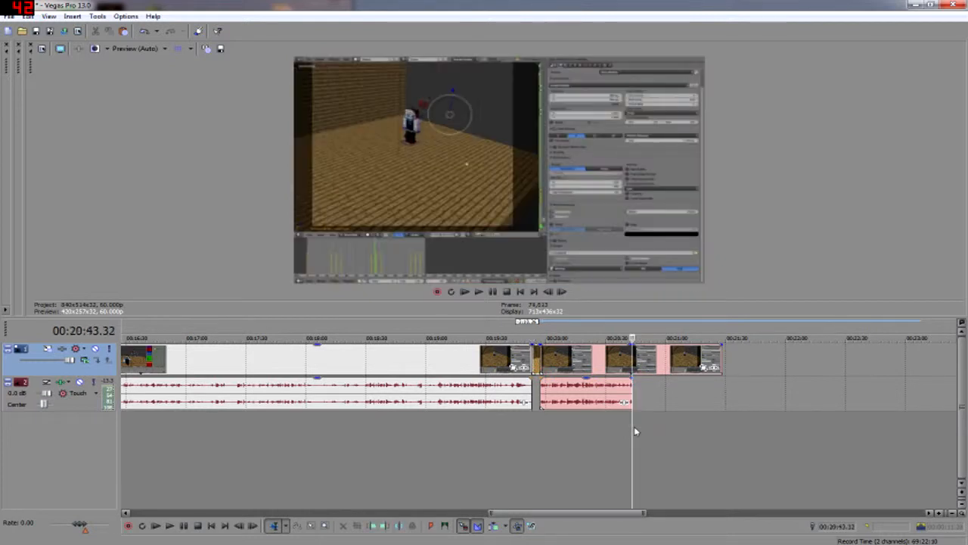
{"action": "left_click", "coordinate": [619, 428]}
{"action": "key", "text": "space"}
{"action": "key", "text": "space"}
{"action": "left_click", "coordinate": [582, 418]}
{"action": "key", "text": "space"}
{"action": "key", "text": "space"}
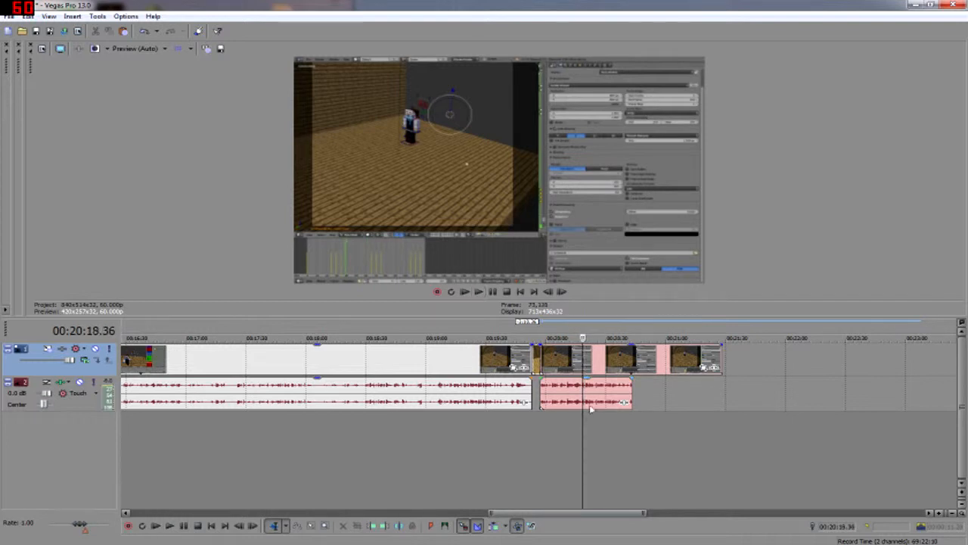
Split the trailing video where its audio ends, at about 00:20:43, and delete the video left after the cut.
{"action": "left_click_drag", "start_coordinate": [583, 338], "coordinate": [632, 338]}
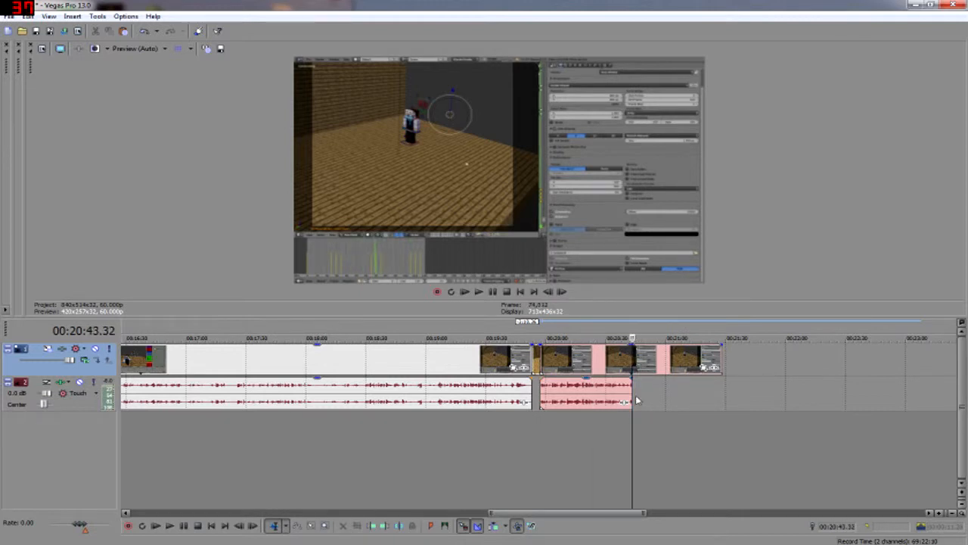
{"action": "left_click", "coordinate": [666, 366]}
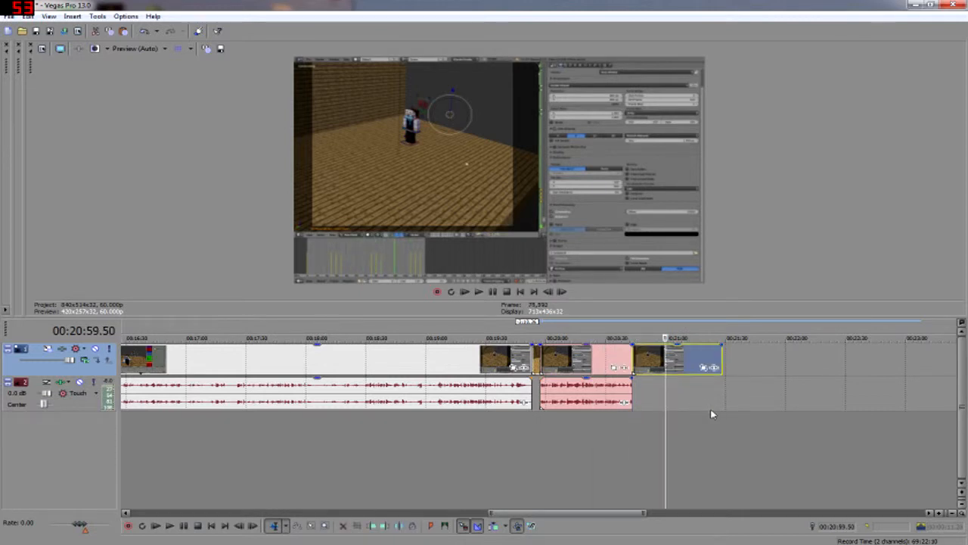
{"action": "key", "text": "Delete"}
{"action": "left_click", "coordinate": [635, 417]}
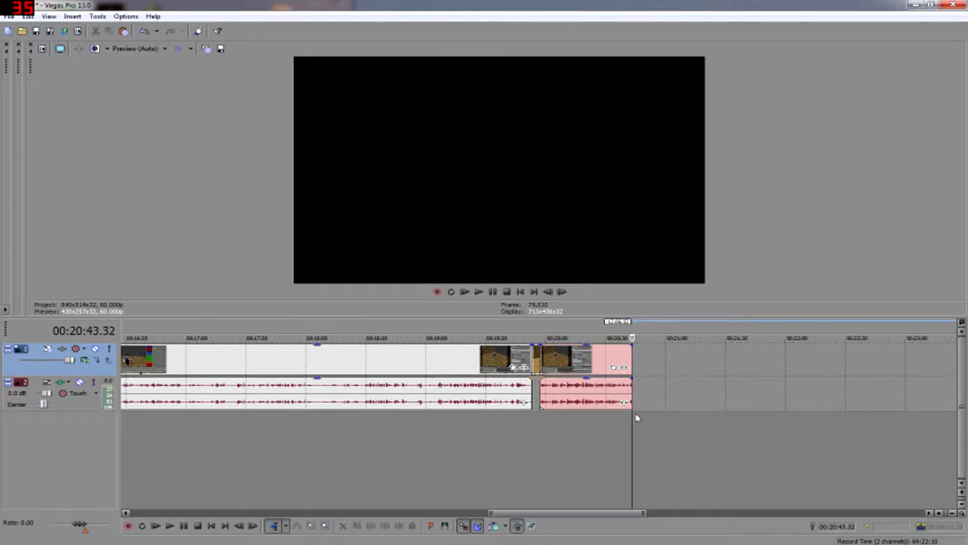
Add a fade-out of about 1.7 seconds to the end of the trailing video and play back the ending.
{"action": "scroll", "coordinate": [635, 417], "scroll_direction": "up", "scroll_amount": 3}
{"action": "scroll", "coordinate": [527, 429], "scroll_direction": "up", "scroll_amount": 3}
{"action": "left_click", "coordinate": [488, 417]}
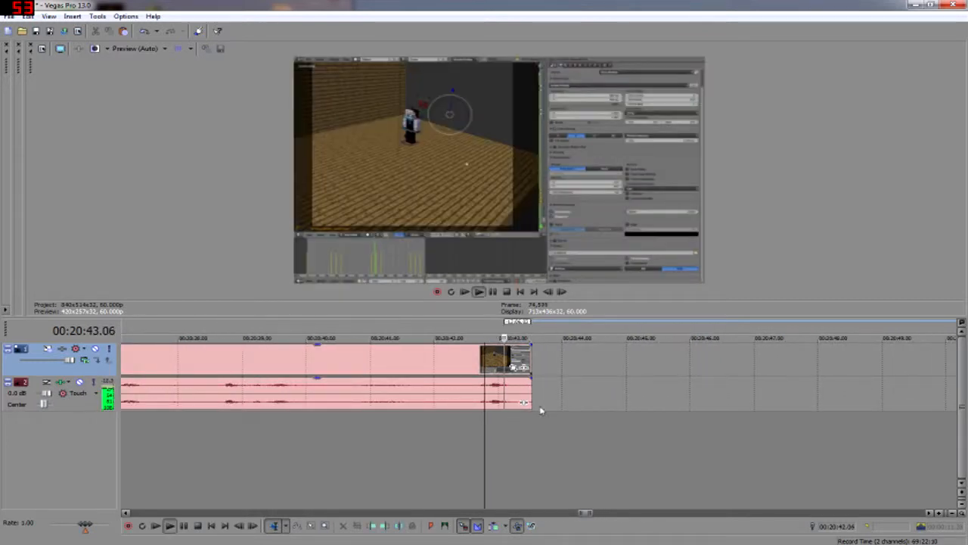
{"action": "left_click_drag", "start_coordinate": [533, 346], "coordinate": [422, 353]}
{"action": "left_click", "coordinate": [416, 419]}
{"action": "key", "text": "space"}
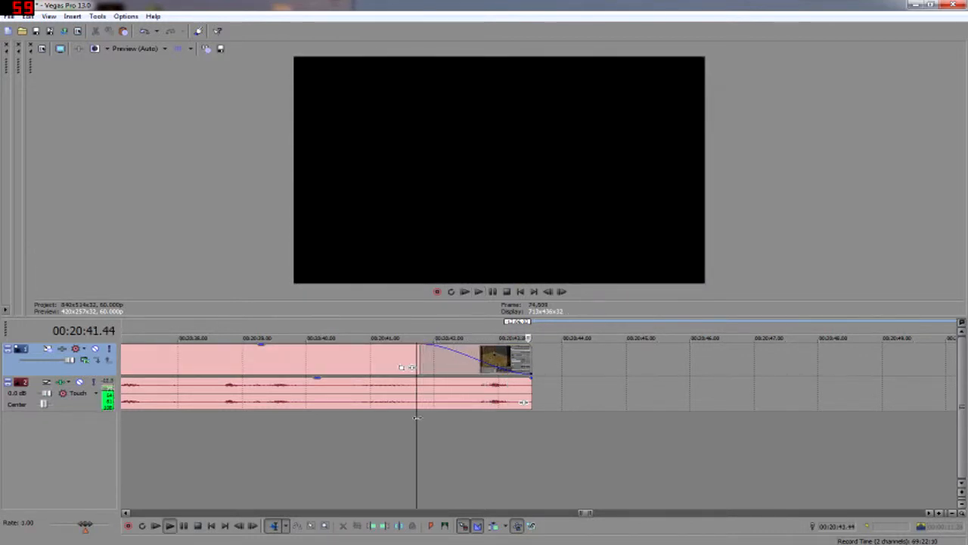
{"action": "key", "text": "space"}
{"action": "scroll", "coordinate": [416, 418], "scroll_direction": "down", "scroll_amount": 10}
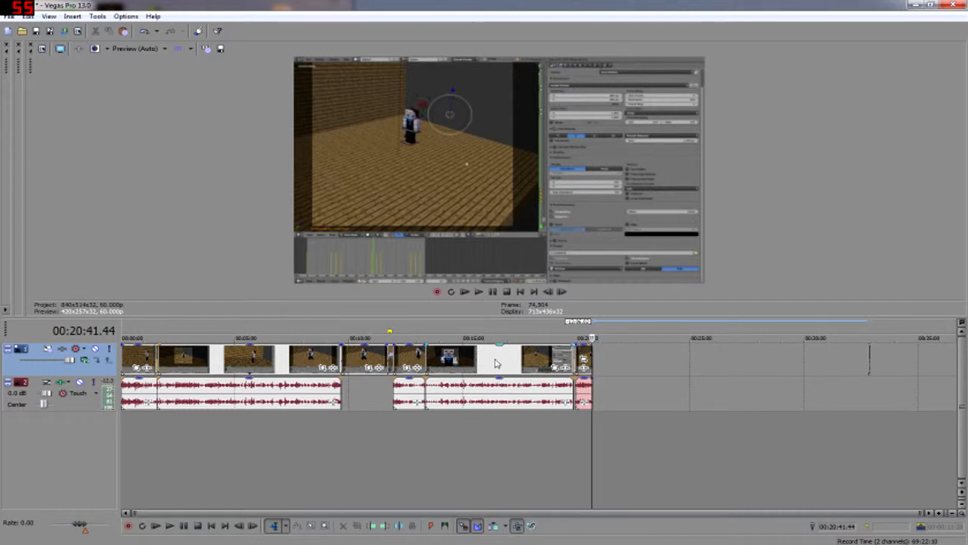
{"action": "mouse_move", "coordinate": [499, 346]}
{"action": "left_mouse_down"}
{"action": "mouse_move", "coordinate": [505, 367]}
{"action": "mouse_move", "coordinate": [515, 345]}
{"action": "left_mouse_up"}
{"action": "mouse_move", "coordinate": [517, 338]}
{"action": "left_mouse_down"}
{"action": "mouse_move", "coordinate": [501, 364]}
{"action": "mouse_move", "coordinate": [500, 347]}
{"action": "left_mouse_up"}
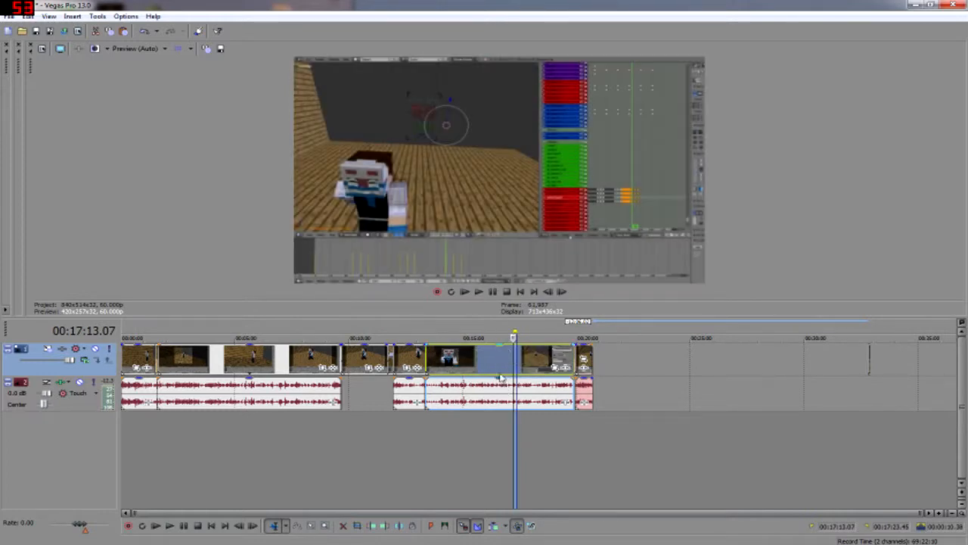
{"action": "mouse_move", "coordinate": [502, 384]}
{"action": "left_mouse_down"}
{"action": "mouse_move", "coordinate": [504, 405]}
{"action": "mouse_move", "coordinate": [495, 371]}
{"action": "left_mouse_up"}
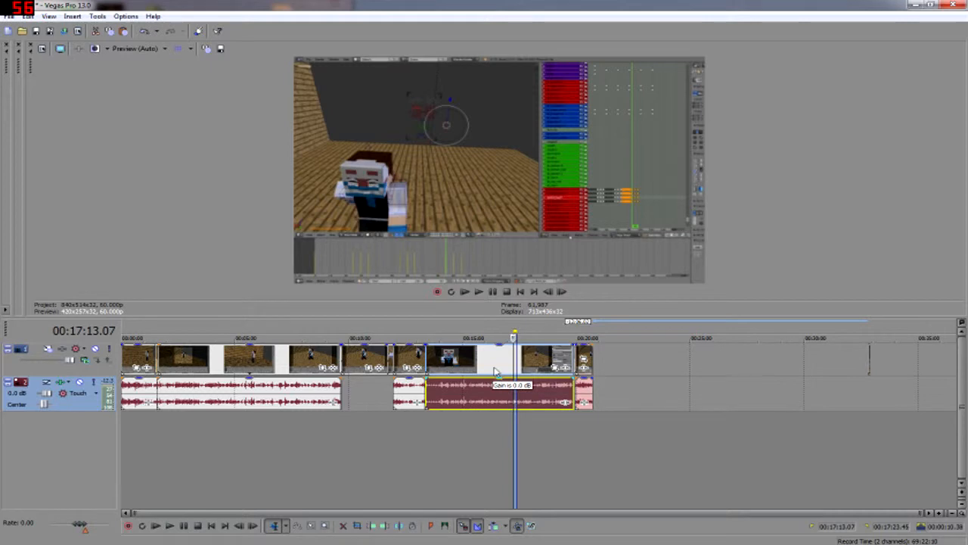
Add a fade-in of about two seconds to the start of the first video clip and play back the opening.
{"action": "left_click", "coordinate": [127, 439]}
{"action": "scroll", "coordinate": [150, 451], "scroll_direction": "up", "scroll_amount": 5}
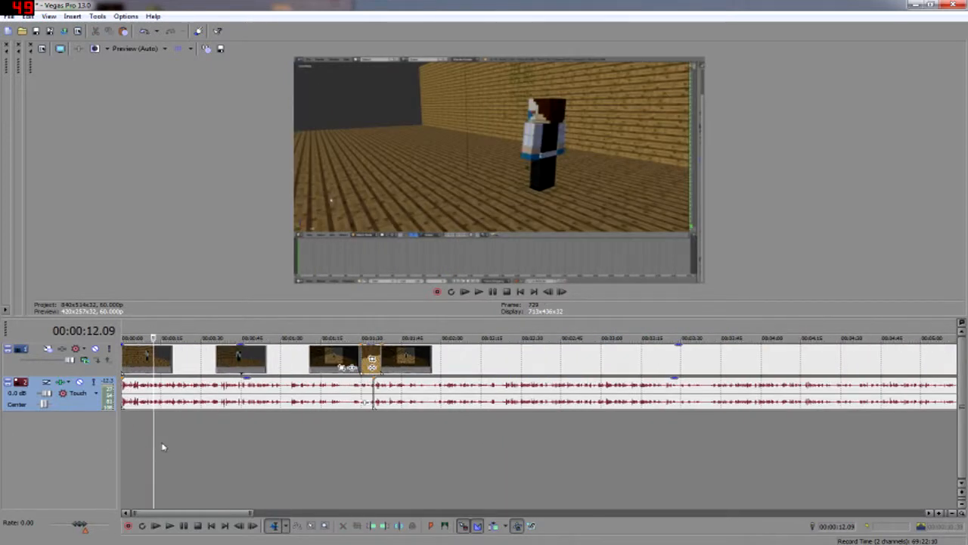
{"action": "key", "text": "ctrl+Home"}
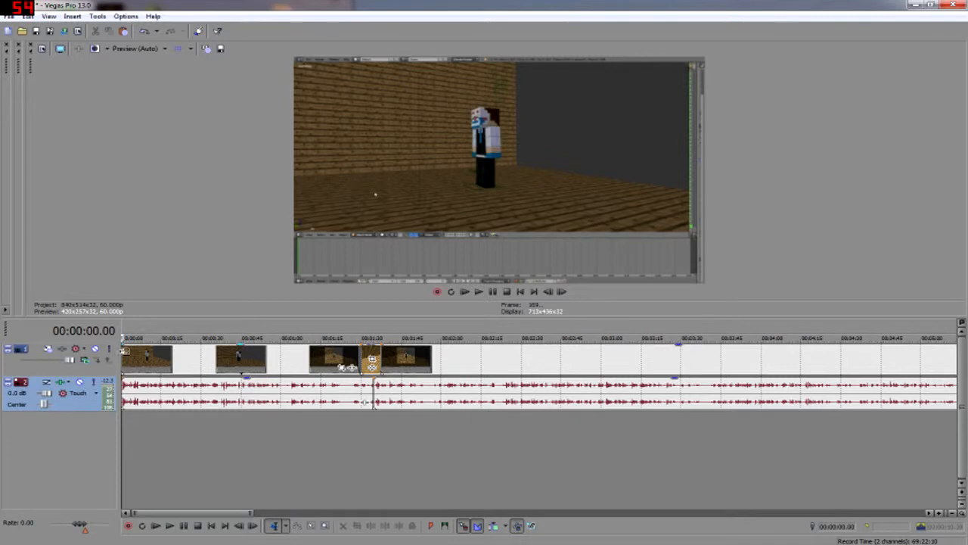
{"action": "left_click_drag", "start_coordinate": [125, 349], "coordinate": [129, 348]}
{"action": "key", "text": "space"}
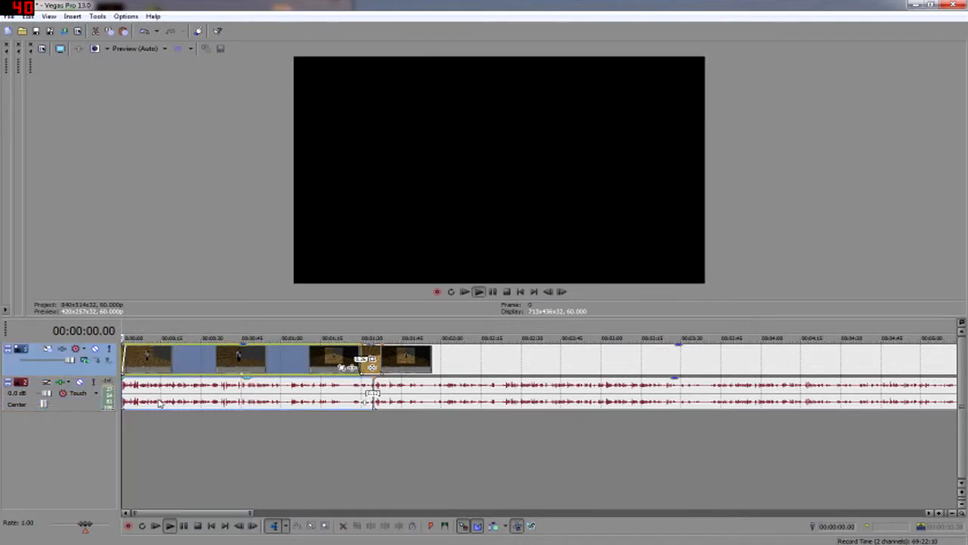
{"action": "key", "text": "space"}
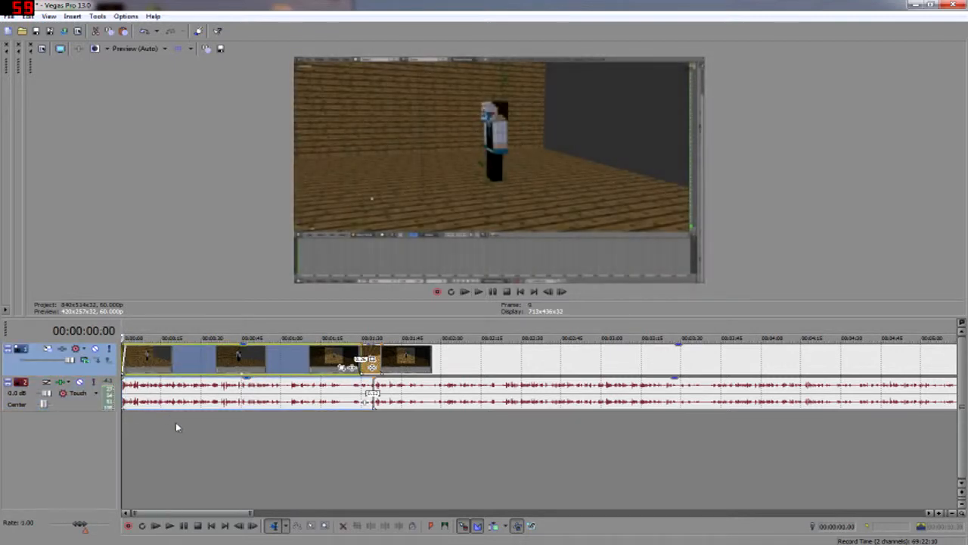
Raise the audio track's volume to 4.0 dB, playing the opening to judge the level.
{"action": "left_click_drag", "start_coordinate": [46, 394], "coordinate": [48, 394]}
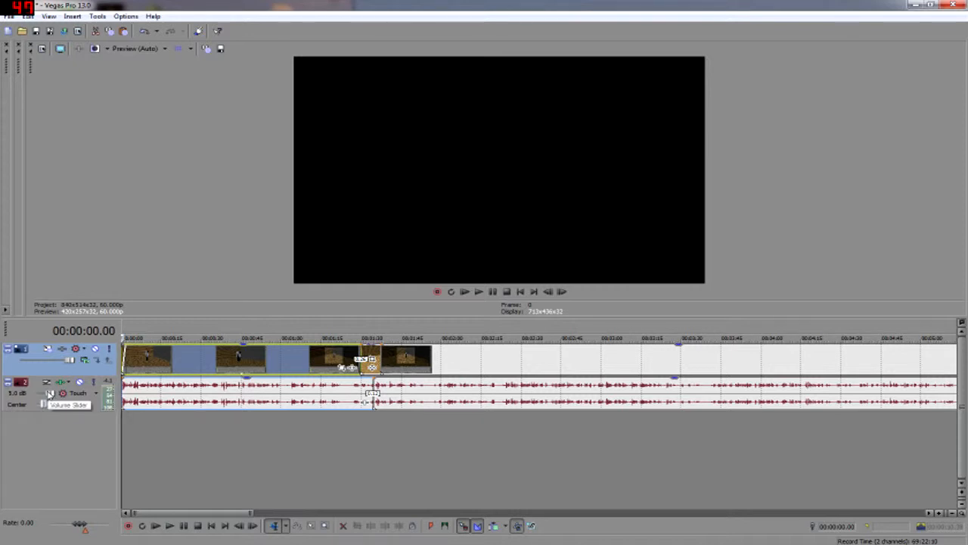
{"action": "key", "text": "space"}
{"action": "key", "text": "space"}
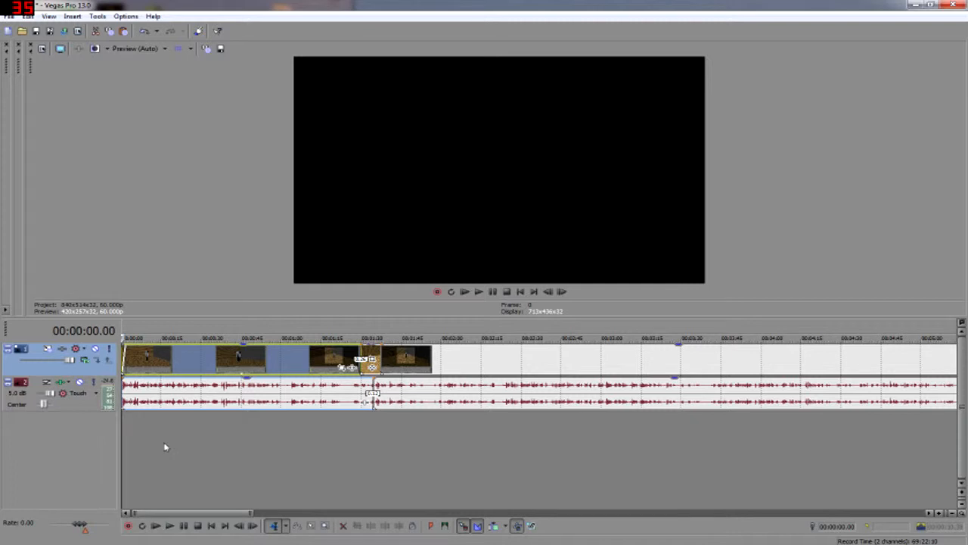
{"action": "key", "text": "space"}
{"action": "key", "text": "space"}
{"action": "key", "text": "space"}
{"action": "key", "text": "space"}
{"action": "scroll", "coordinate": [51, 397], "scroll_direction": "down", "scroll_amount": 1}
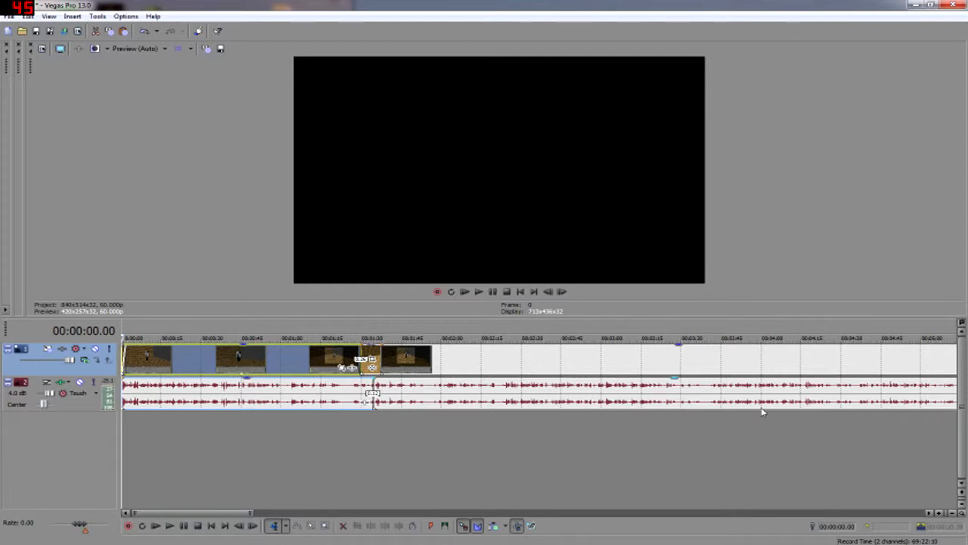
Insert the short external sound clip on the audio track directly after the audio that ends at about 00:09:40.
{"action": "left_click_drag", "start_coordinate": [240, 514], "coordinate": [428, 522]}
{"action": "scroll", "coordinate": [337, 449], "scroll_direction": "up", "scroll_amount": 5}
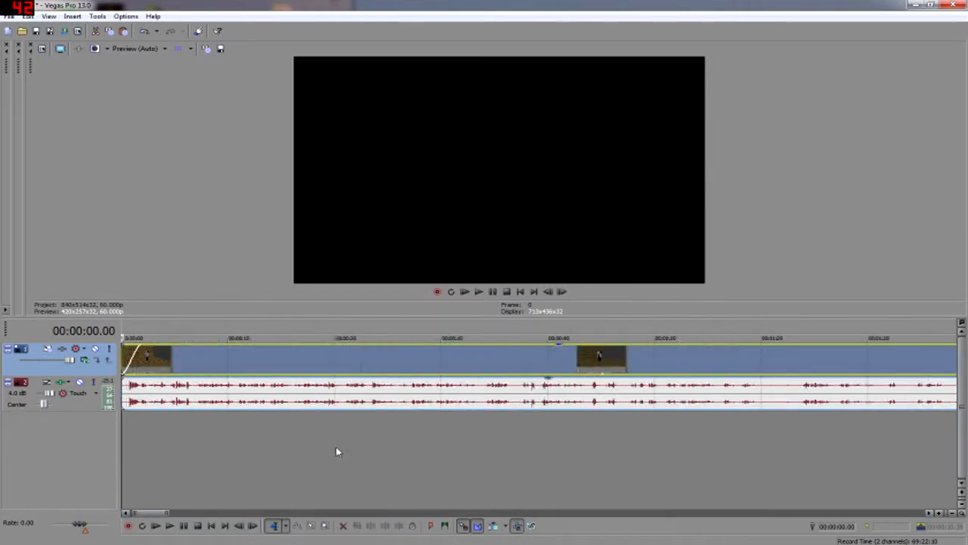
{"action": "scroll", "coordinate": [337, 450], "scroll_direction": "down", "scroll_amount": 8}
{"action": "left_click", "coordinate": [518, 447]}
{"action": "scroll", "coordinate": [518, 447], "scroll_direction": "up", "scroll_amount": 6}
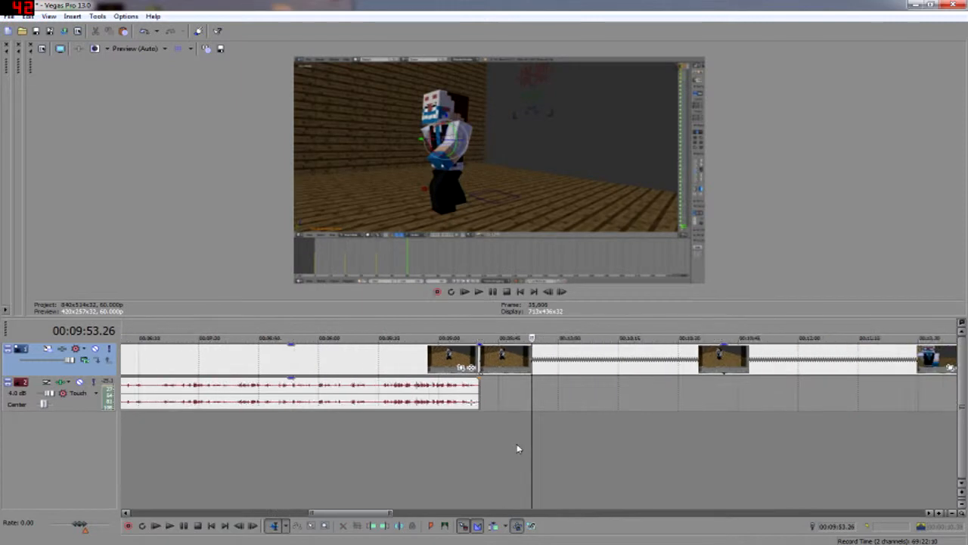
{"action": "scroll", "coordinate": [518, 448], "scroll_direction": "down", "scroll_amount": 2}
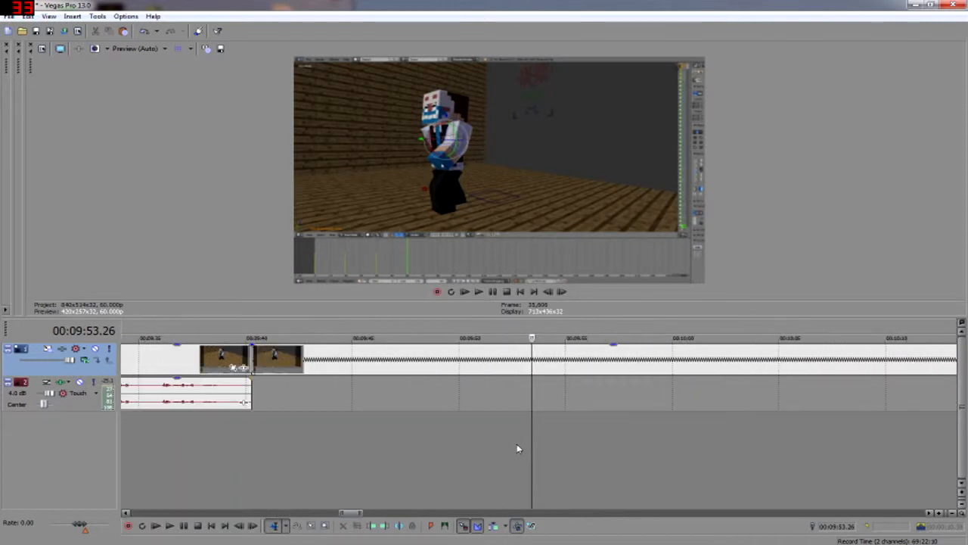
{"action": "left_click", "coordinate": [264, 447]}
{"action": "left_click", "coordinate": [246, 449]}
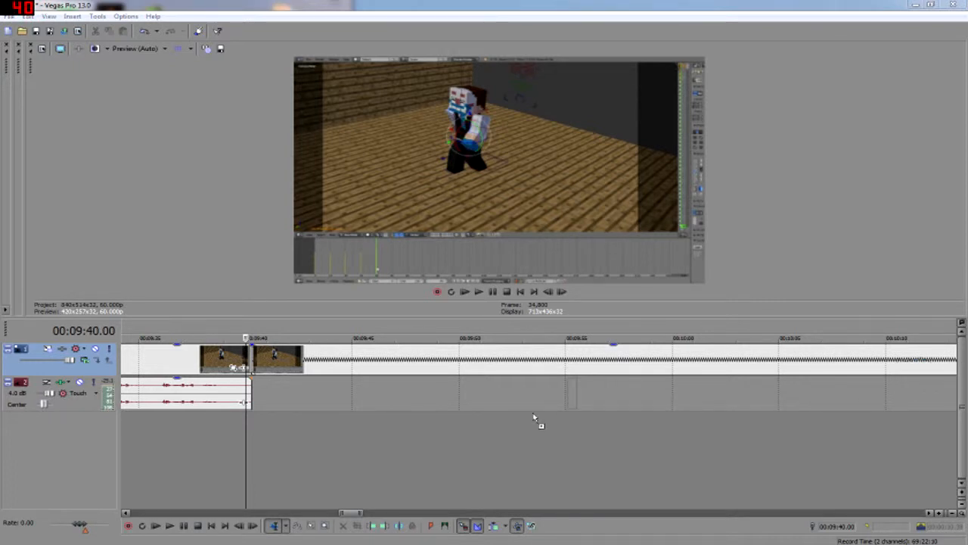
{"action": "left_click_drag", "start_coordinate": [266, 403], "coordinate": [261, 403]}
{"action": "left_click", "coordinate": [256, 425]}
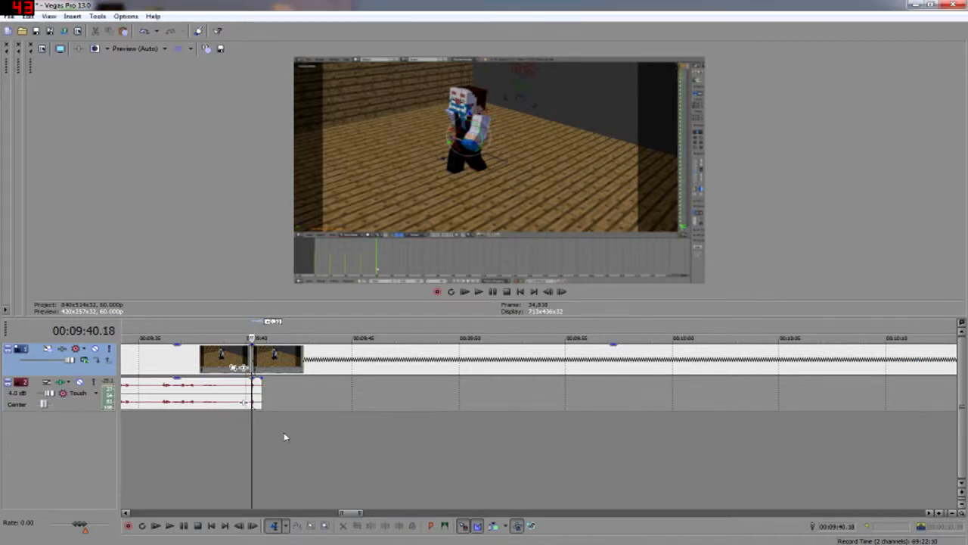
Check the sound clip's alignment with the video cut, and place it on the audio track at about 00:14:56.
{"action": "scroll", "coordinate": [285, 434], "scroll_direction": "up", "scroll_amount": 8}
{"action": "left_click", "coordinate": [582, 395]}
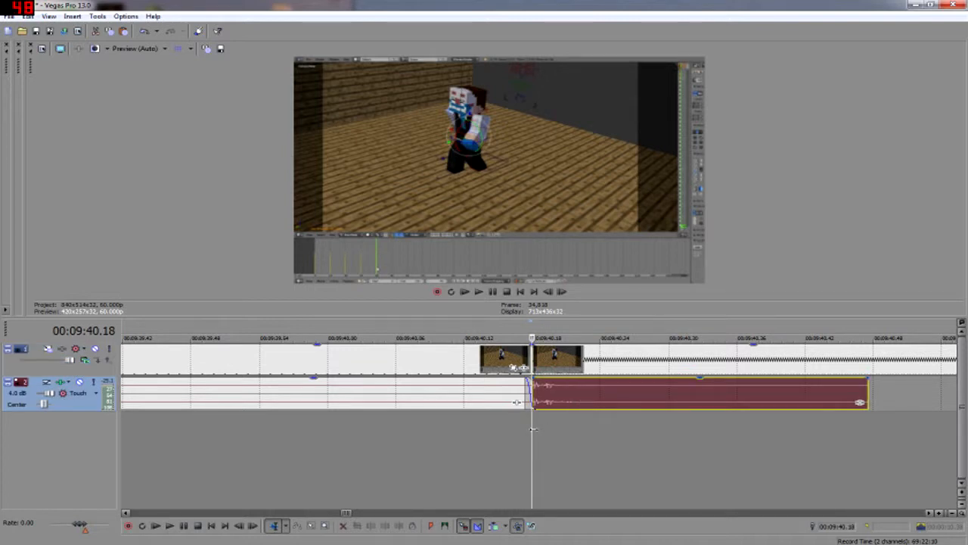
{"action": "left_click_drag", "start_coordinate": [532, 431], "coordinate": [697, 437]}
{"action": "scroll", "coordinate": [697, 438], "scroll_direction": "down", "scroll_amount": 10}
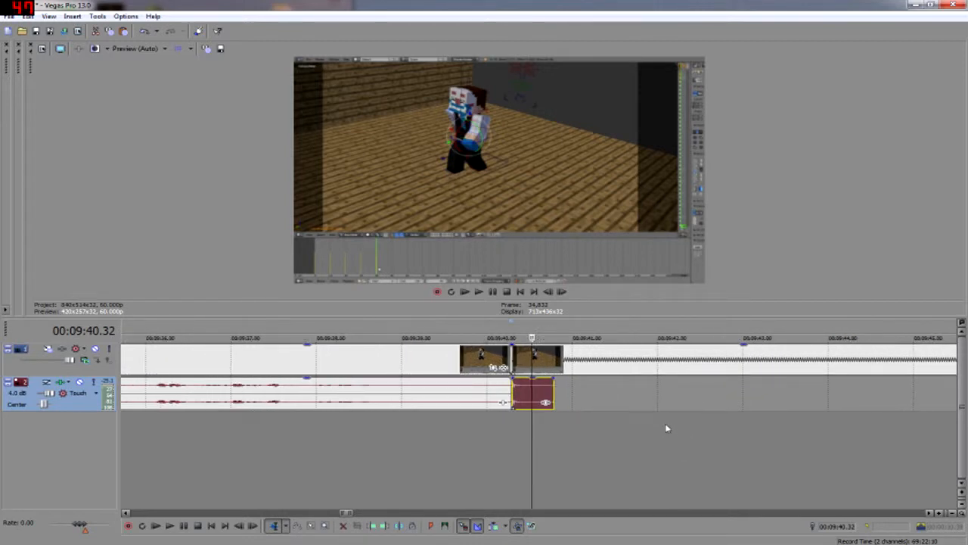
{"action": "left_click_drag", "start_coordinate": [534, 397], "coordinate": [427, 401]}
{"action": "left_click_drag", "start_coordinate": [939, 402], "coordinate": [866, 395]}
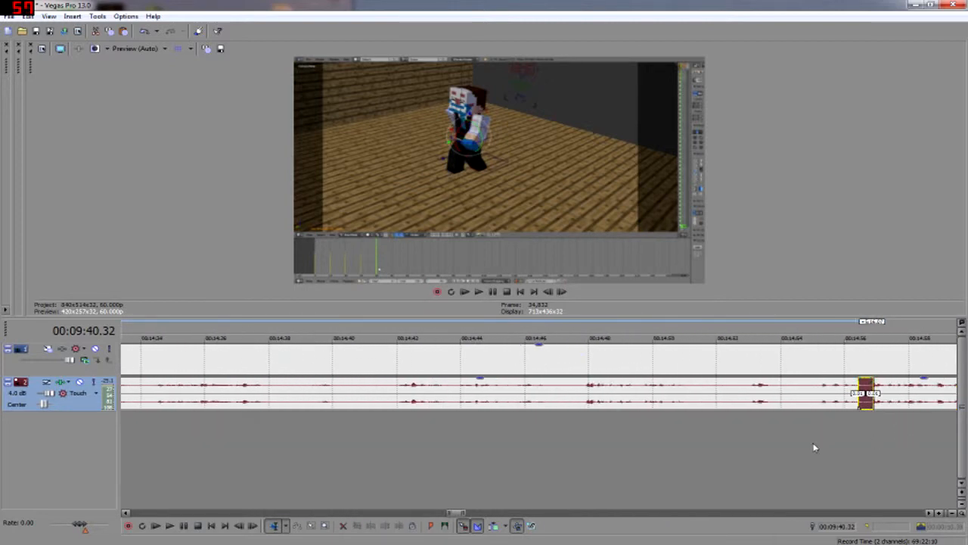
Place the short sound clip at the end of the main audio, where the rendered clip begins, at about 00:19:53.13.
{"action": "scroll", "coordinate": [815, 447], "scroll_direction": "down", "scroll_amount": 5}
{"action": "scroll", "coordinate": [621, 421], "scroll_direction": "up", "scroll_amount": 2}
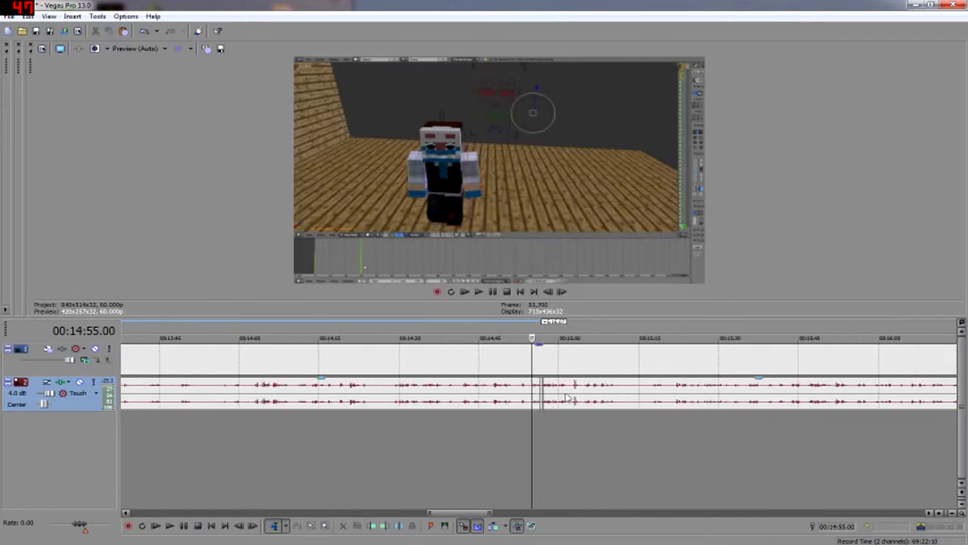
{"action": "left_click_drag", "start_coordinate": [541, 391], "coordinate": [724, 415]}
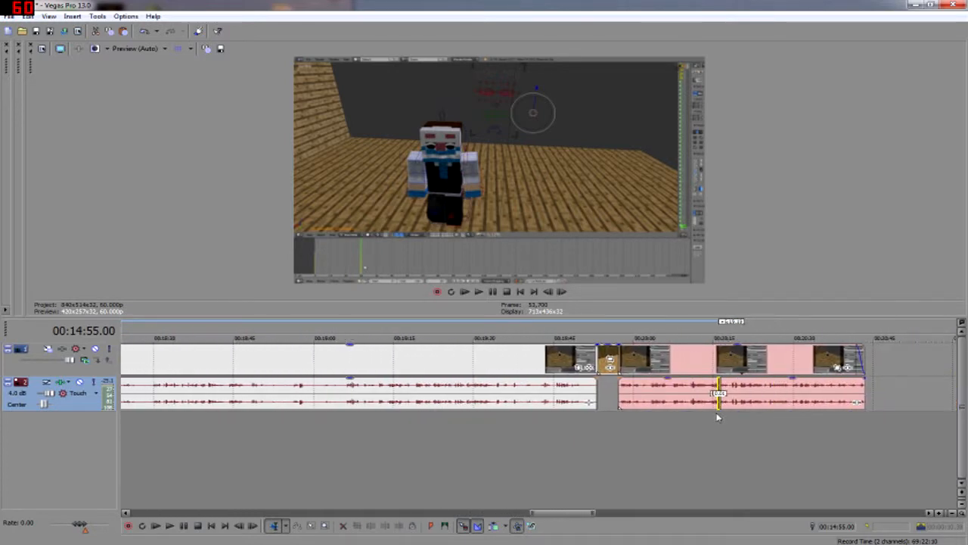
{"action": "left_click_drag", "start_coordinate": [614, 396], "coordinate": [600, 395]}
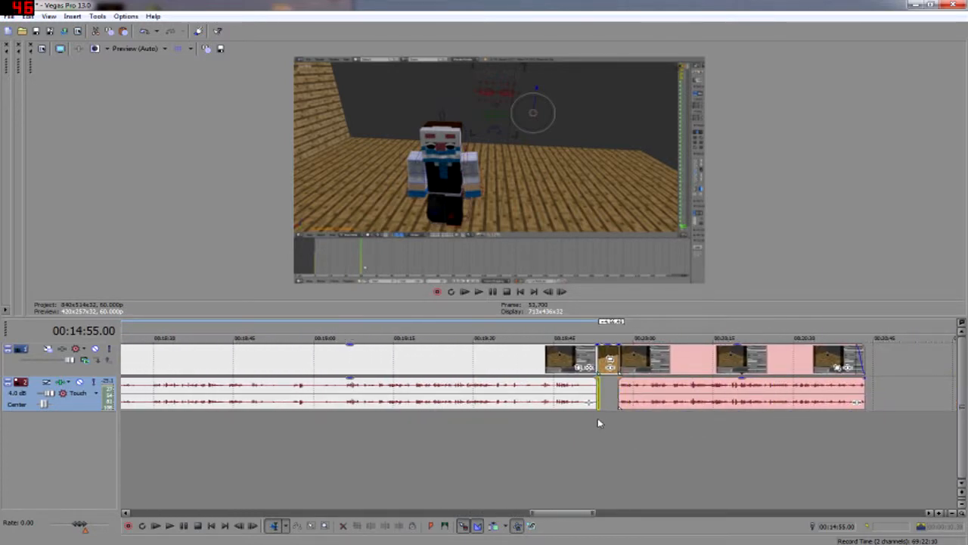
{"action": "left_click", "coordinate": [597, 418]}
{"action": "scroll", "coordinate": [597, 421], "scroll_direction": "up", "scroll_amount": 10}
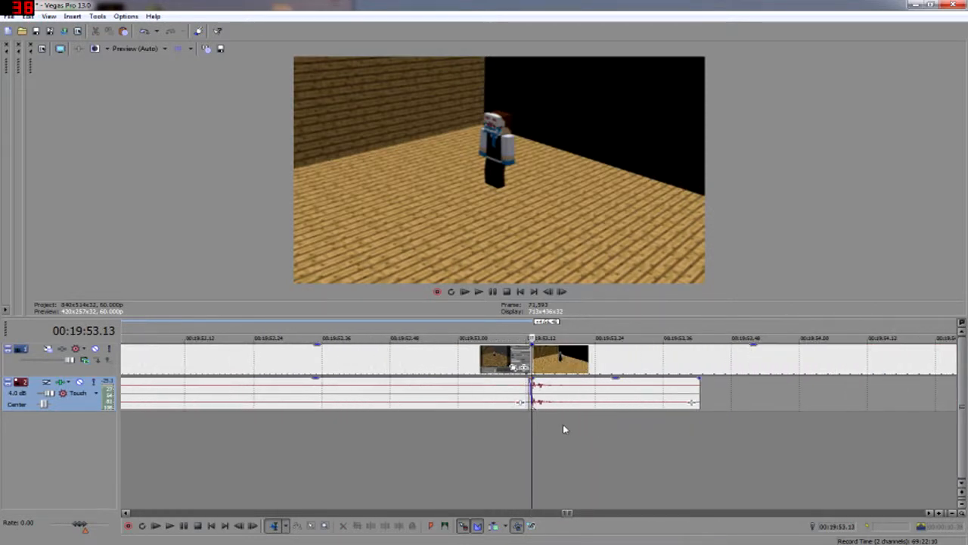
Shift the sound clip forward to about 00:19:53.47 under the rendered clip and play back the transition.
{"action": "left_click_drag", "start_coordinate": [611, 395], "coordinate": [799, 399]}
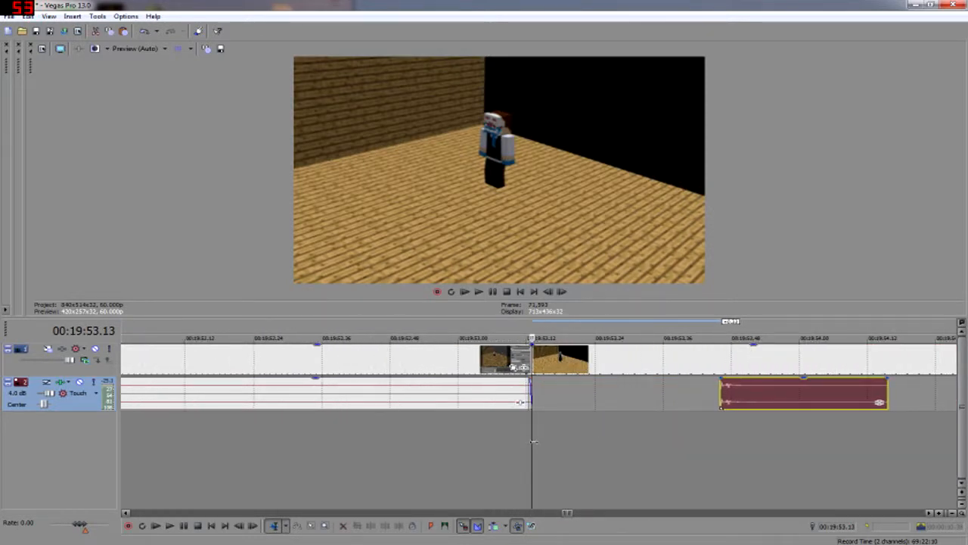
{"action": "left_click_drag", "start_coordinate": [534, 441], "coordinate": [726, 461]}
{"action": "left_click_drag", "start_coordinate": [775, 400], "coordinate": [779, 401]}
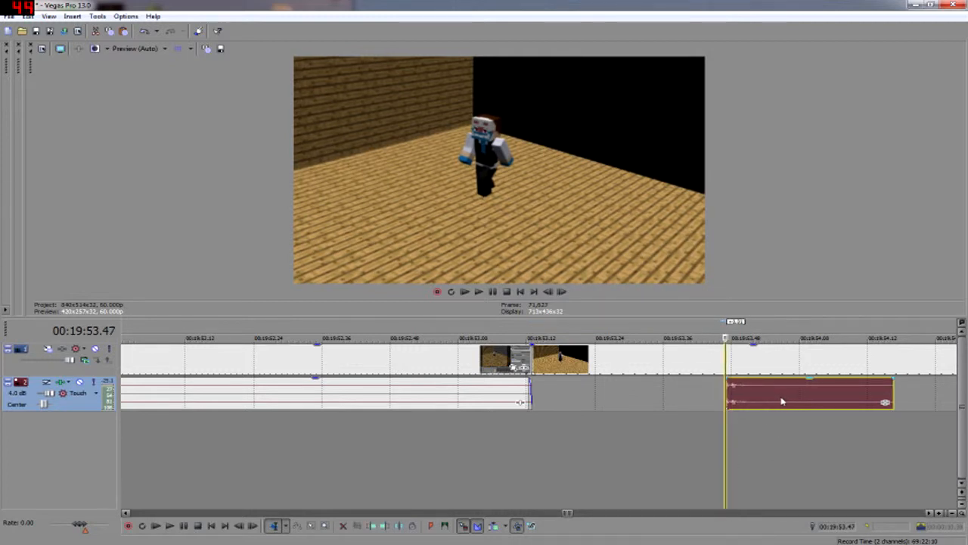
{"action": "left_click", "coordinate": [702, 415]}
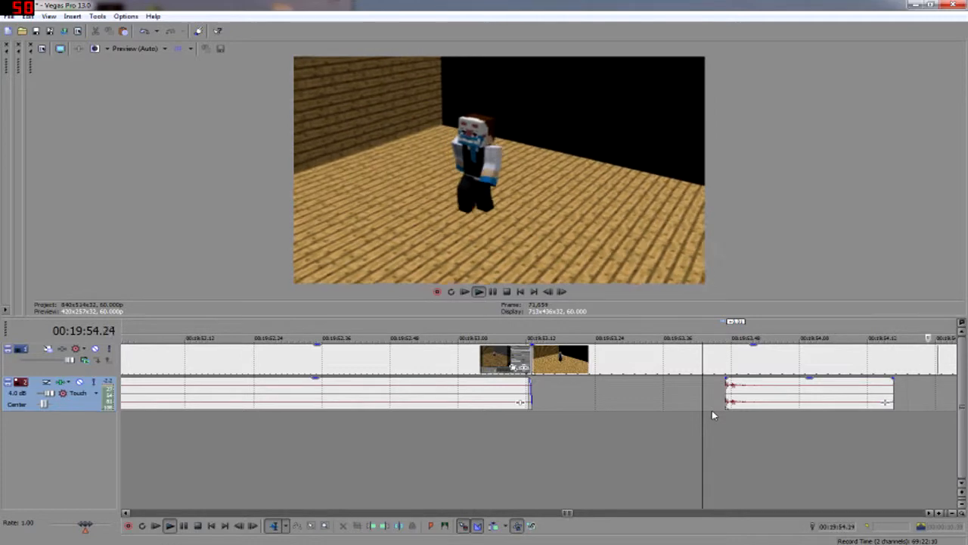
{"action": "left_click", "coordinate": [647, 421]}
{"action": "left_click", "coordinate": [556, 406]}
{"action": "key", "text": "space"}
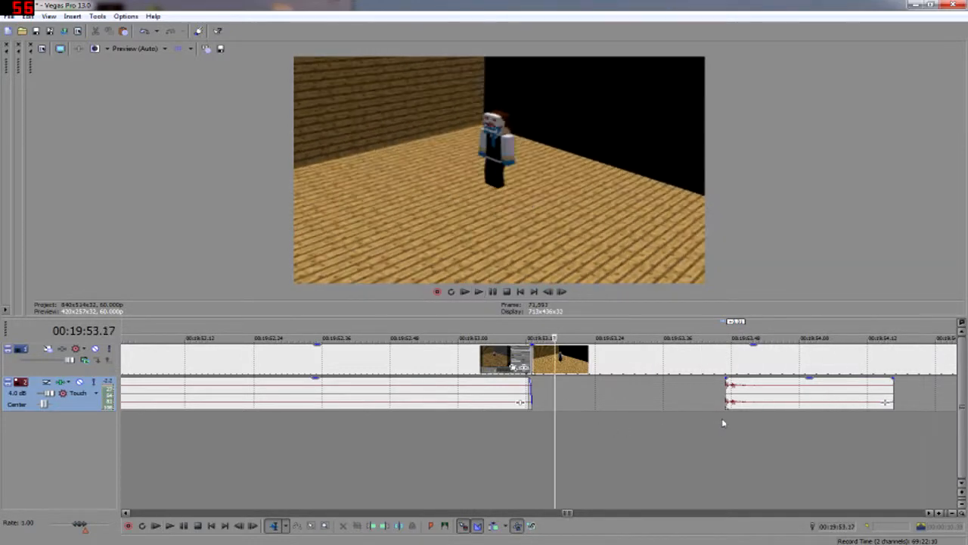
{"action": "scroll", "coordinate": [719, 421], "scroll_direction": "down", "scroll_amount": 2}
{"action": "left_click", "coordinate": [715, 401]}
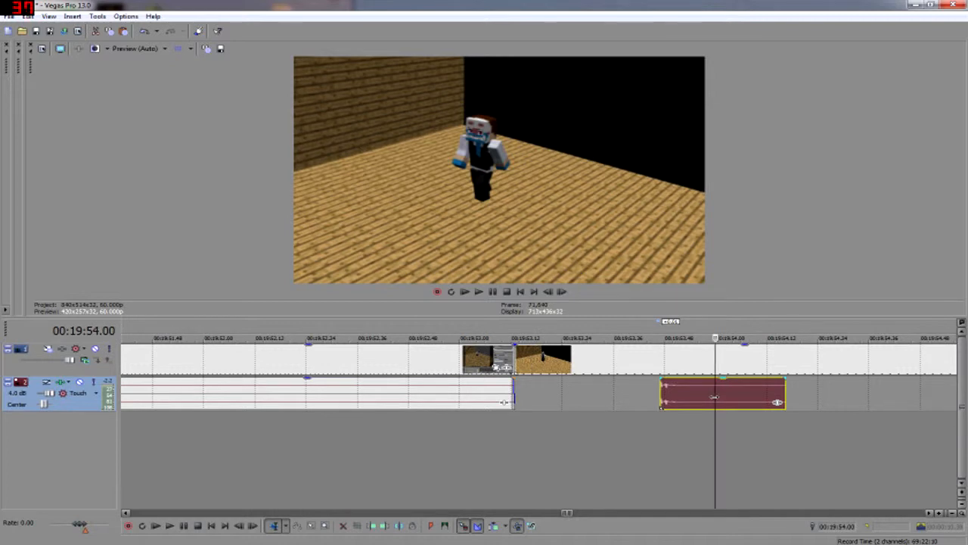
Paste a copy of the sound clip at 00:19:54.31 on the audio track and play back both sounds.
{"action": "left_click_drag", "start_coordinate": [716, 431], "coordinate": [848, 436]}
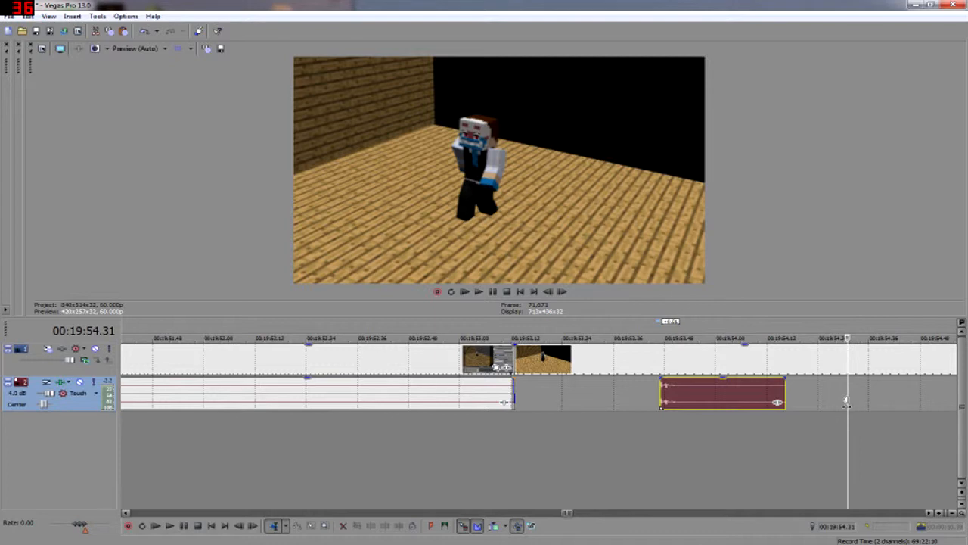
{"action": "left_click", "coordinate": [847, 402]}
{"action": "key", "text": "ctrl+v"}
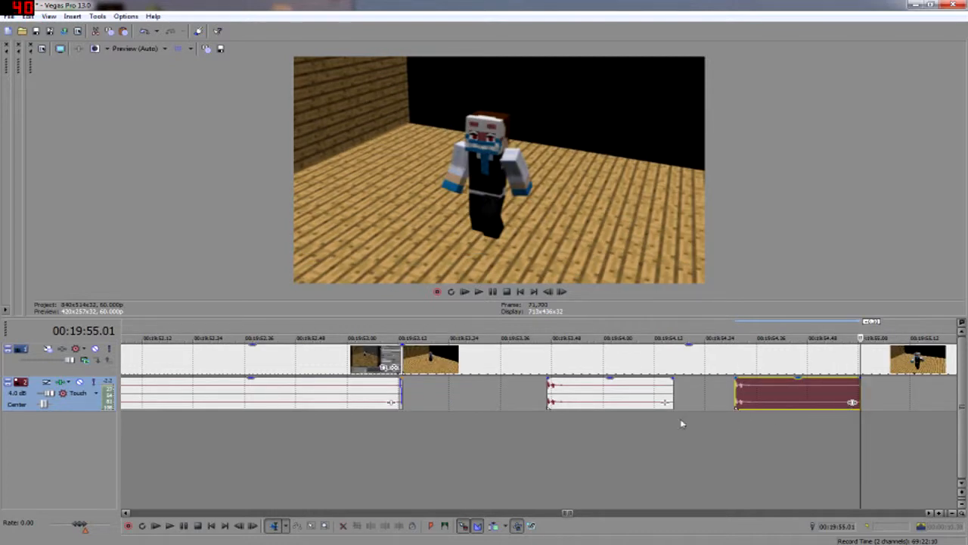
{"action": "left_click", "coordinate": [517, 425]}
{"action": "key", "text": "space"}
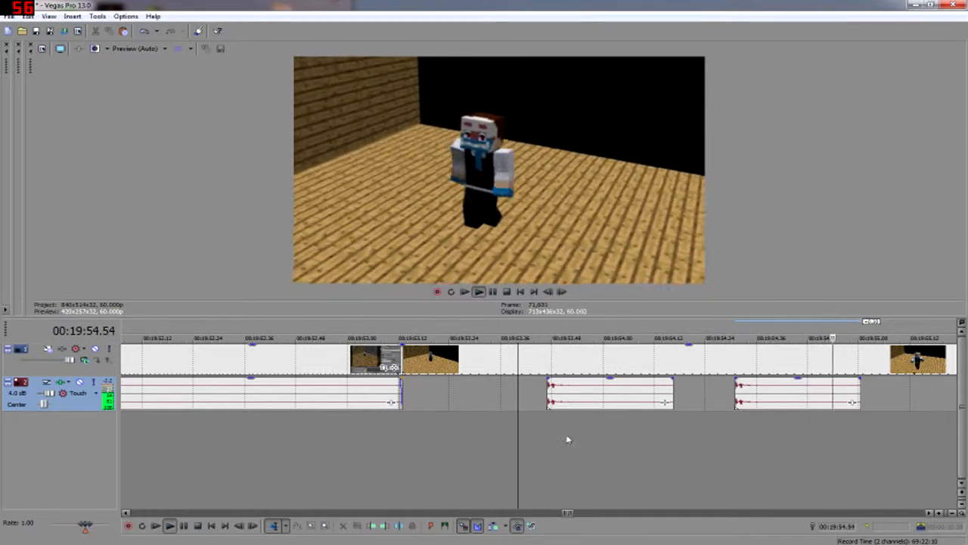
{"action": "key", "text": "space"}
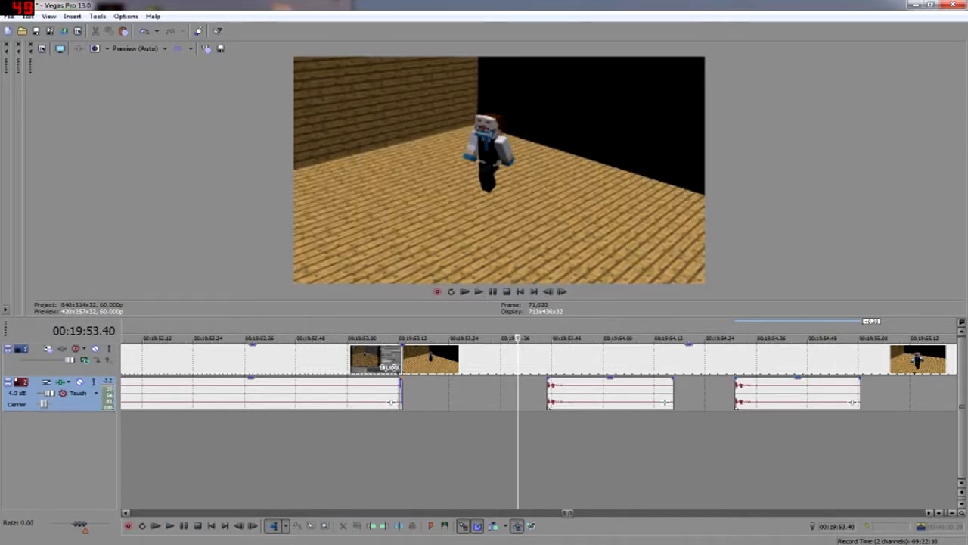
Replace the second sound clip with a different external sound starting at 00:19:54.31 on the audio track.
{"action": "left_click_drag", "start_coordinate": [739, 388], "coordinate": [731, 421]}
{"action": "left_click", "coordinate": [736, 427]}
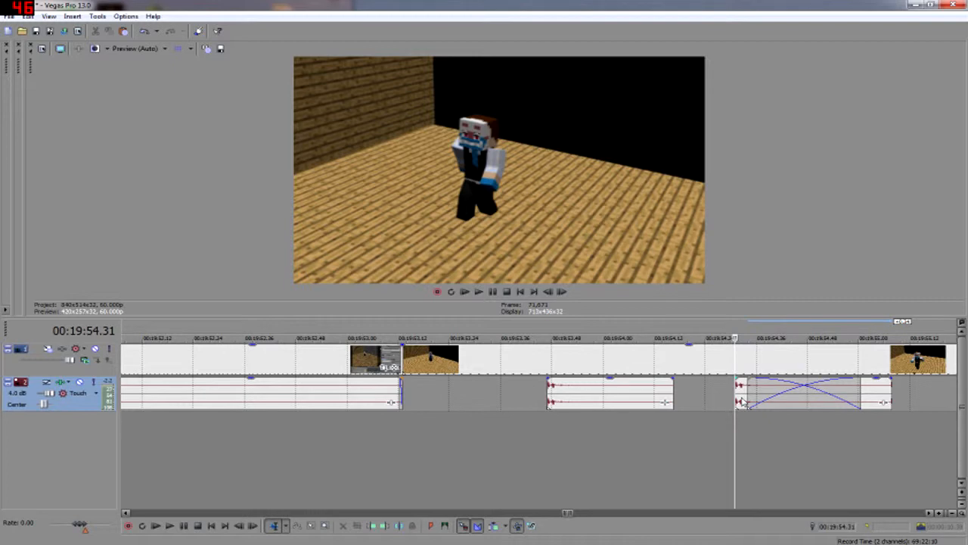
{"action": "right_click", "coordinate": [742, 401]}
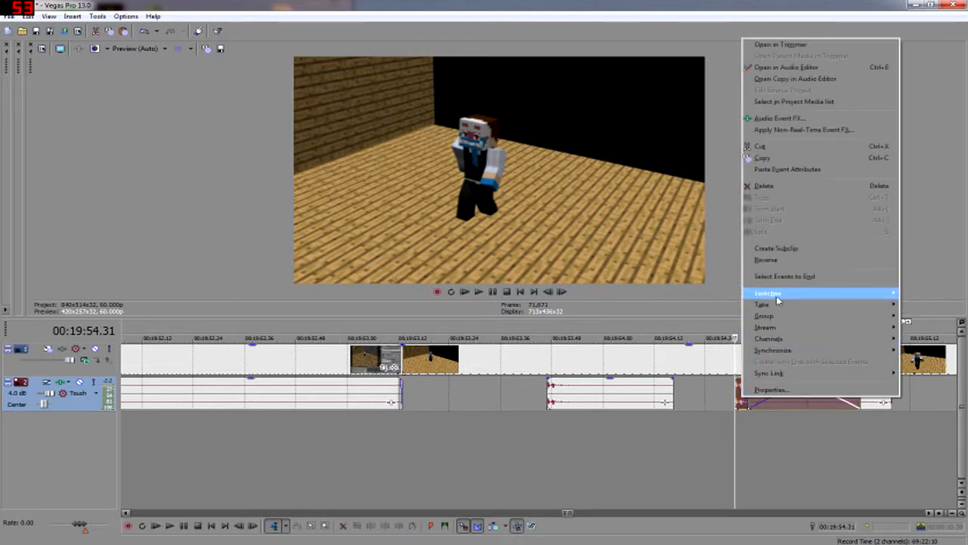
{"action": "left_click", "coordinate": [789, 189]}
{"action": "left_click_drag", "start_coordinate": [798, 393], "coordinate": [793, 393]}
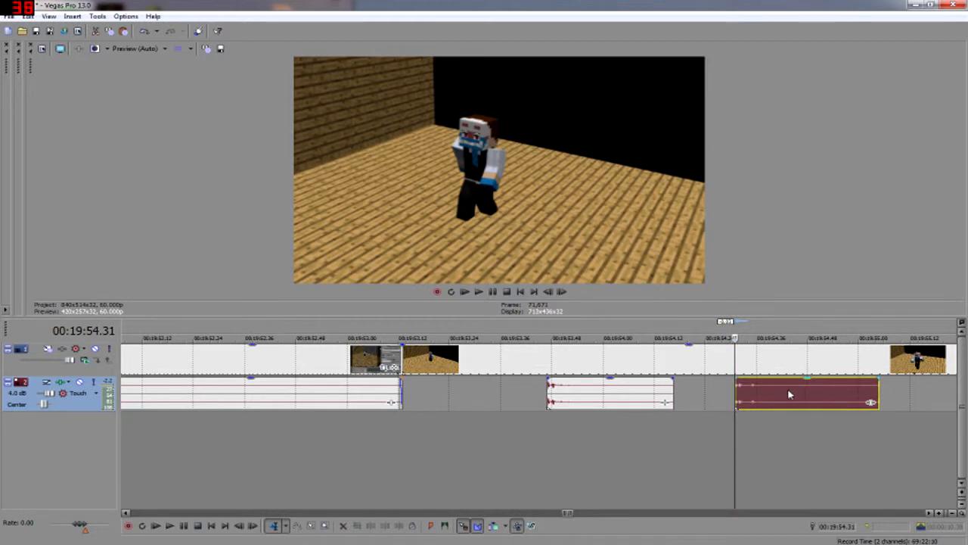
Play back the replacement sound from just before it starts to check it against the character's step.
{"action": "left_click", "coordinate": [721, 401]}
{"action": "key", "text": "space"}
{"action": "key", "text": "space"}
{"action": "left_click", "coordinate": [691, 393]}
{"action": "key", "text": "space"}
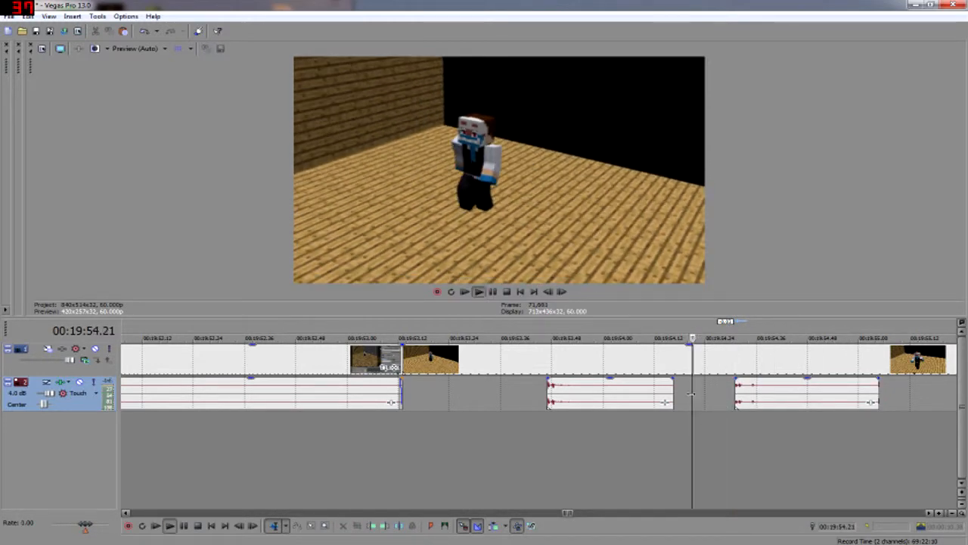
{"action": "key", "text": "space"}
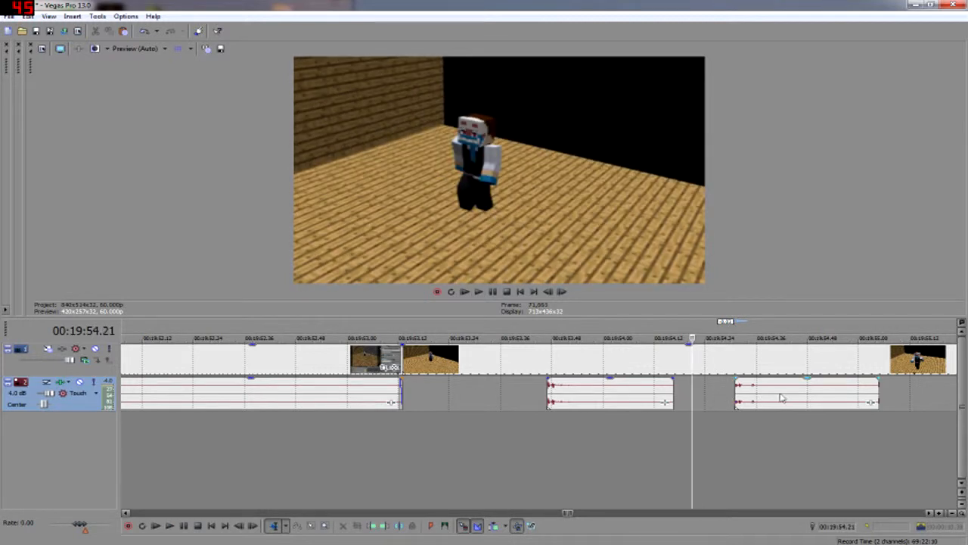
Delete the second sound clip and insert another external sound in its place at 00:19:54.31.
{"action": "left_click", "coordinate": [729, 420]}
{"action": "left_click", "coordinate": [735, 421]}
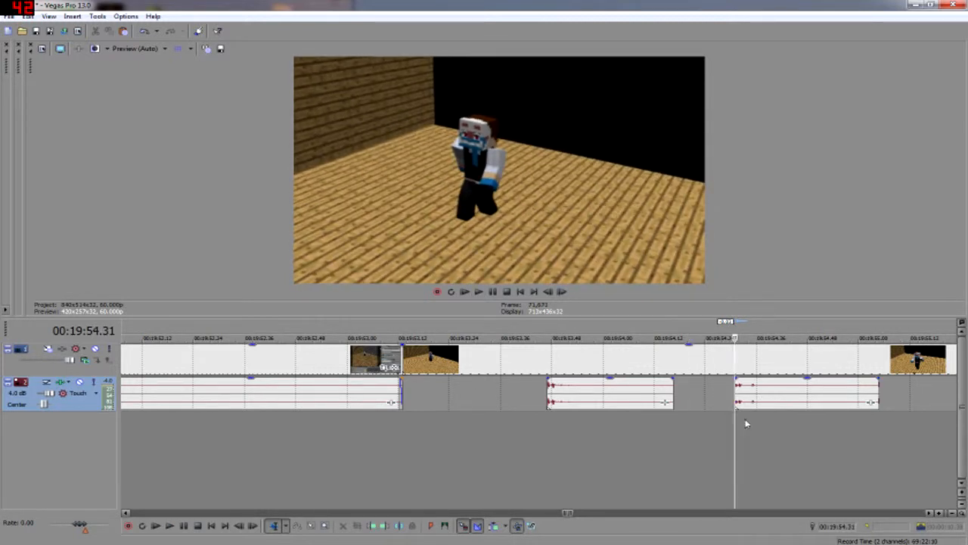
{"action": "right_click", "coordinate": [769, 406]}
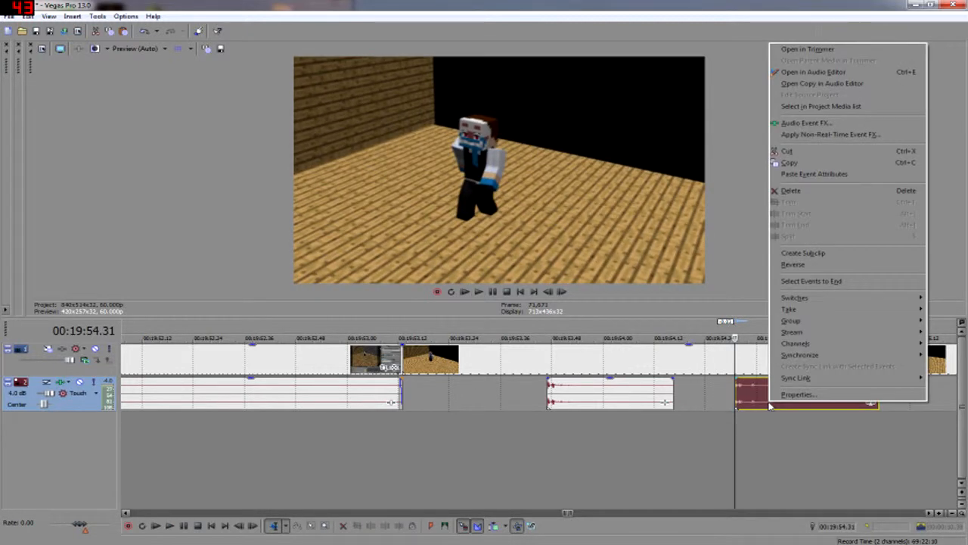
{"action": "left_click", "coordinate": [791, 190]}
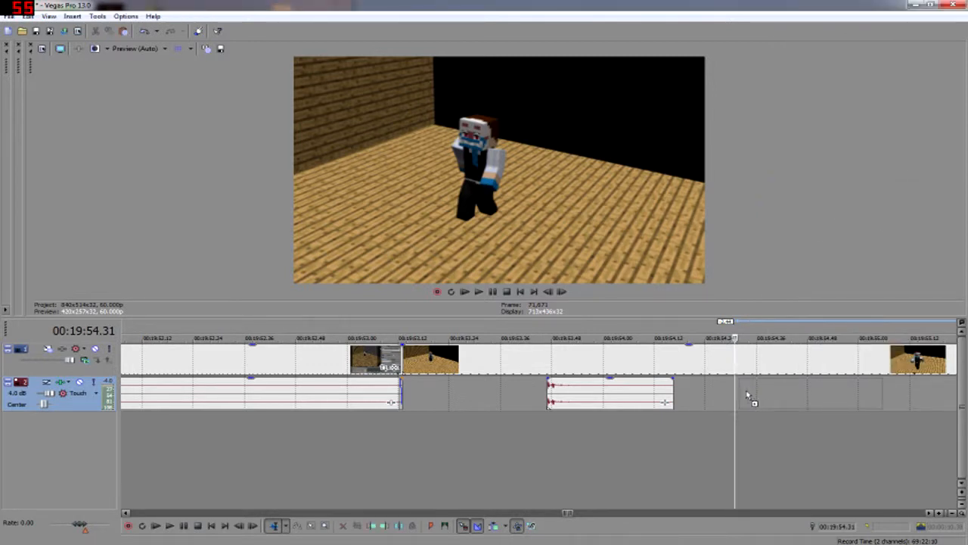
{"action": "key", "text": "ctrl+z"}
Play back the newly inserted sound and compare it with the first sound clip at 00:19:53.47.
{"action": "left_click", "coordinate": [726, 415]}
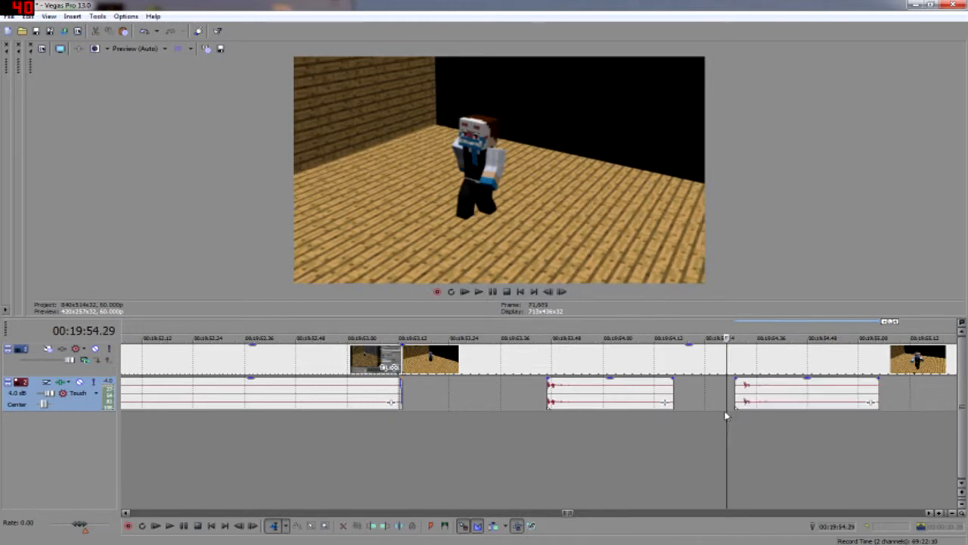
{"action": "key", "text": "space"}
{"action": "key", "text": "space"}
{"action": "left_click", "coordinate": [691, 405]}
{"action": "key", "text": "space"}
{"action": "key", "text": "space"}
{"action": "left_click", "coordinate": [542, 431]}
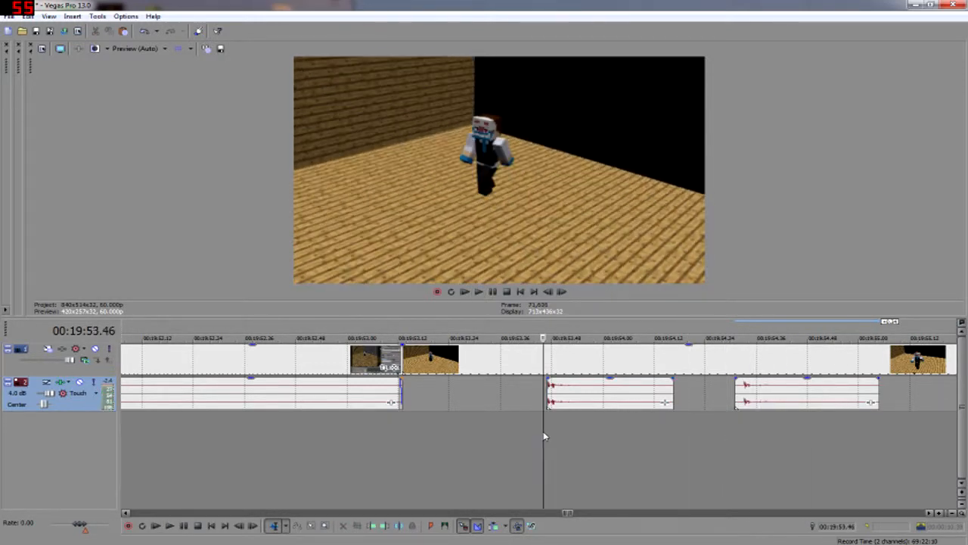
{"action": "key", "text": "space"}
{"action": "key", "text": "space"}
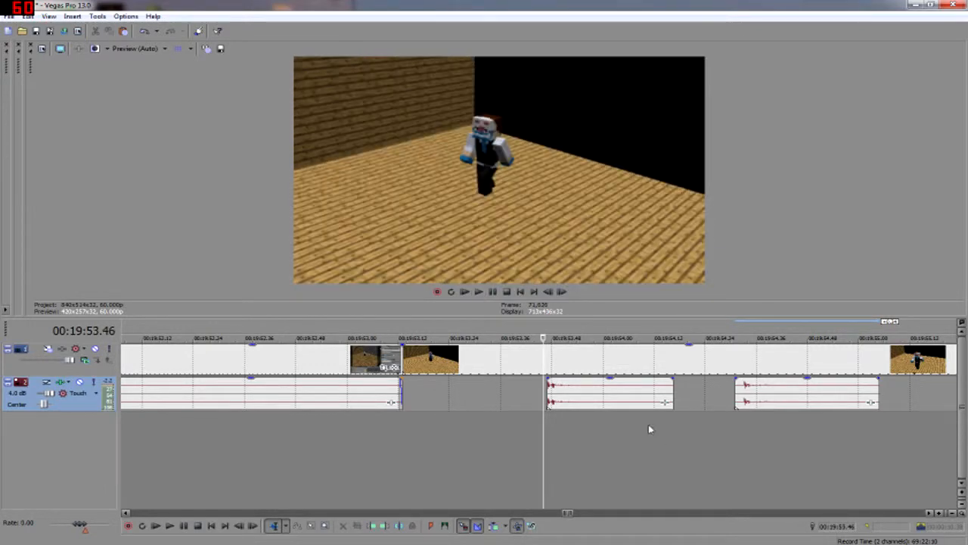
Replace the first sound clip at 00:19:53.47 with a copy of the second one, and play back from the rendered clip's start.
{"action": "left_click", "coordinate": [787, 399]}
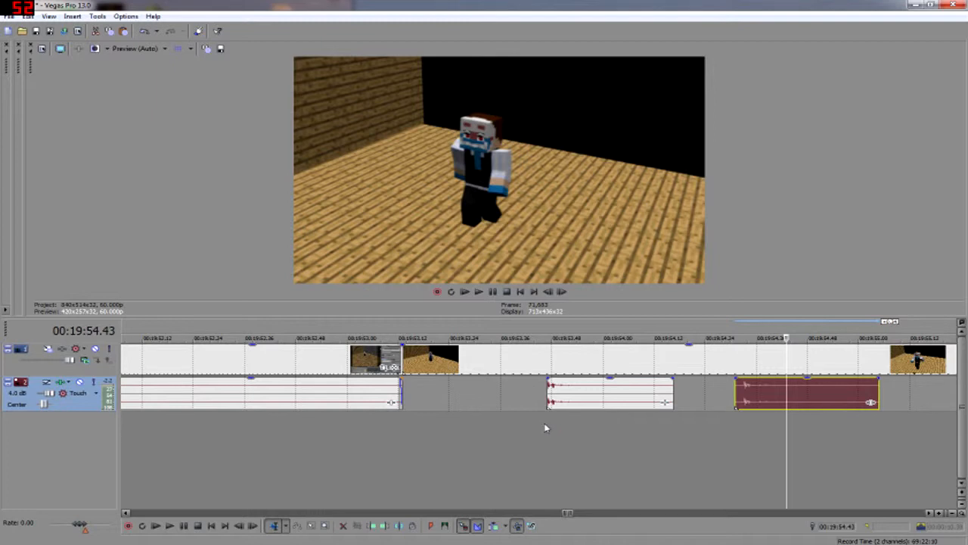
{"action": "left_click", "coordinate": [549, 404]}
{"action": "right_click", "coordinate": [575, 404]}
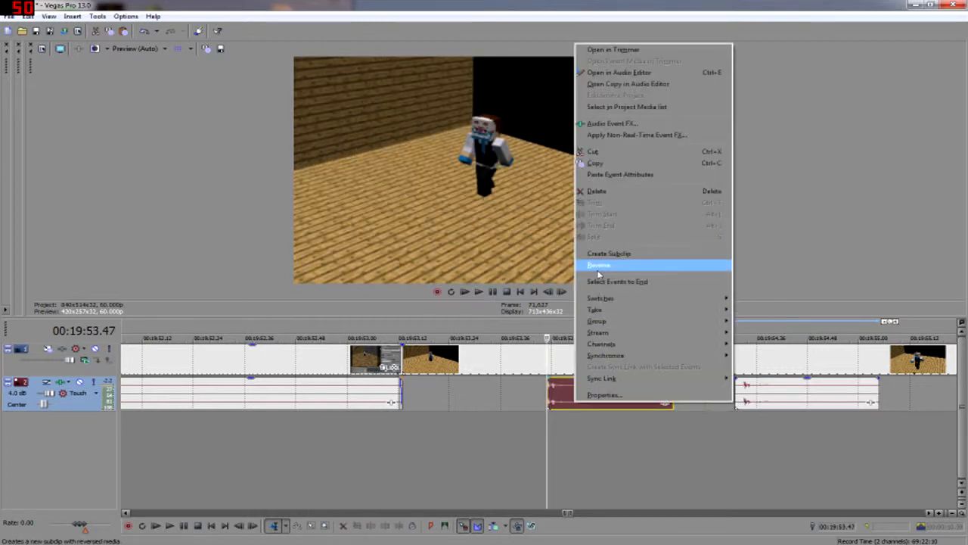
{"action": "left_click", "coordinate": [614, 198]}
{"action": "key", "text": "ctrl+v"}
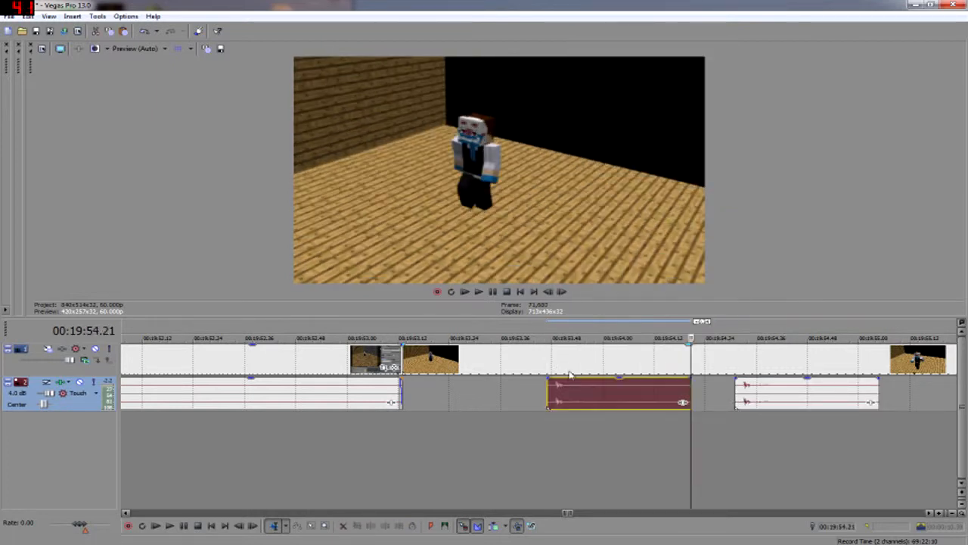
{"action": "left_click", "coordinate": [539, 415]}
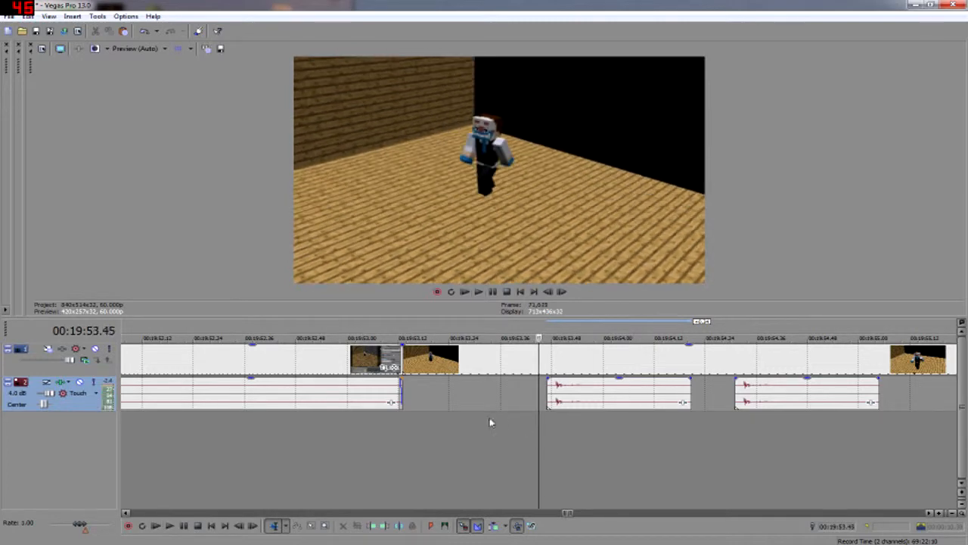
{"action": "left_click", "coordinate": [406, 399]}
{"action": "key", "text": "space"}
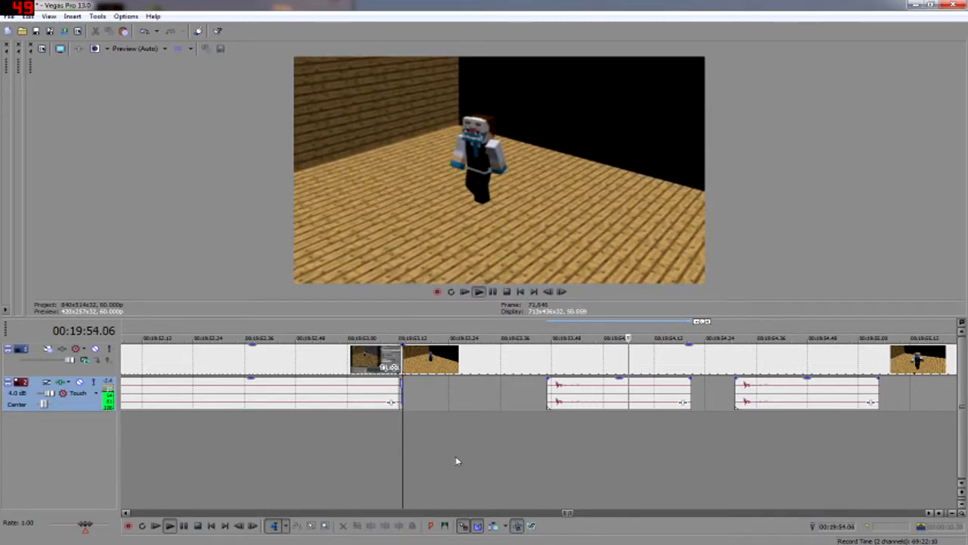
{"action": "key", "text": "space"}
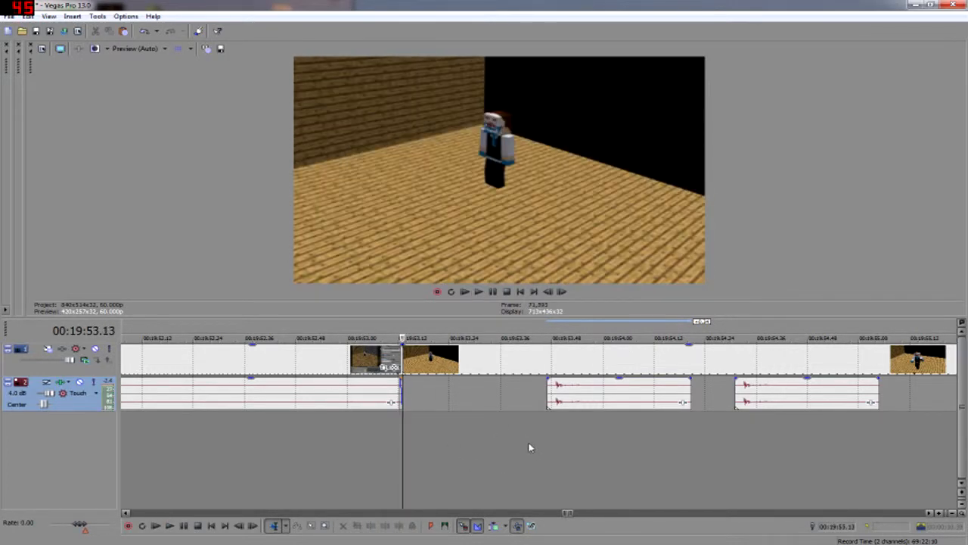
Paste a copy of the sound clip at 00:19:55.50 under the rendered clip and play back the sequence.
{"action": "scroll", "coordinate": [529, 447], "scroll_direction": "down", "scroll_amount": 3}
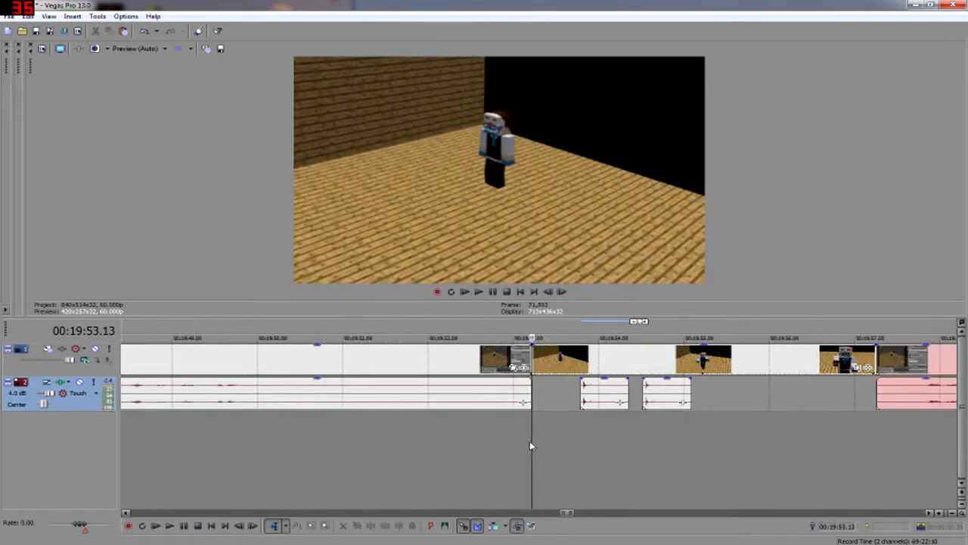
{"action": "left_click", "coordinate": [695, 435]}
{"action": "scroll", "coordinate": [695, 434], "scroll_direction": "up", "scroll_amount": 5}
{"action": "scroll", "coordinate": [695, 435], "scroll_direction": "down", "scroll_amount": 3}
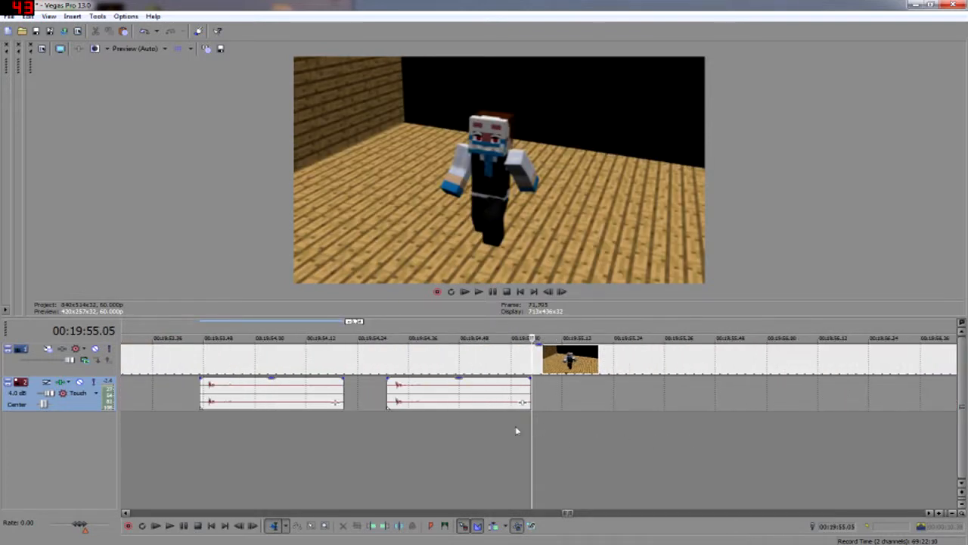
{"action": "left_click", "coordinate": [486, 395]}
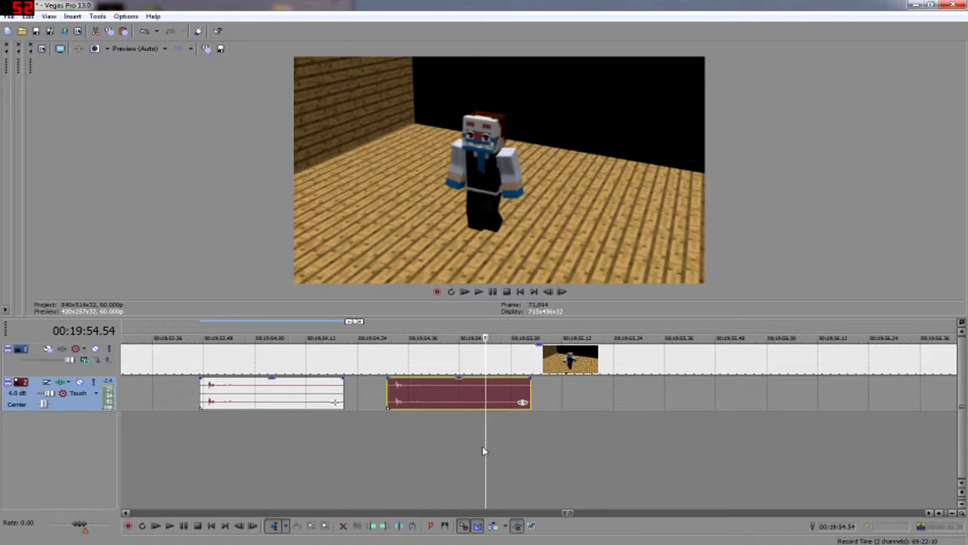
{"action": "left_click_drag", "start_coordinate": [485, 445], "coordinate": [723, 476]}
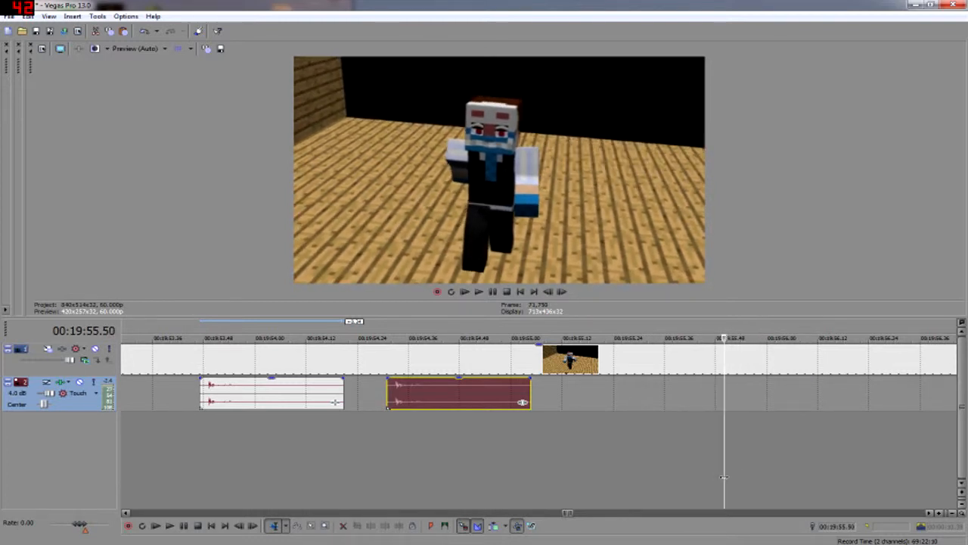
{"action": "key", "text": "ctrl+v"}
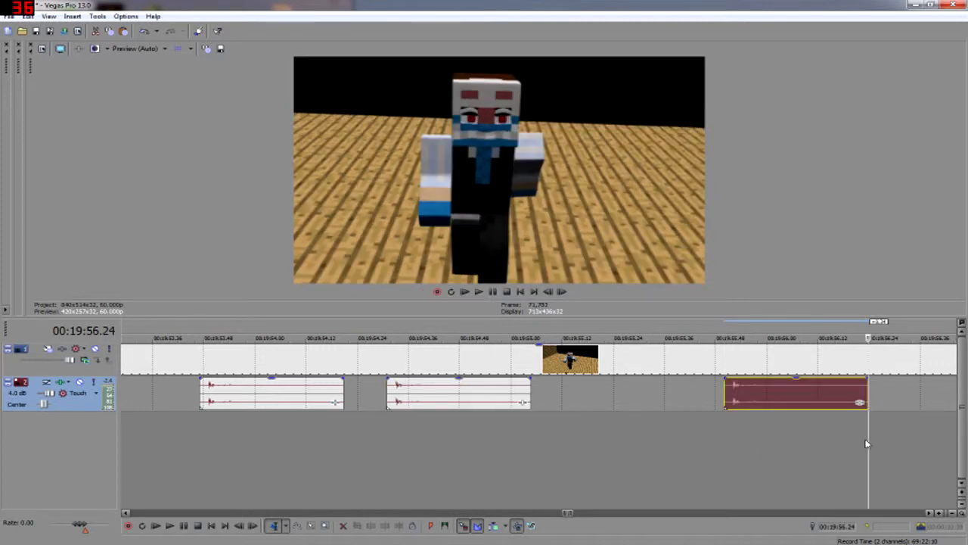
{"action": "left_click_drag", "start_coordinate": [867, 444], "coordinate": [163, 404]}
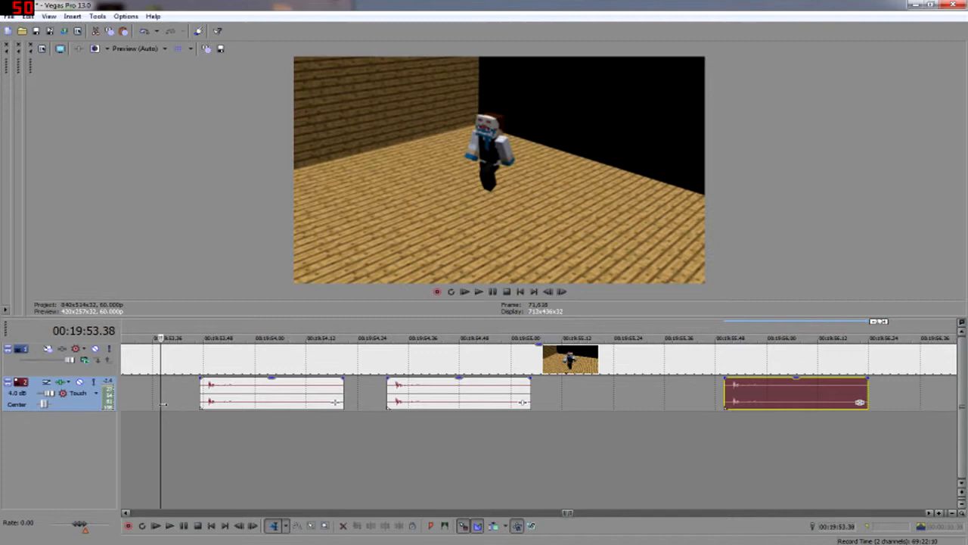
{"action": "key", "text": "space"}
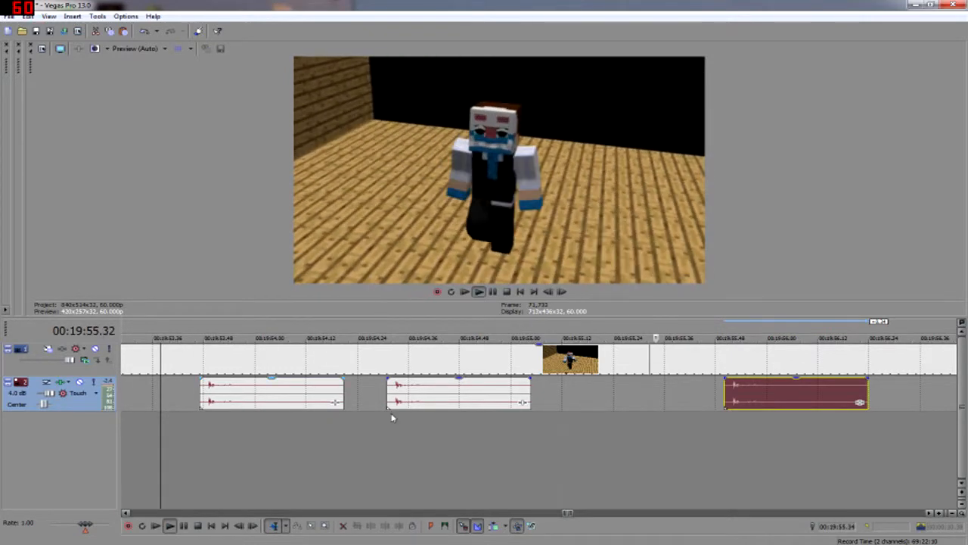
{"action": "key", "text": "space"}
Paste another copy of the sound clip in the gap at 00:19:55.11 and play back the sequence.
{"action": "left_click", "coordinate": [587, 398]}
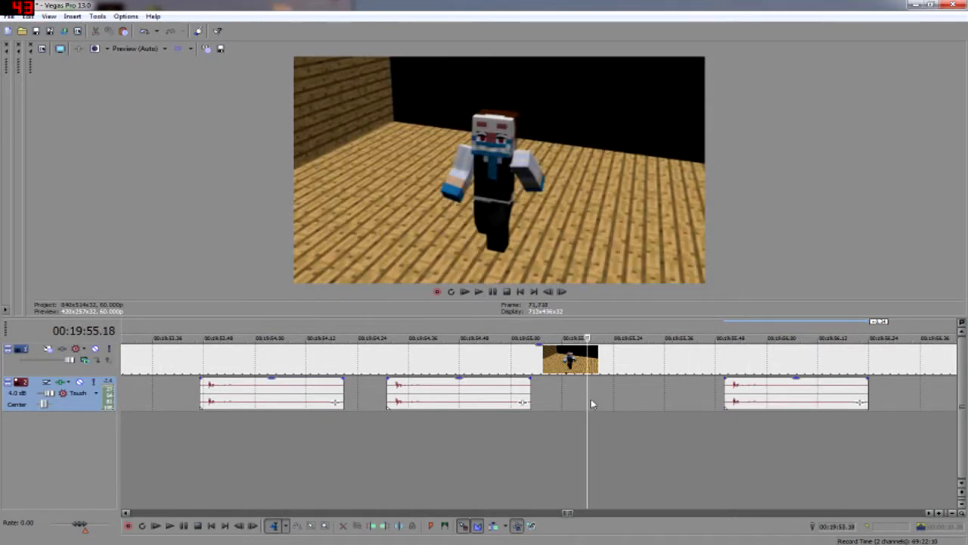
{"action": "left_click_drag", "start_coordinate": [588, 400], "coordinate": [556, 399]}
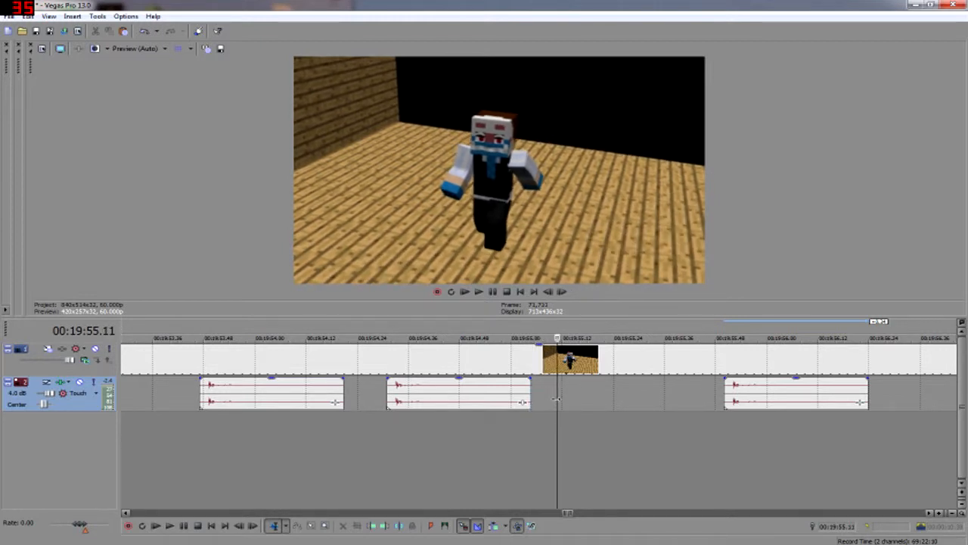
{"action": "key", "text": "ctrl+r"}
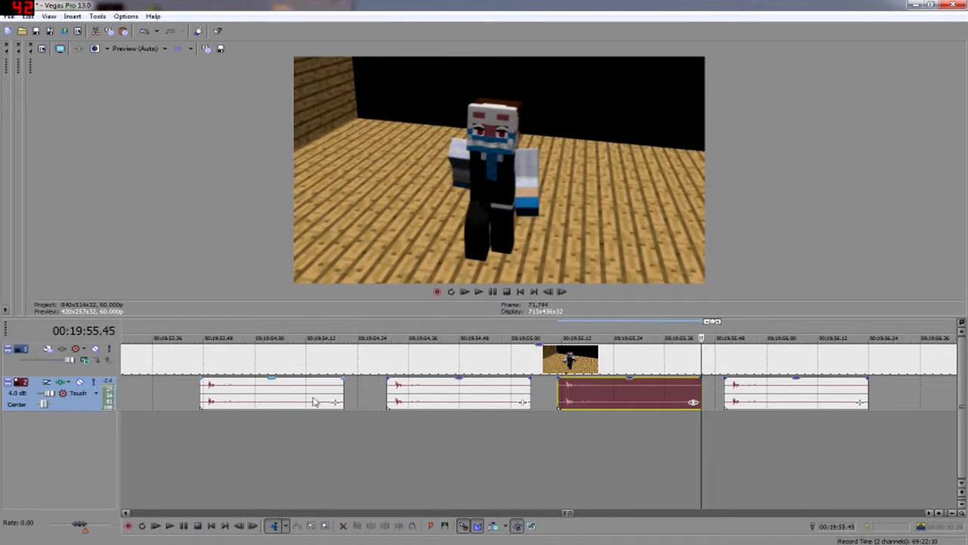
{"action": "left_click", "coordinate": [169, 419]}
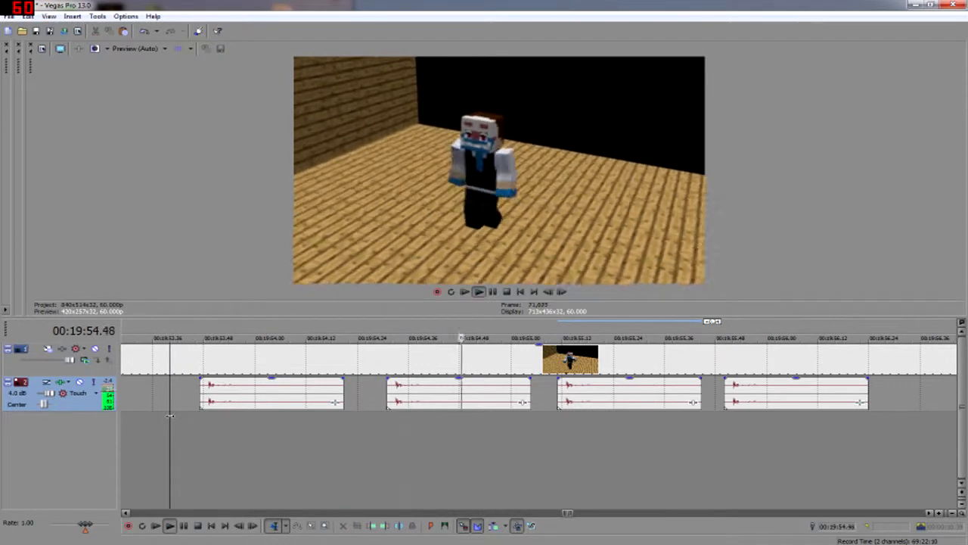
{"action": "key", "text": "space"}
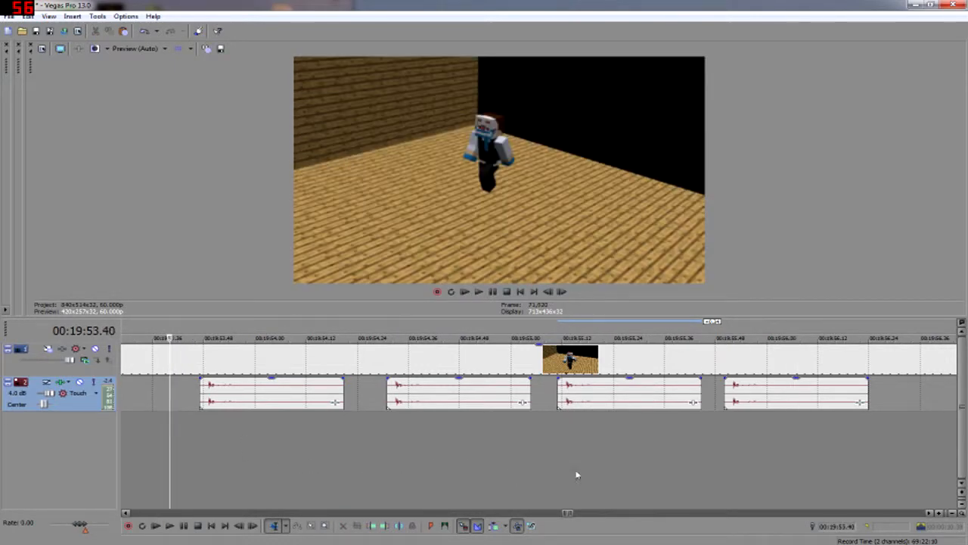
Paste another copy of the sound clip at 00:19:56.21 and move it onto a new audio track below.
{"action": "left_click", "coordinate": [868, 446]}
{"action": "scroll", "coordinate": [779, 442], "scroll_direction": "down", "scroll_amount": 2}
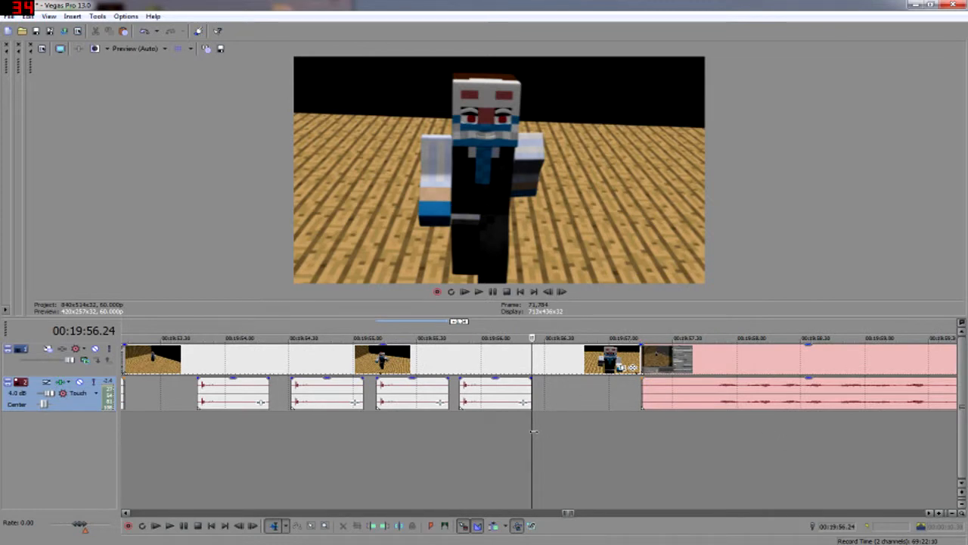
{"action": "scroll", "coordinate": [533, 431], "scroll_direction": "up", "scroll_amount": 3}
{"action": "scroll", "coordinate": [534, 431], "scroll_direction": "down", "scroll_amount": 2}
{"action": "left_click_drag", "start_coordinate": [533, 431], "coordinate": [510, 431]}
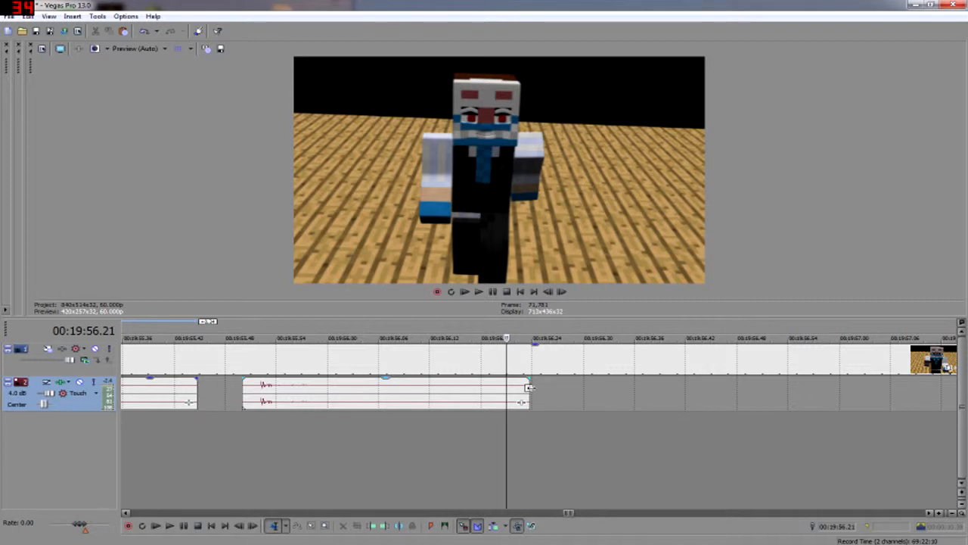
{"action": "left_click", "coordinate": [530, 388]}
{"action": "left_click_drag", "start_coordinate": [532, 421], "coordinate": [506, 421]}
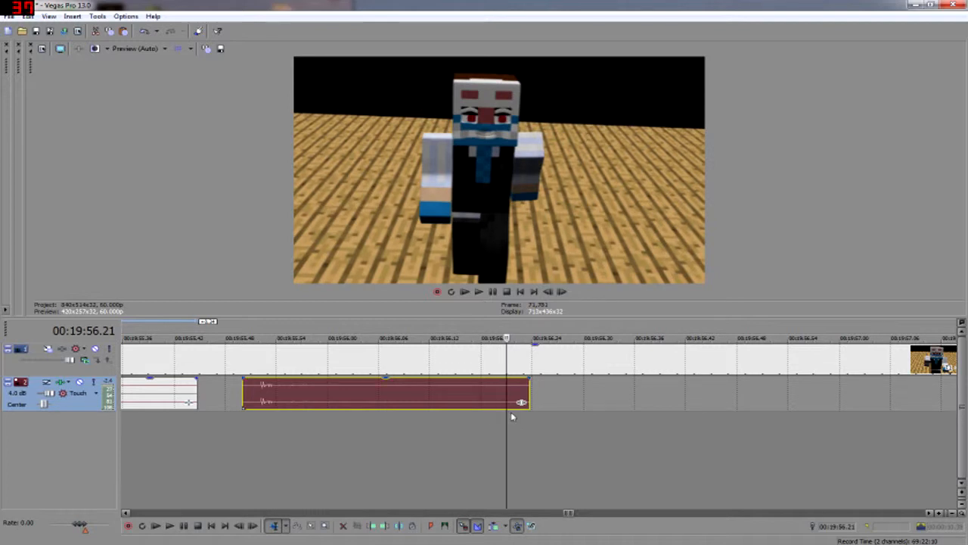
{"action": "key", "text": "ctrl+v"}
{"action": "left_click_drag", "start_coordinate": [574, 394], "coordinate": [575, 420]}
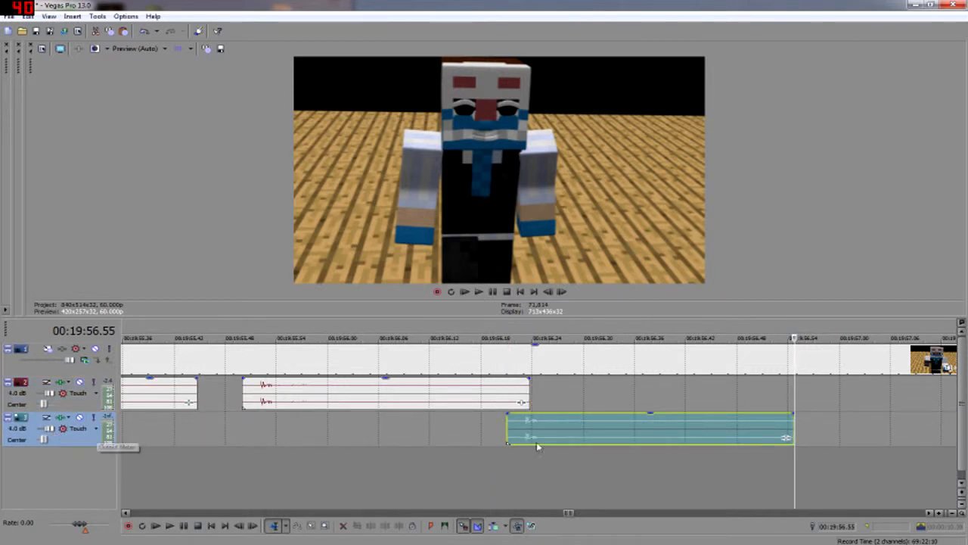
Play back from 00:19:55.47 to check the timing of the last two step sounds.
{"action": "left_click", "coordinate": [217, 446]}
{"action": "key", "text": "space"}
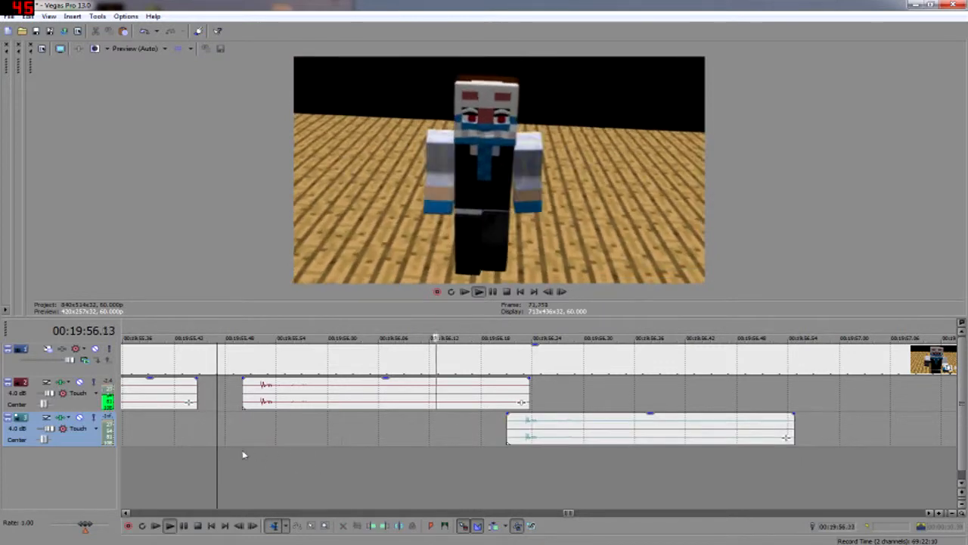
{"action": "key", "text": "space"}
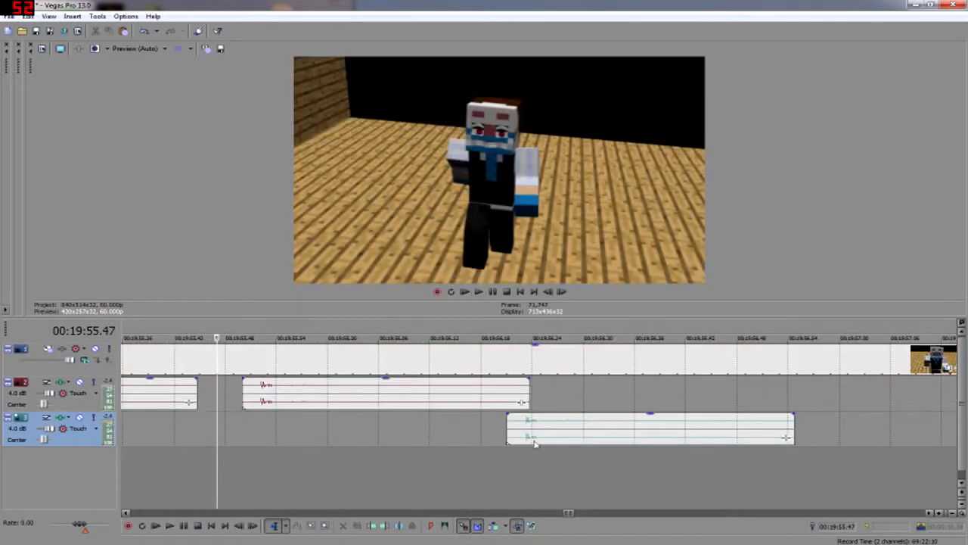
{"action": "left_click", "coordinate": [813, 461]}
{"action": "key", "text": "space"}
{"action": "left_click_drag", "start_coordinate": [949, 464], "coordinate": [373, 453]}
Play back the whole rendered clip from 00:19:53.13 to check all the step sounds against the walk.
{"action": "scroll", "coordinate": [300, 426], "scroll_direction": "down", "scroll_amount": 6}
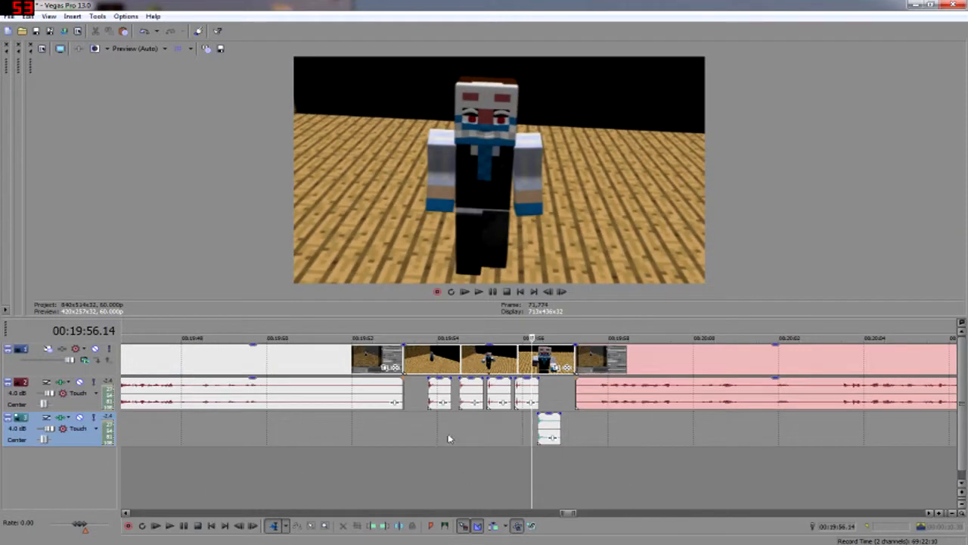
{"action": "left_click", "coordinate": [403, 446]}
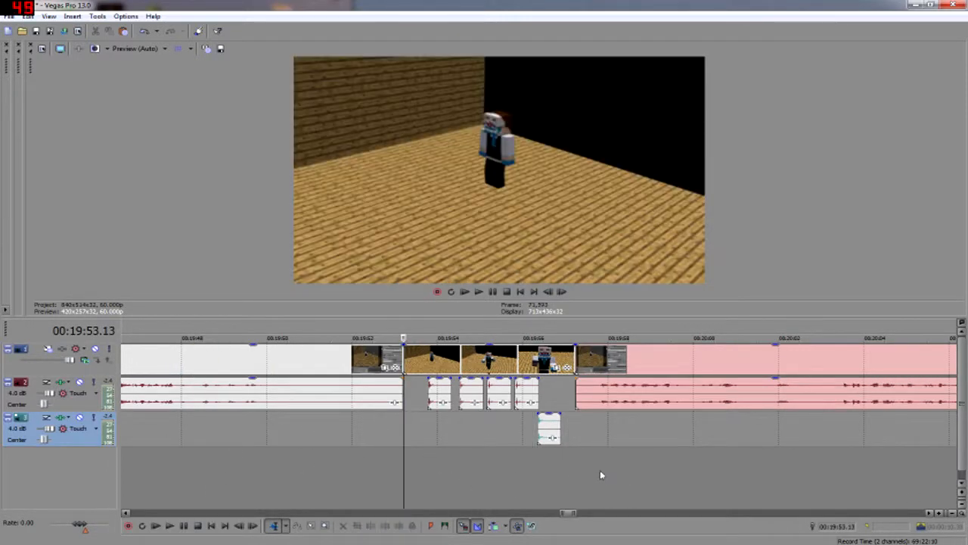
{"action": "key", "text": "space"}
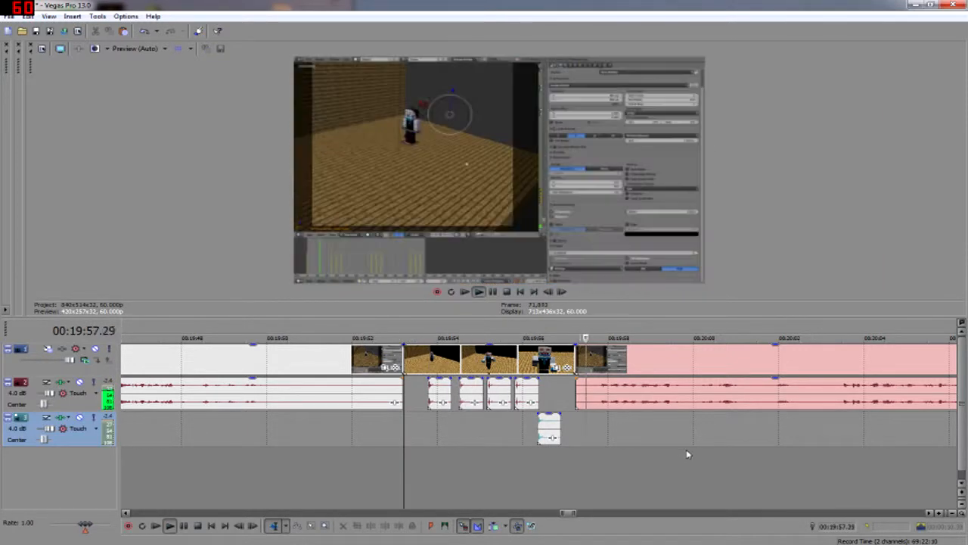
{"action": "key", "text": "space"}
{"action": "scroll", "coordinate": [702, 456], "scroll_direction": "down", "scroll_amount": 5}
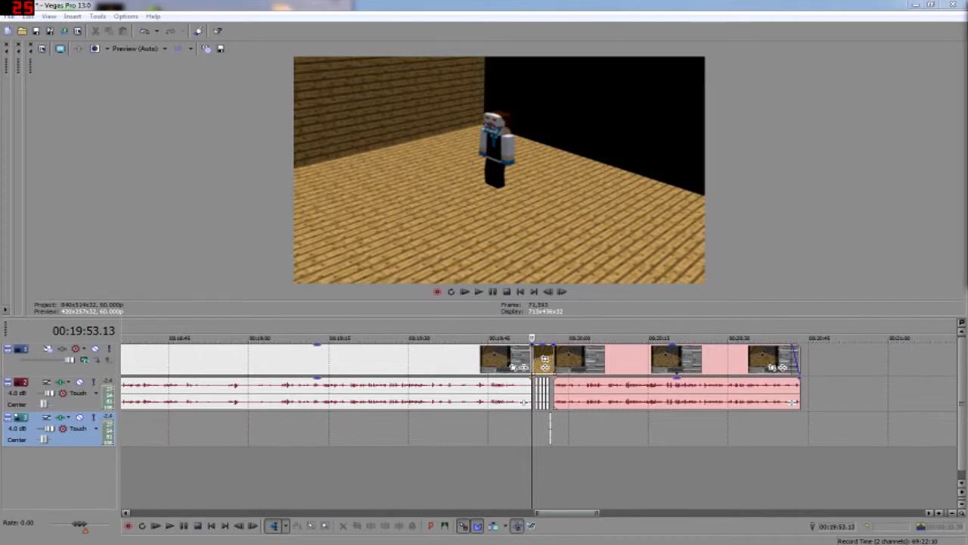
Bring the file explorer window with the "royaty free music" folder into view and look through its audio files.
{"action": "left_click_drag", "start_coordinate": [967, 34], "coordinate": [581, 58]}
{"action": "scroll", "coordinate": [601, 198], "scroll_direction": "down", "scroll_amount": 20}
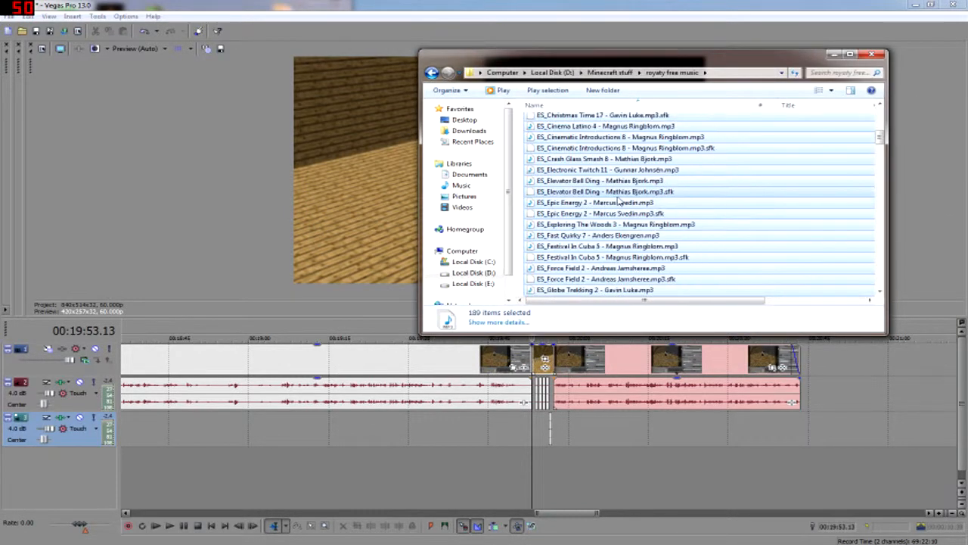
{"action": "scroll", "coordinate": [618, 201], "scroll_direction": "down", "scroll_amount": 20}
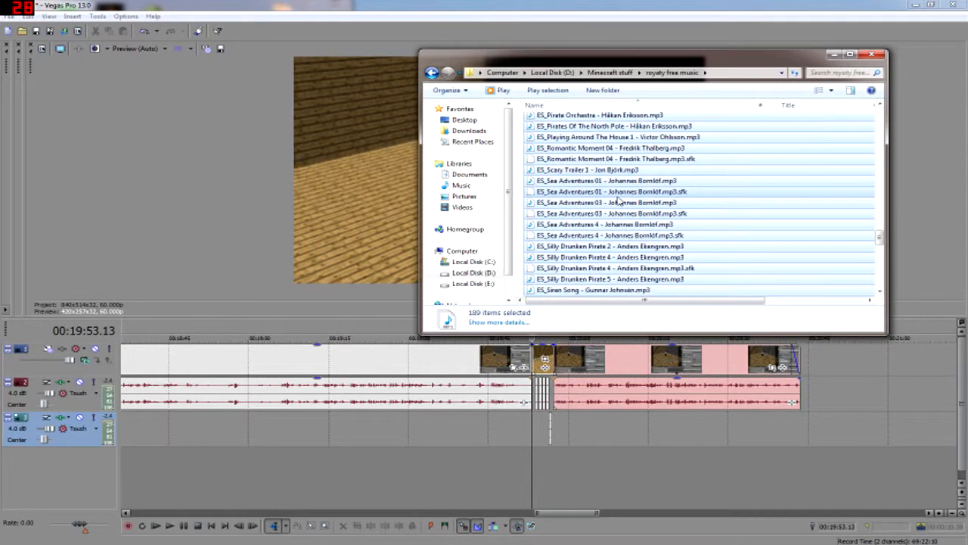
{"action": "scroll", "coordinate": [618, 203], "scroll_direction": "up", "scroll_amount": 20}
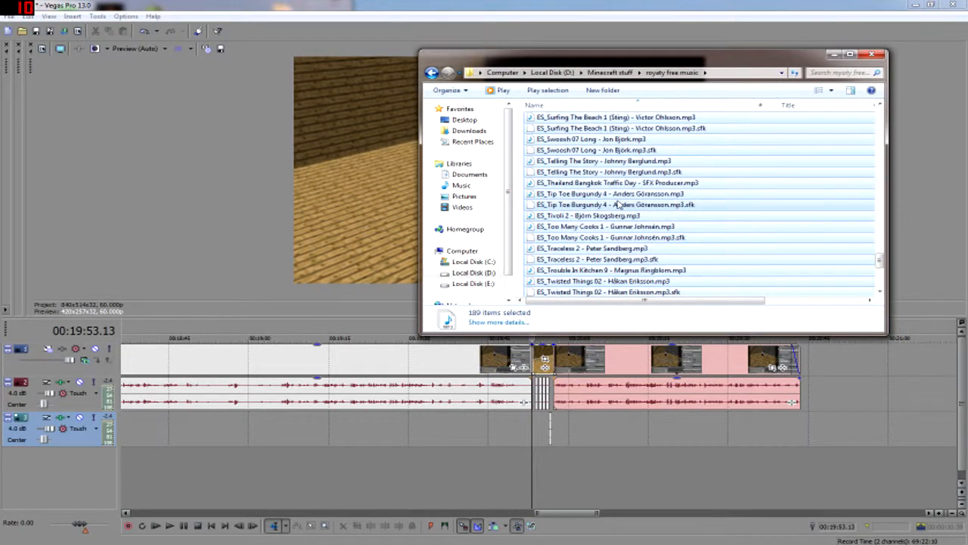
{"action": "scroll", "coordinate": [619, 203], "scroll_direction": "up", "scroll_amount": 15}
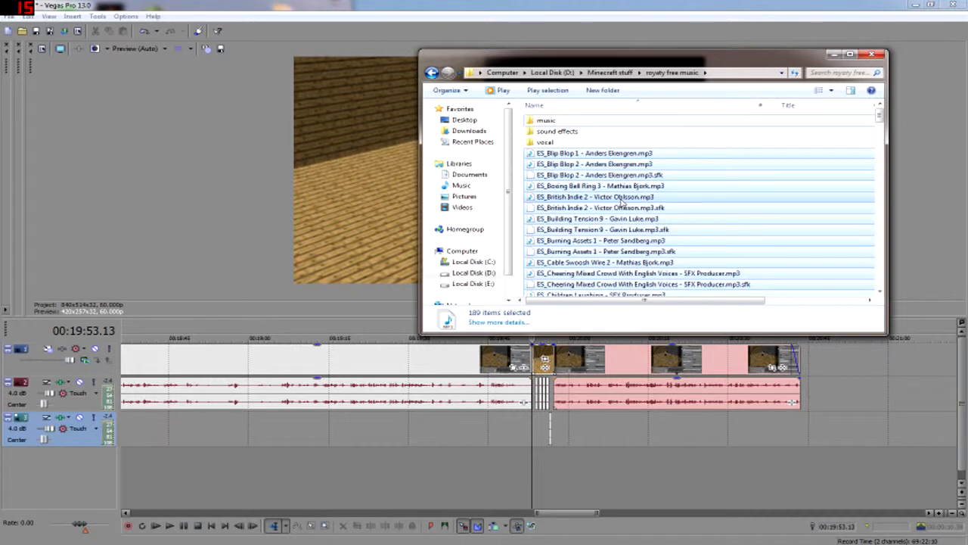
Play all the selected music files in the media player and show the playlist.
{"action": "left_click", "coordinate": [497, 91]}
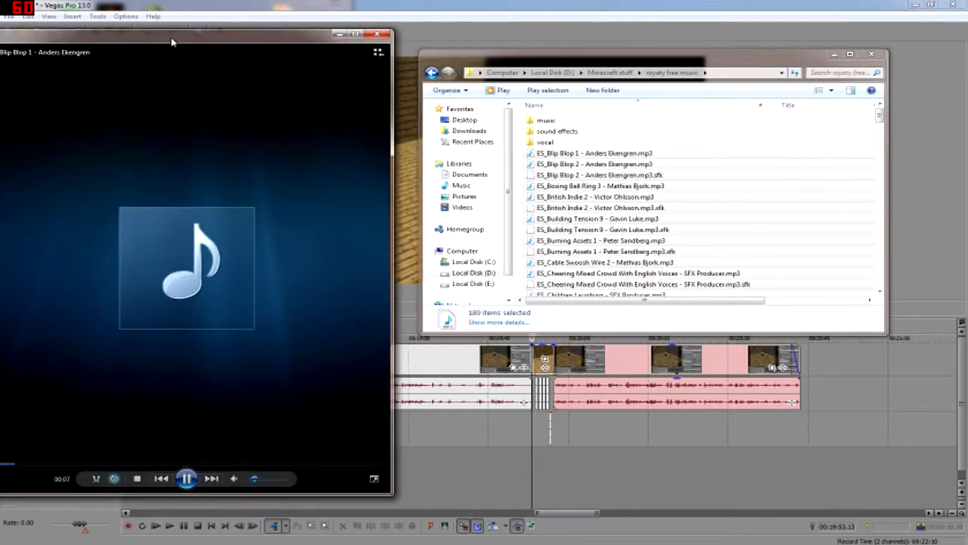
{"action": "right_click", "coordinate": [252, 103]}
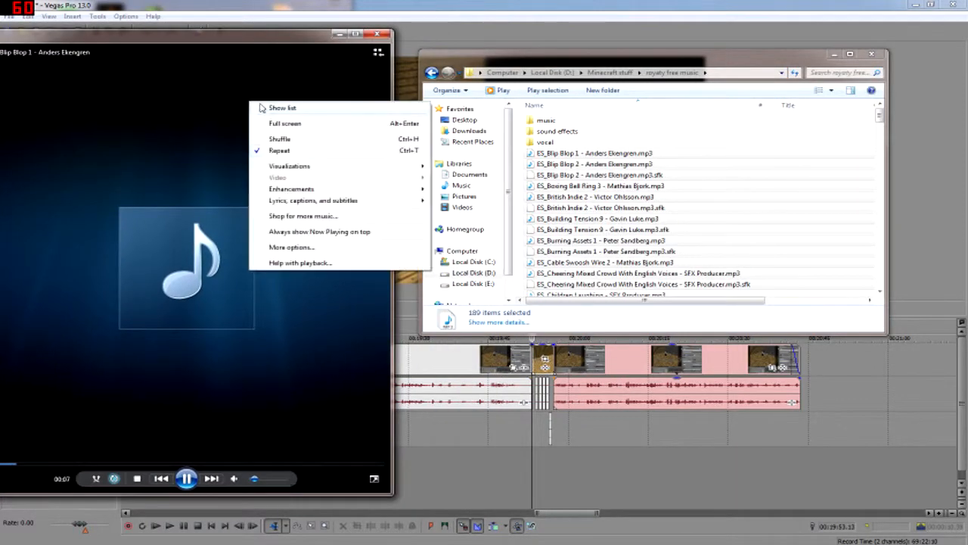
{"action": "left_click", "coordinate": [265, 111]}
Preview the playlist's tracks one after another, skipping from Blip Blop 2 through to Headshots 3.
{"action": "left_click", "coordinate": [214, 481]}
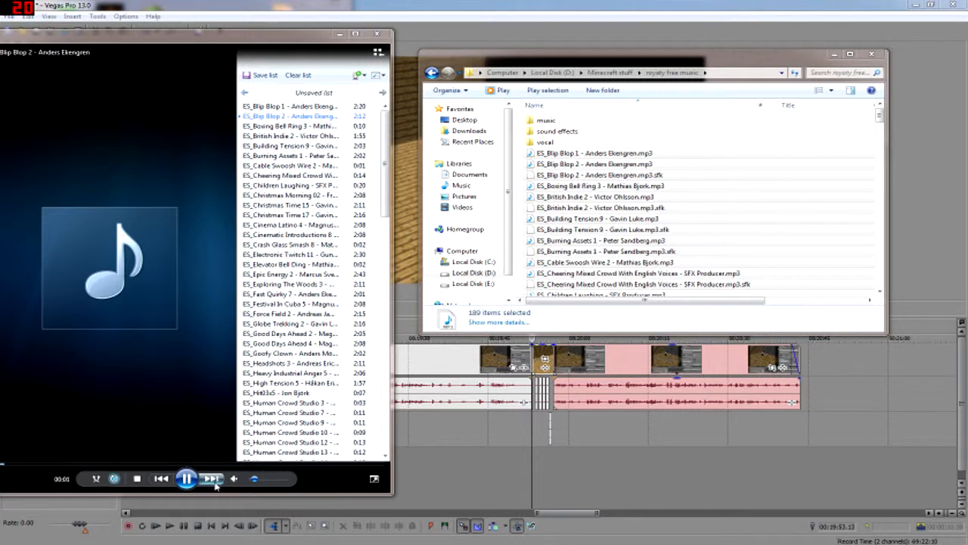
{"action": "left_click", "coordinate": [214, 481]}
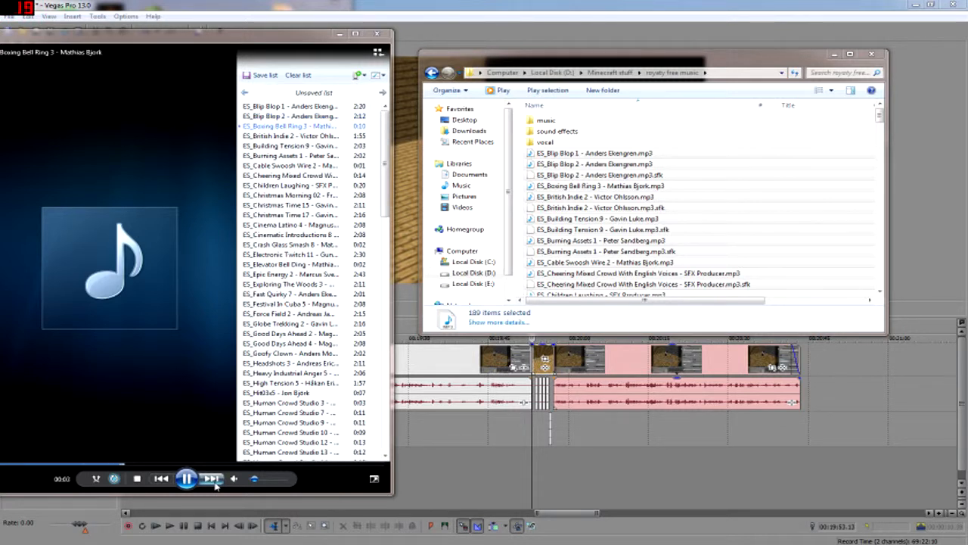
{"action": "left_click", "coordinate": [214, 481]}
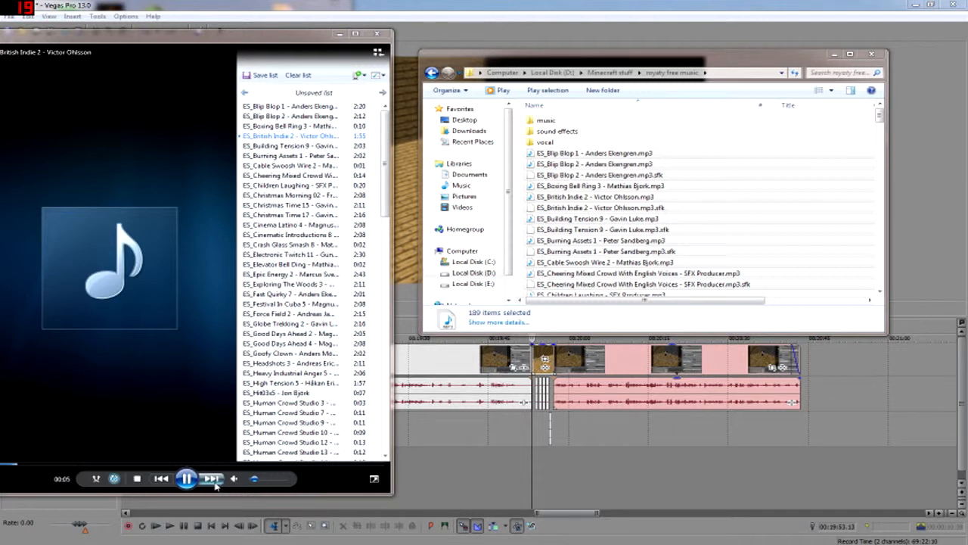
{"action": "left_click", "coordinate": [215, 481]}
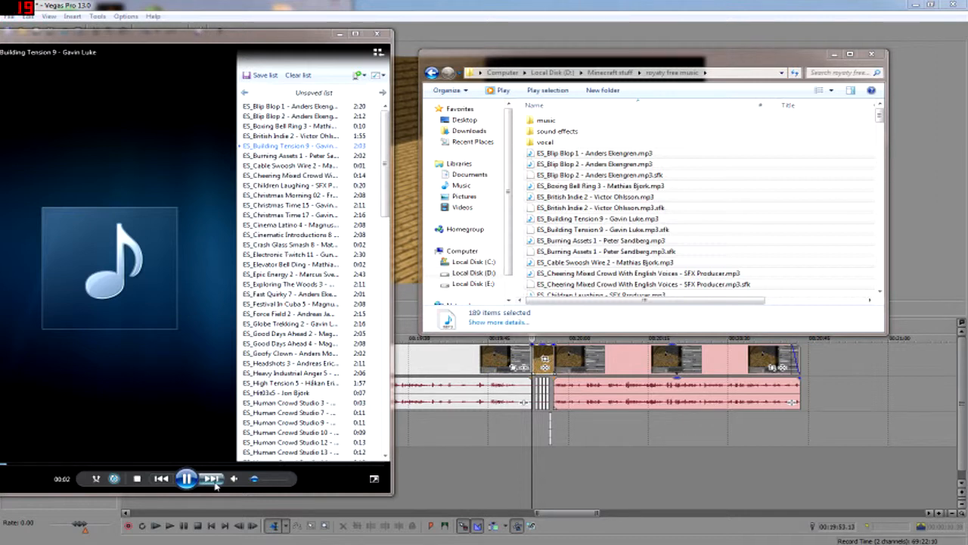
{"action": "left_click", "coordinate": [215, 481]}
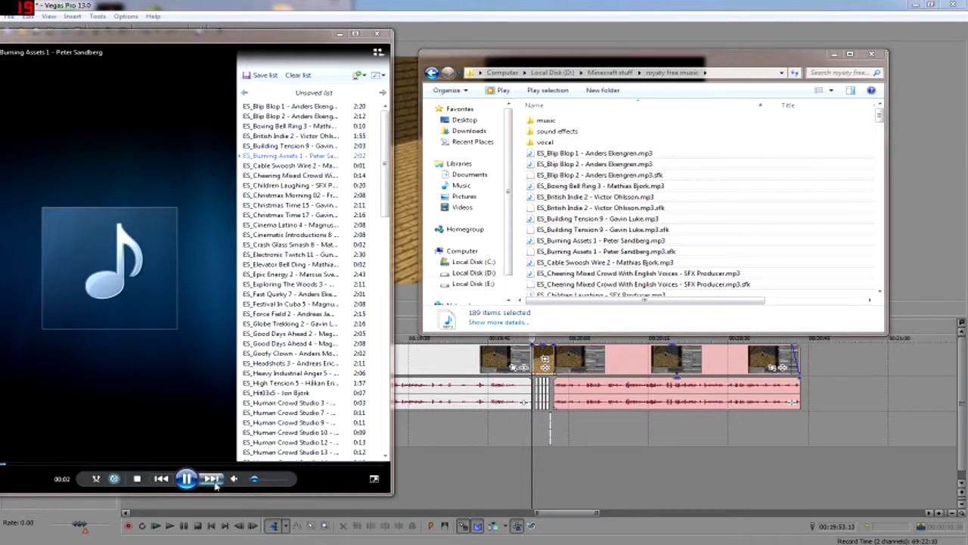
{"action": "left_click", "coordinate": [215, 481]}
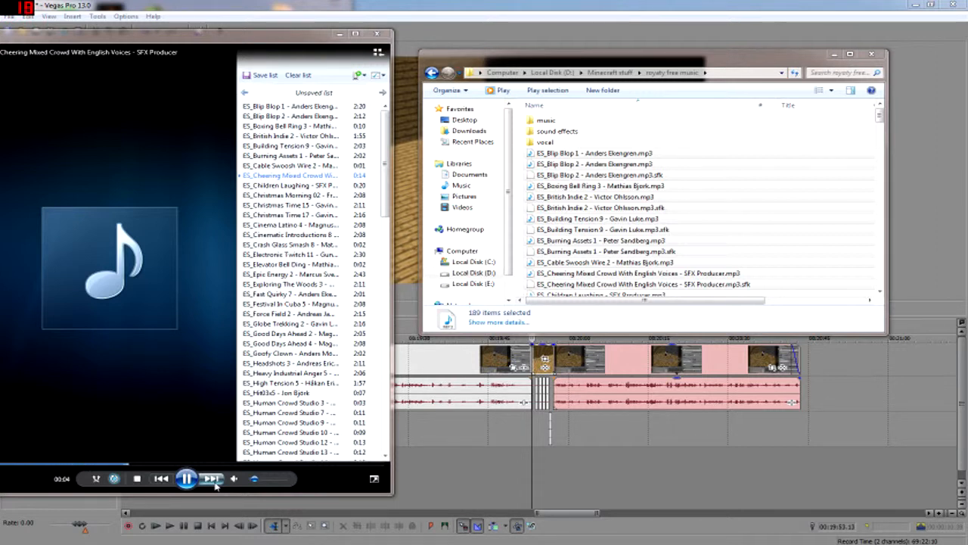
{"action": "left_click", "coordinate": [215, 481]}
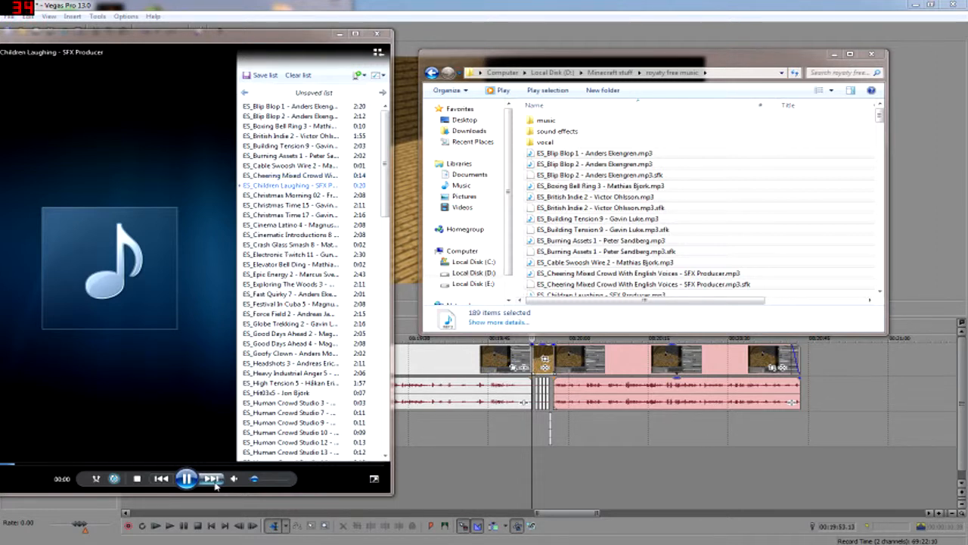
{"action": "left_click", "coordinate": [215, 481]}
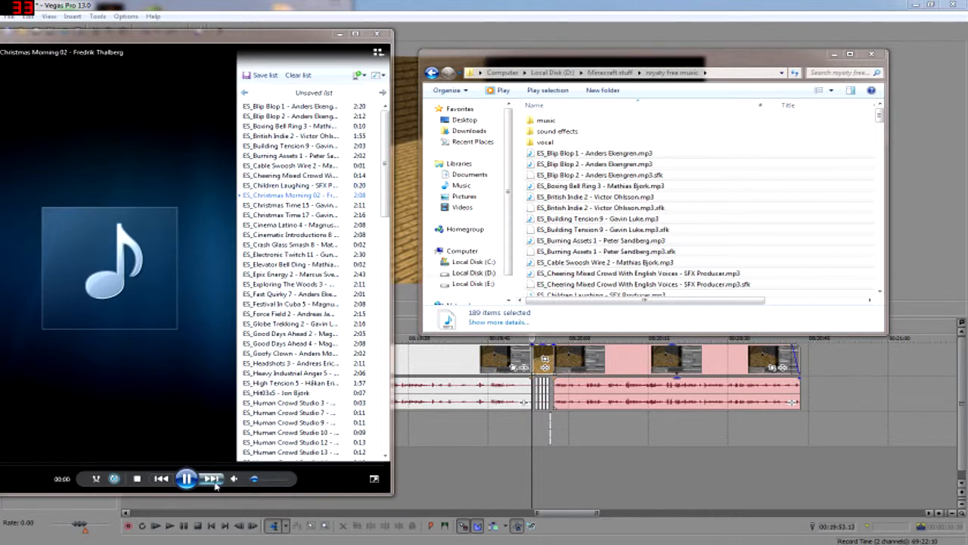
{"action": "left_click", "coordinate": [215, 481]}
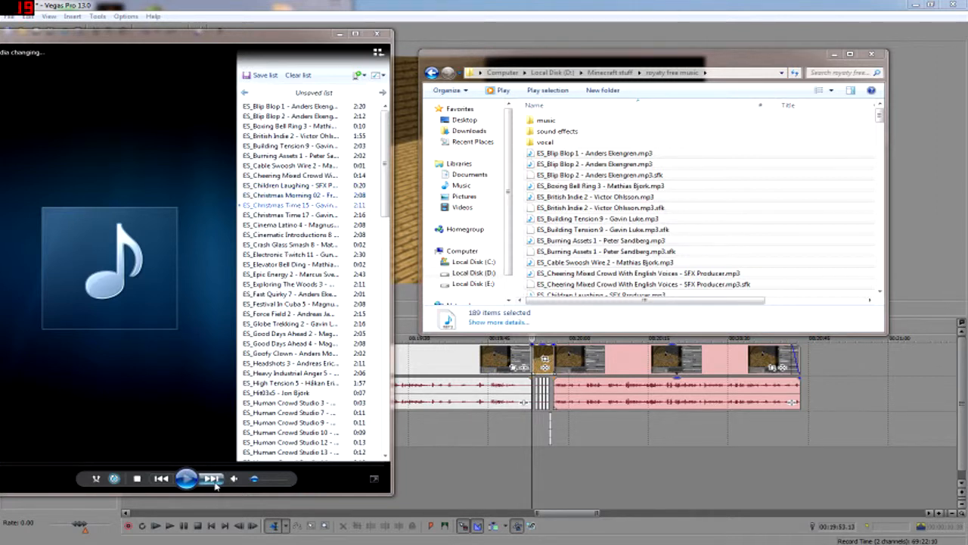
{"action": "left_click", "coordinate": [215, 481]}
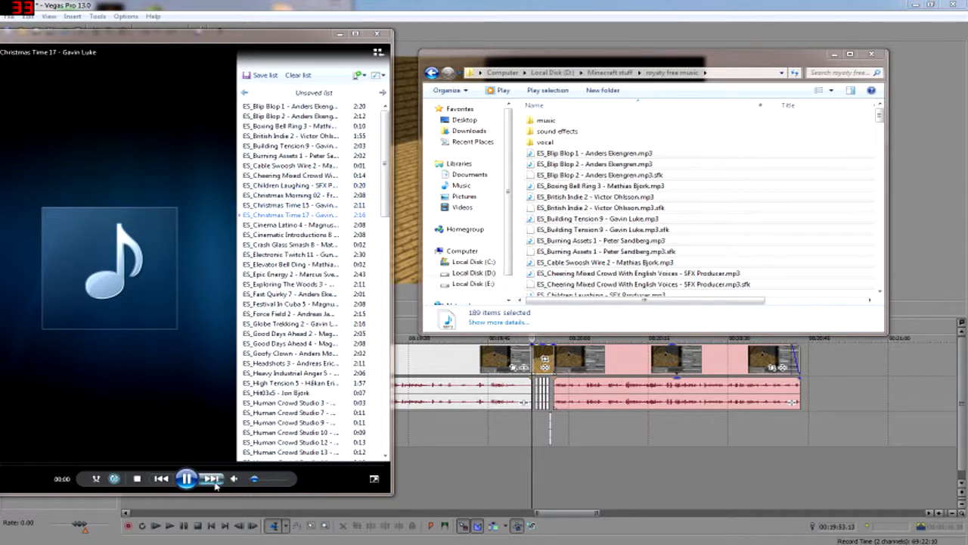
{"action": "left_click", "coordinate": [215, 481]}
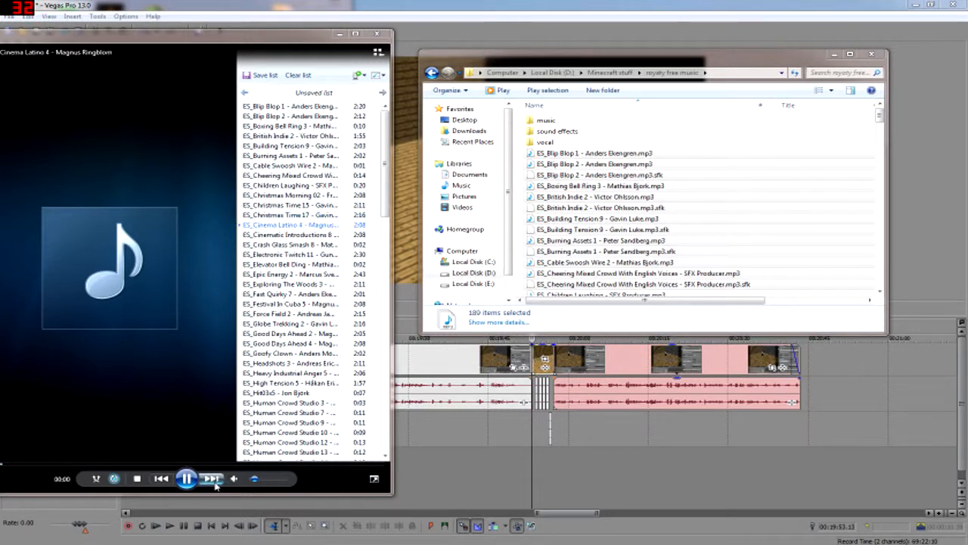
{"action": "left_click", "coordinate": [215, 482]}
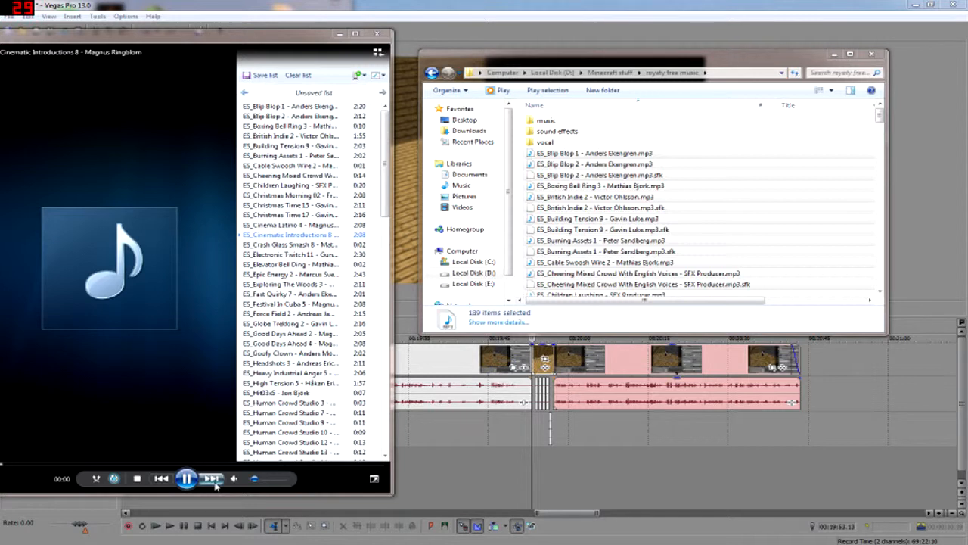
{"action": "left_click", "coordinate": [215, 481]}
{"action": "left_click", "coordinate": [215, 482]}
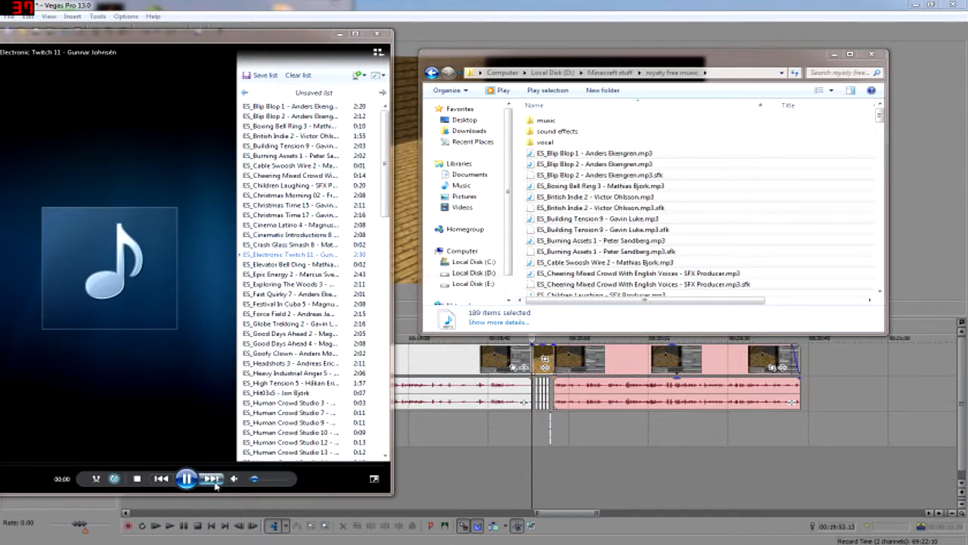
{"action": "left_click", "coordinate": [214, 482]}
{"action": "left_click", "coordinate": [214, 481]}
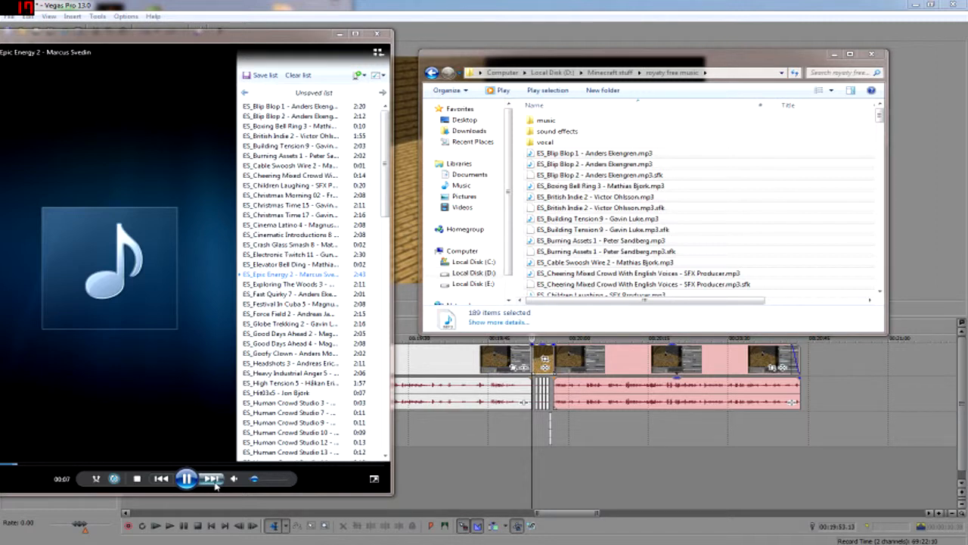
{"action": "left_click", "coordinate": [215, 483]}
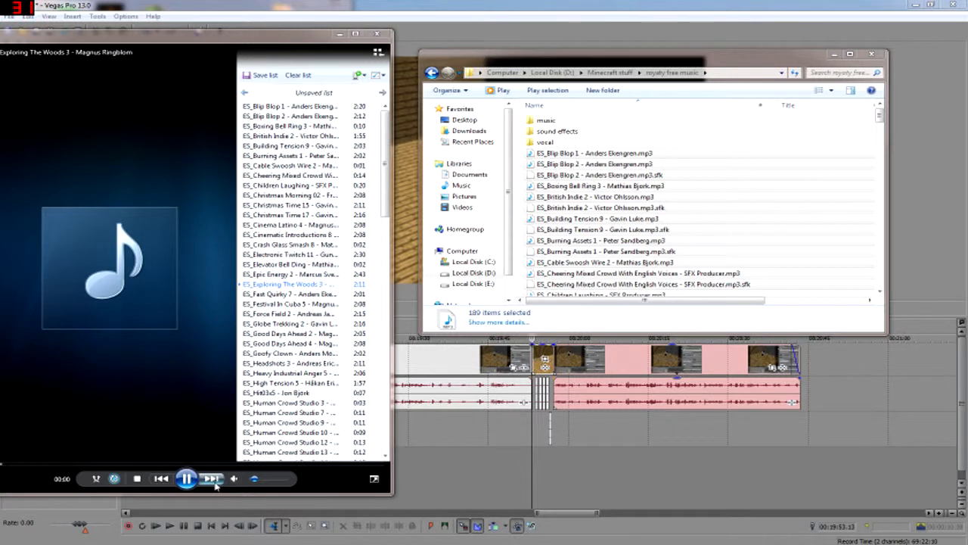
{"action": "left_click", "coordinate": [215, 484]}
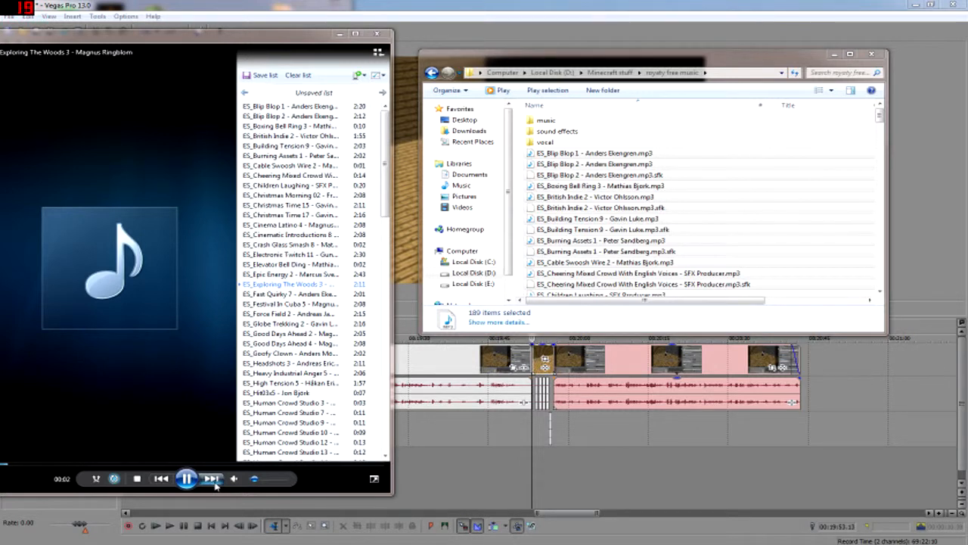
{"action": "left_click", "coordinate": [215, 483]}
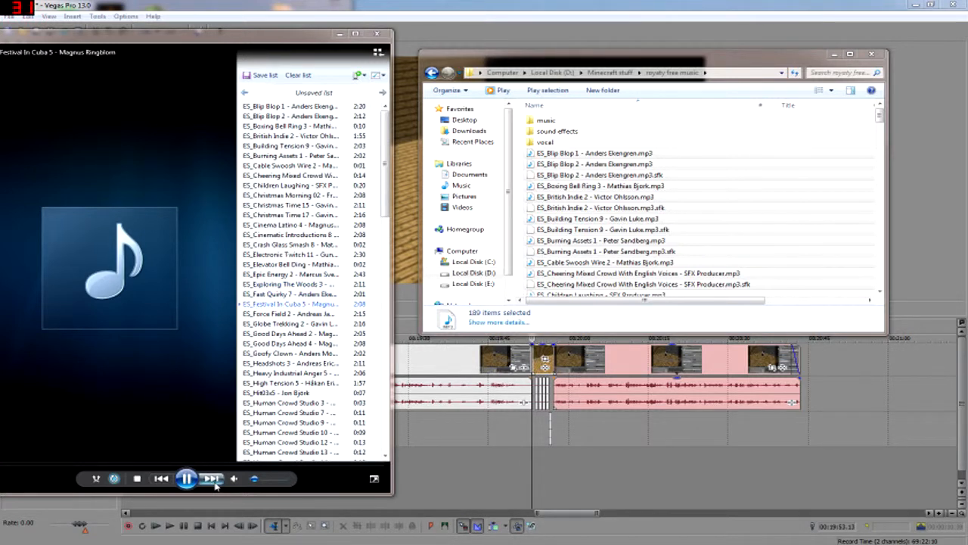
{"action": "left_click", "coordinate": [215, 483]}
{"action": "left_click", "coordinate": [215, 483]}
{"action": "left_click", "coordinate": [215, 483]}
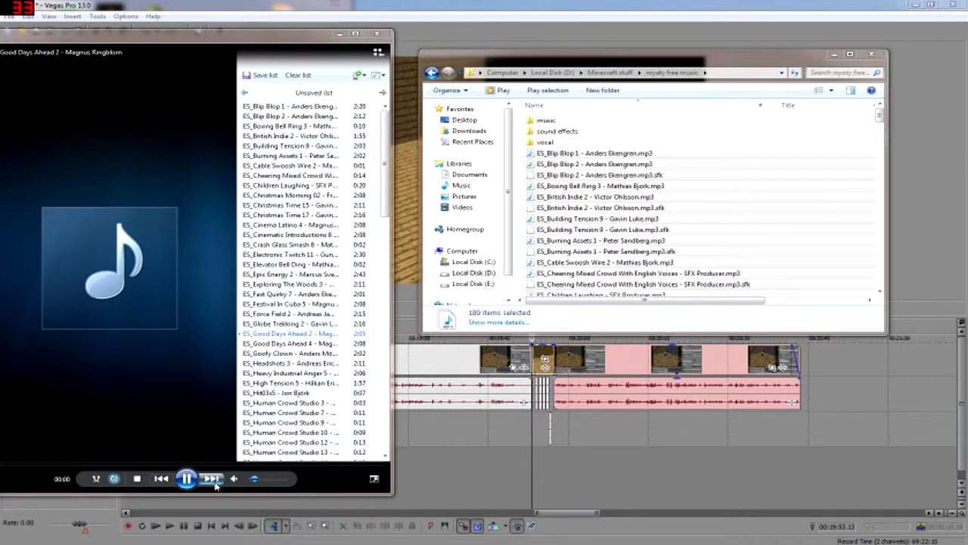
{"action": "left_click", "coordinate": [215, 483]}
{"action": "left_click", "coordinate": [215, 483]}
{"action": "left_click", "coordinate": [215, 484]}
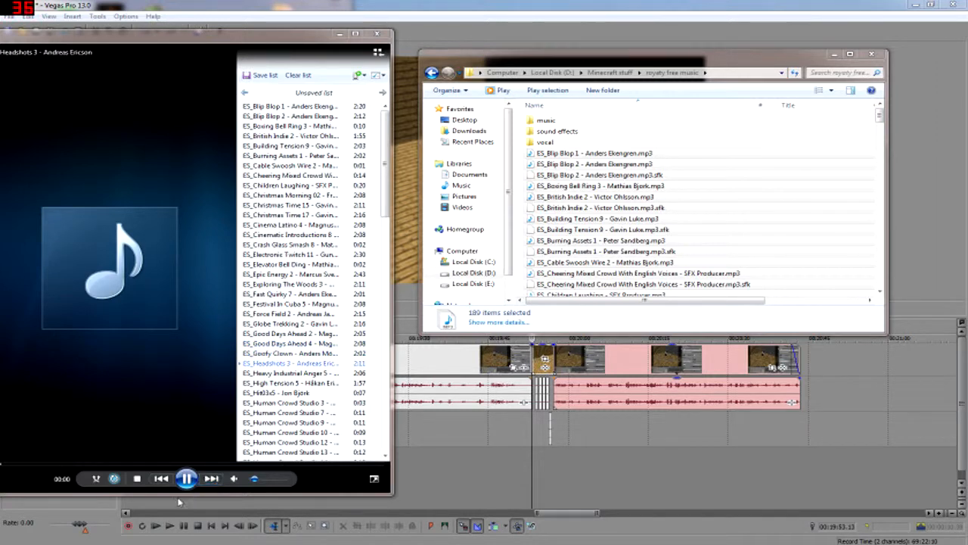
Stop and close the media player, then add ES_British Indie 2 from the music folder to a new audio track and minimize the folder window.
{"action": "left_click", "coordinate": [187, 478]}
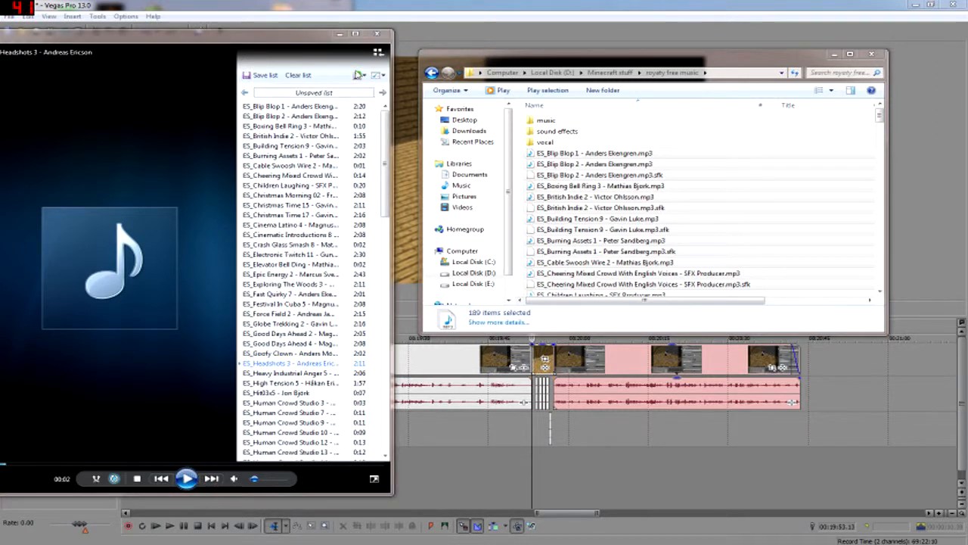
{"action": "left_click", "coordinate": [379, 34]}
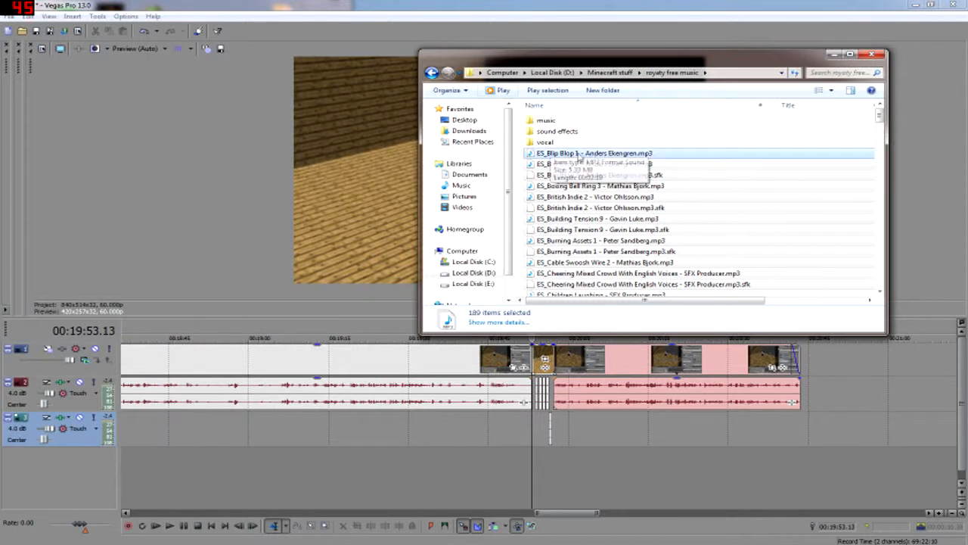
{"action": "left_click", "coordinate": [578, 199]}
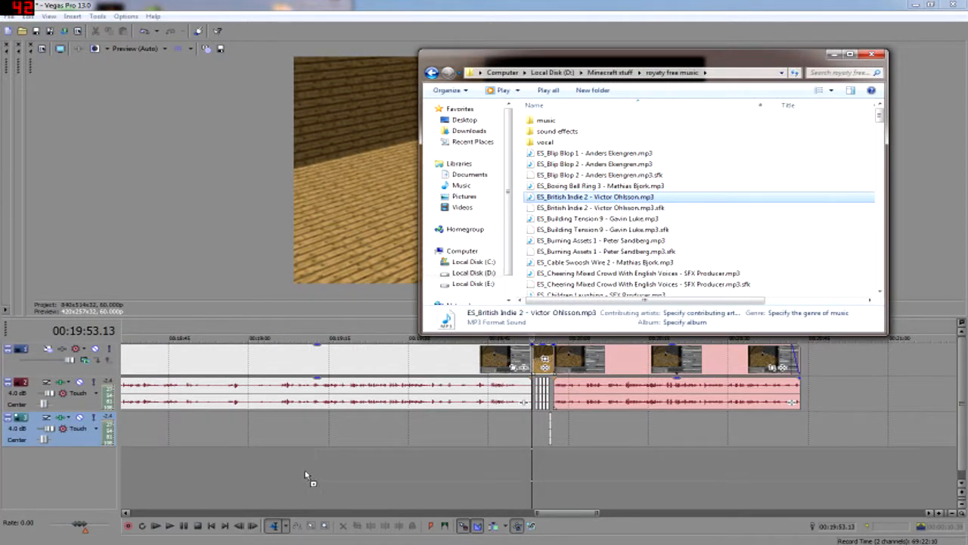
{"action": "left_click_drag", "start_coordinate": [293, 475], "coordinate": [299, 475]}
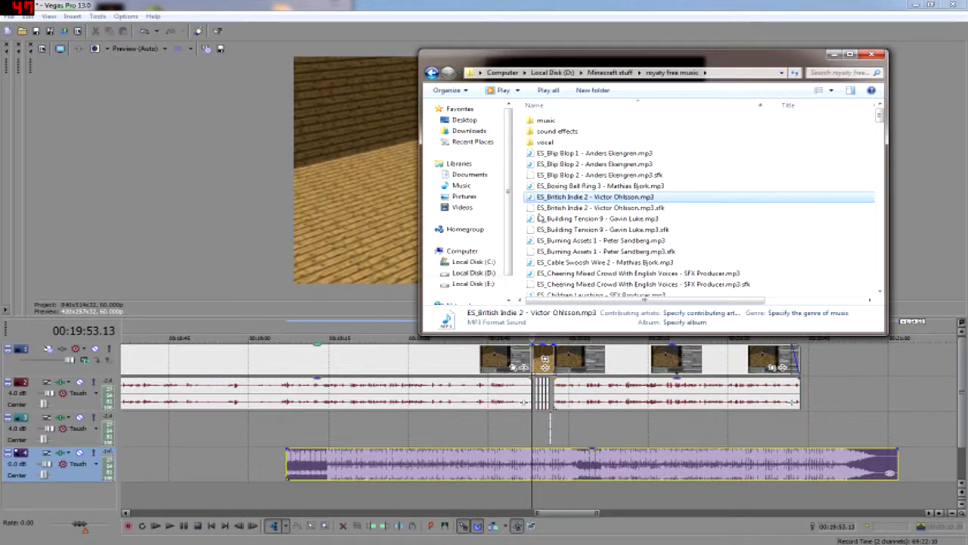
{"action": "left_click", "coordinate": [829, 55]}
Move the music clip to the start of the timeline and extend it in a loop until the end of the video.
{"action": "scroll", "coordinate": [479, 463], "scroll_direction": "down", "scroll_amount": 5}
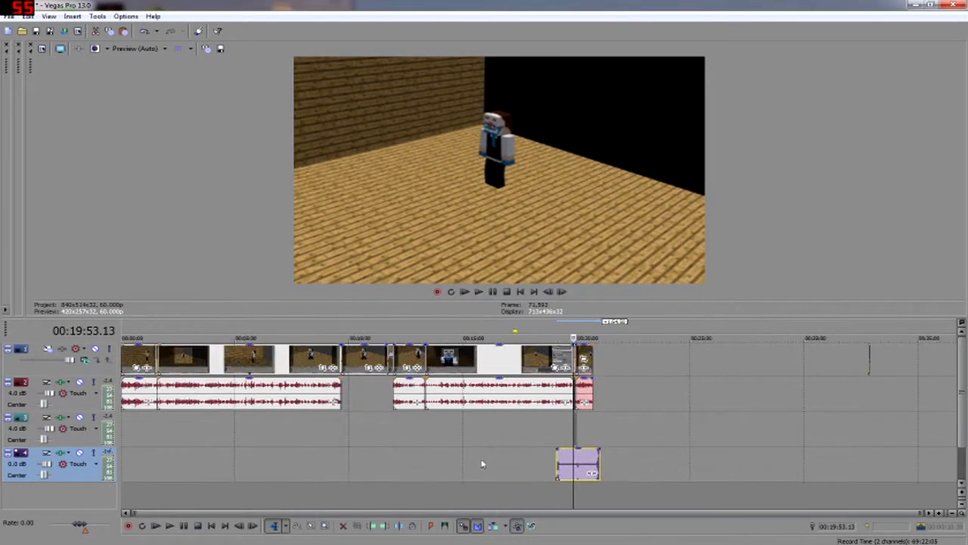
{"action": "left_click_drag", "start_coordinate": [572, 454], "coordinate": [137, 455]}
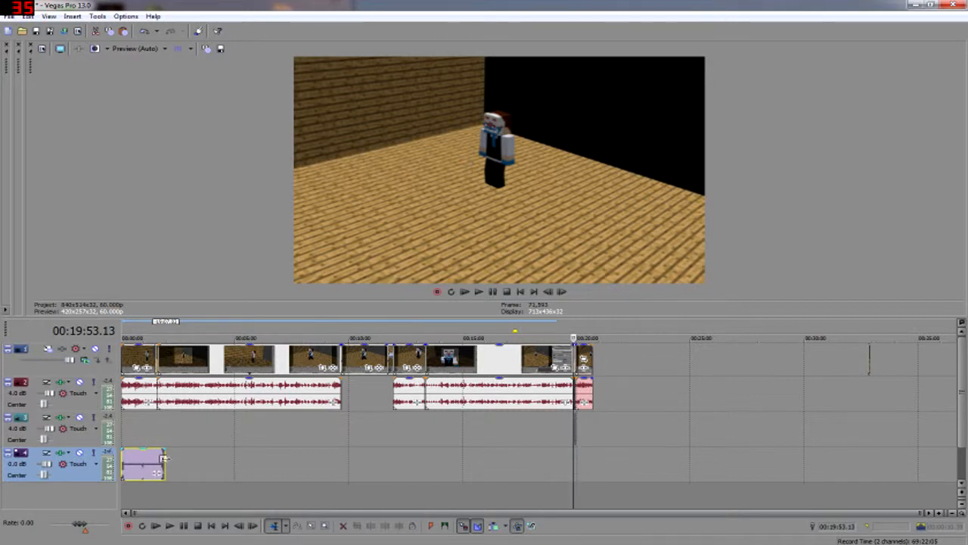
{"action": "left_click_drag", "start_coordinate": [162, 469], "coordinate": [318, 465]}
{"action": "left_click_drag", "start_coordinate": [379, 461], "coordinate": [593, 459]}
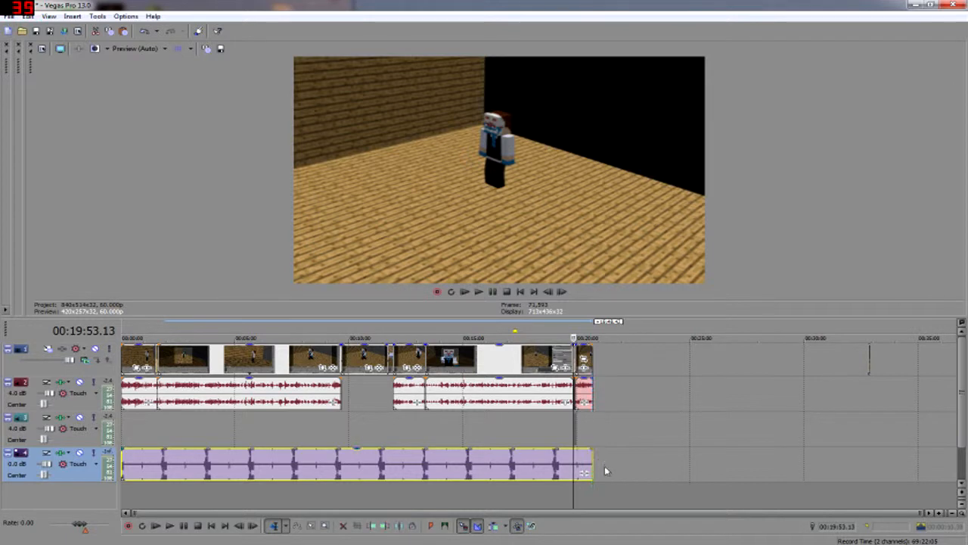
Delete the stray rendered clip on the video track at about 00:32:49, past the end of the edit.
{"action": "left_click", "coordinate": [870, 361]}
{"action": "scroll", "coordinate": [870, 361], "scroll_direction": "up", "scroll_amount": 10}
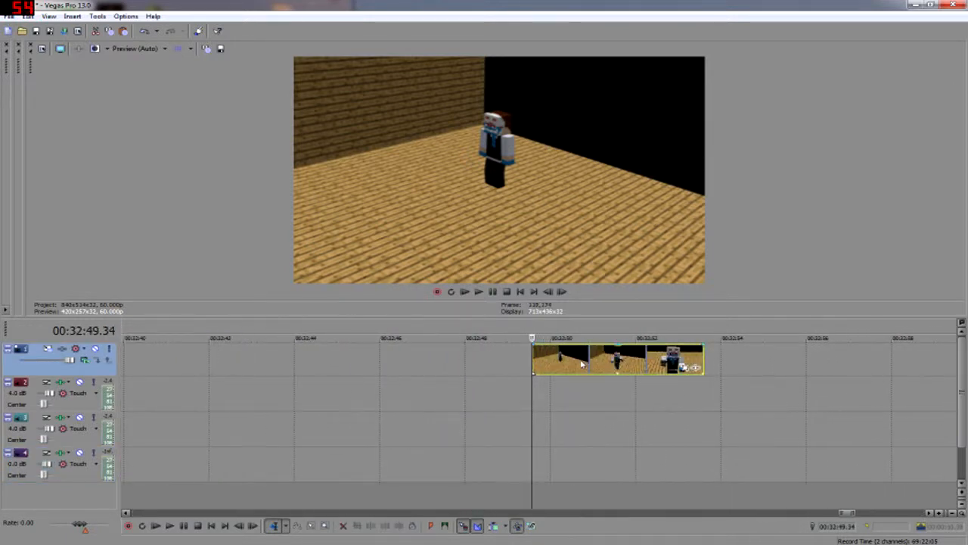
{"action": "left_click", "coordinate": [613, 372]}
{"action": "key", "text": "Delete"}
{"action": "scroll", "coordinate": [443, 382], "scroll_direction": "down", "scroll_amount": 10}
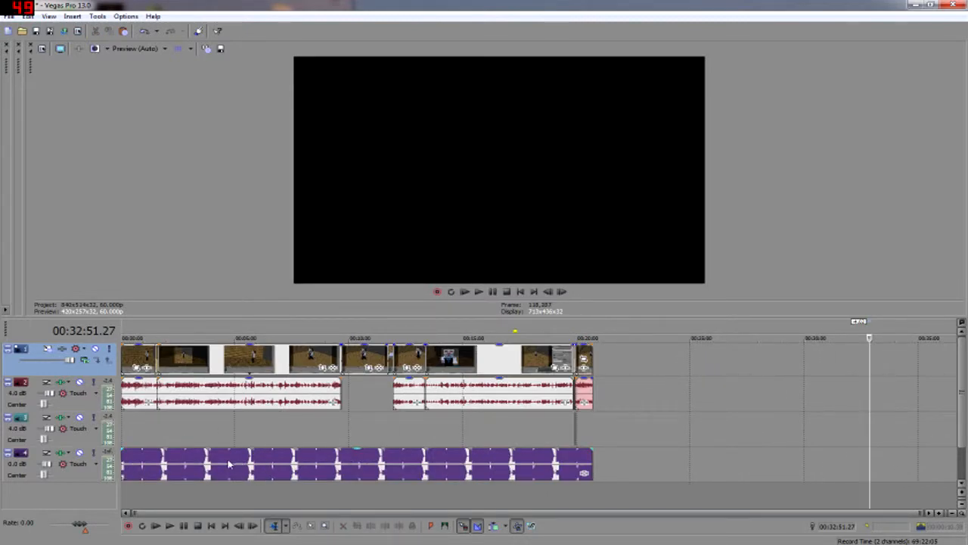
Lower the music clip's gain to -17.6 dB and listen to the mix from 00:04:18.17.
{"action": "left_click", "coordinate": [220, 463]}
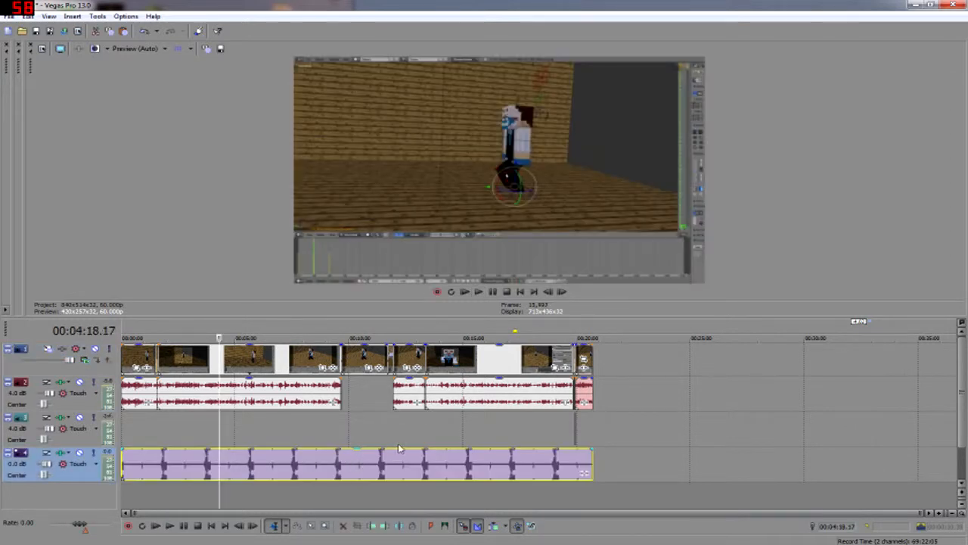
{"action": "left_click_drag", "start_coordinate": [360, 455], "coordinate": [362, 480]}
{"action": "key", "text": "space"}
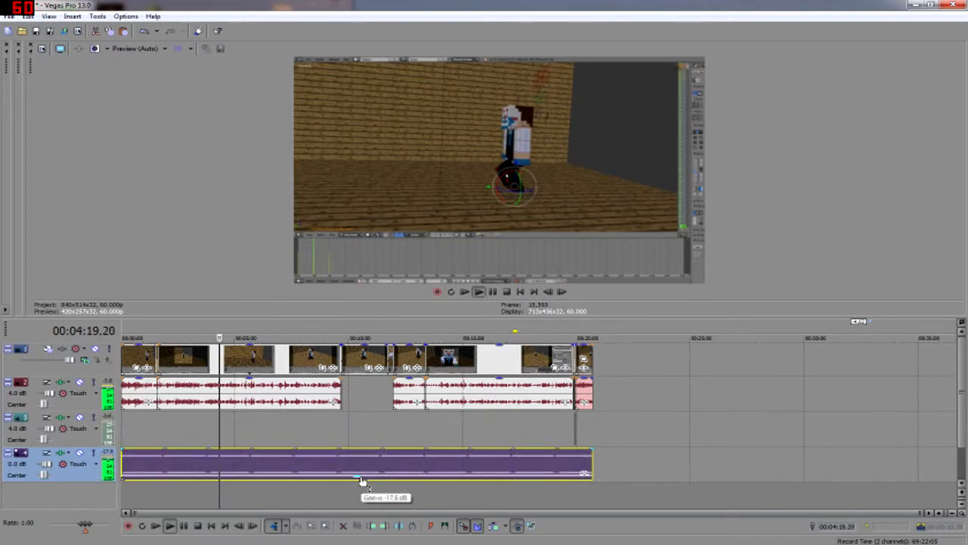
{"action": "key", "text": "space"}
Lower the music track's volume in stages to -6.0 dB, playing from 00:04:18.17 after each change to compare it with the voice.
{"action": "left_click_drag", "start_coordinate": [49, 463], "coordinate": [45, 464]}
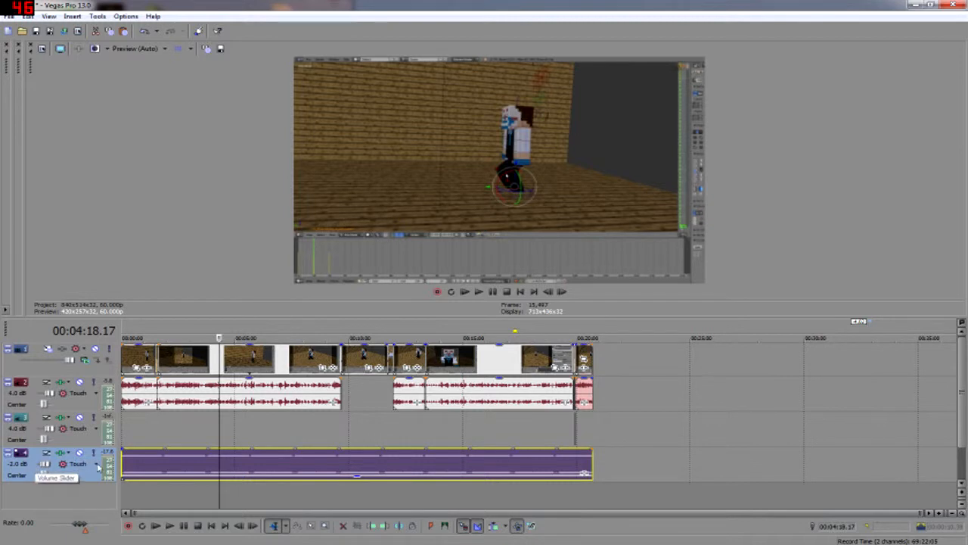
{"action": "key", "text": "space"}
{"action": "key", "text": "space"}
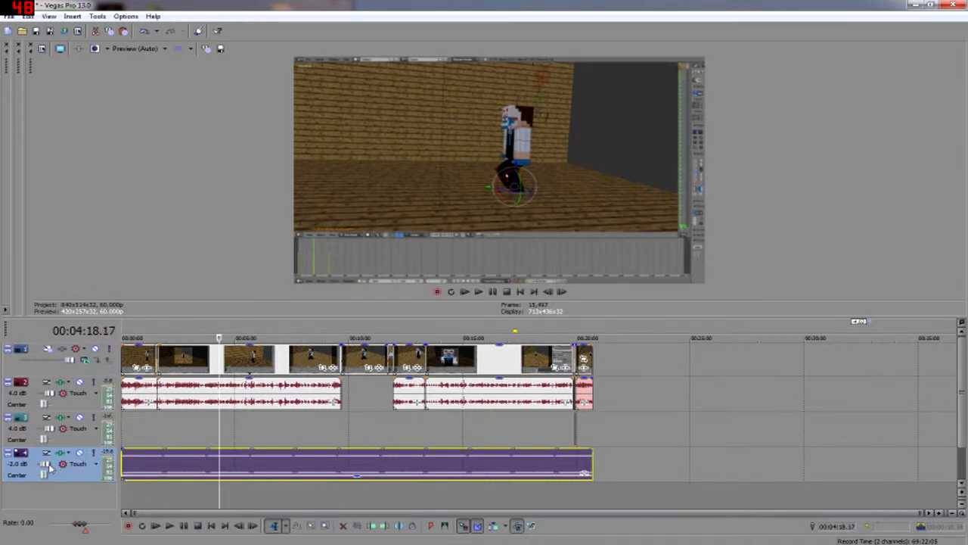
{"action": "left_click_drag", "start_coordinate": [49, 464], "coordinate": [48, 464]}
{"action": "key", "text": "space"}
{"action": "key", "text": "space"}
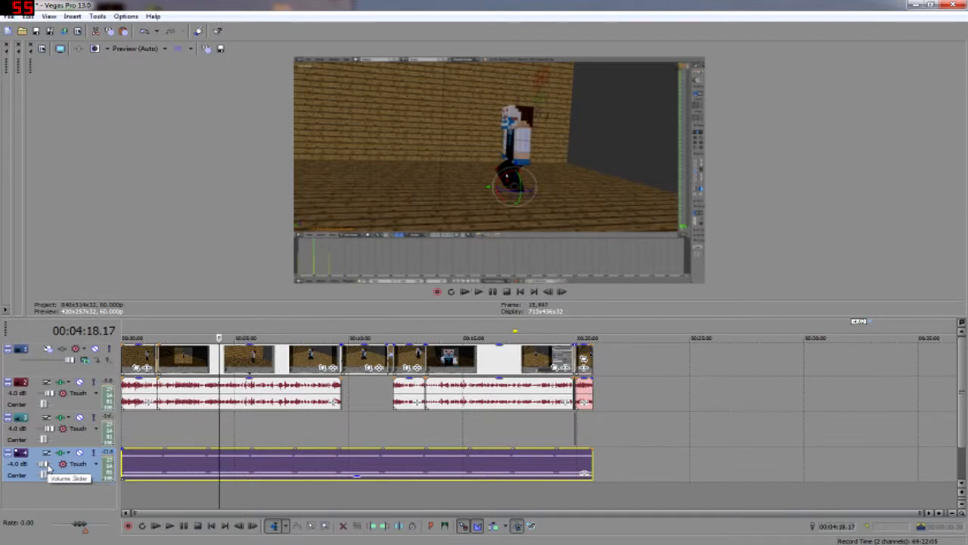
{"action": "left_click_drag", "start_coordinate": [48, 465], "coordinate": [46, 466]}
{"action": "key", "text": "space"}
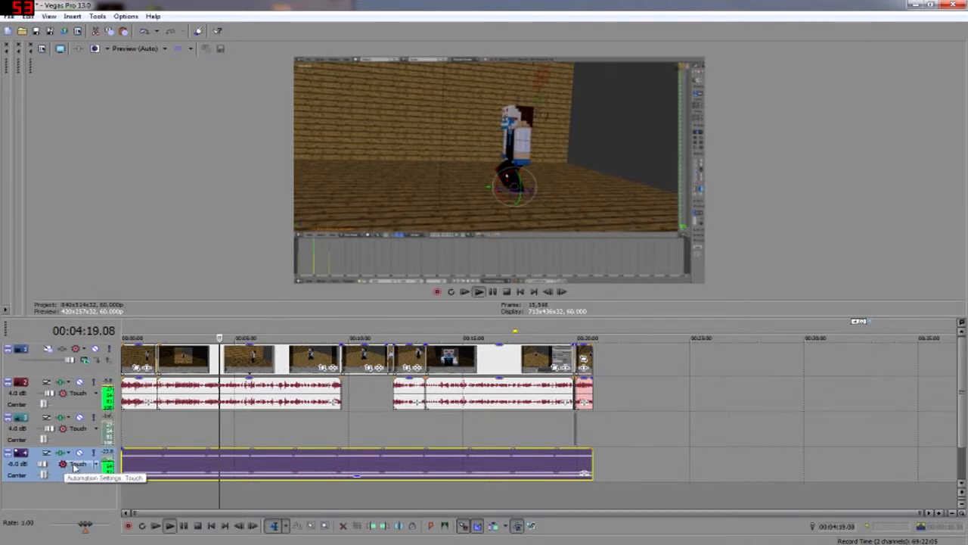
{"action": "key", "text": "space"}
Adjust the music clip's starting edge so it begins at the start of the timeline, and play back the opening.
{"action": "left_click", "coordinate": [125, 443]}
{"action": "key", "text": "space"}
{"action": "key", "text": "space"}
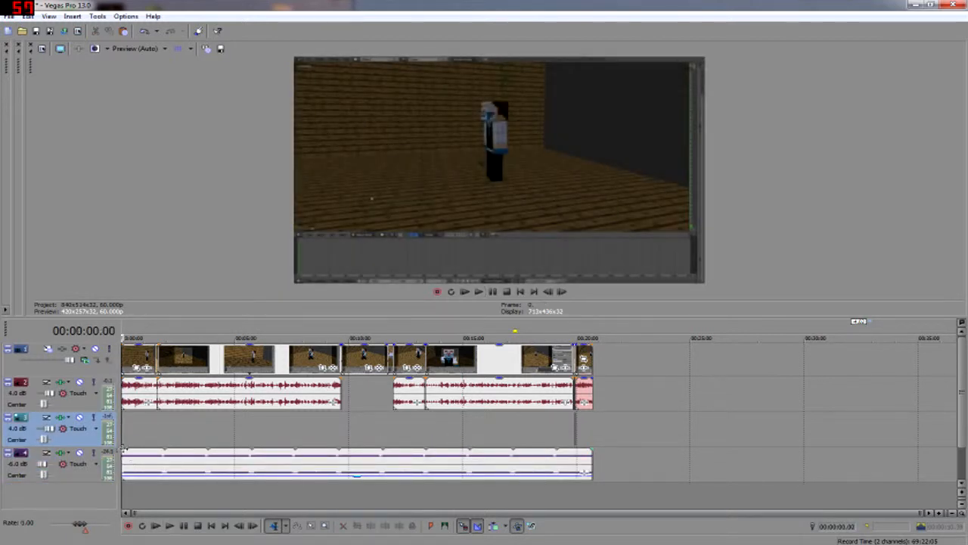
{"action": "left_click", "coordinate": [148, 456]}
{"action": "left_click_drag", "start_coordinate": [148, 456], "coordinate": [123, 456]}
{"action": "key", "text": "space"}
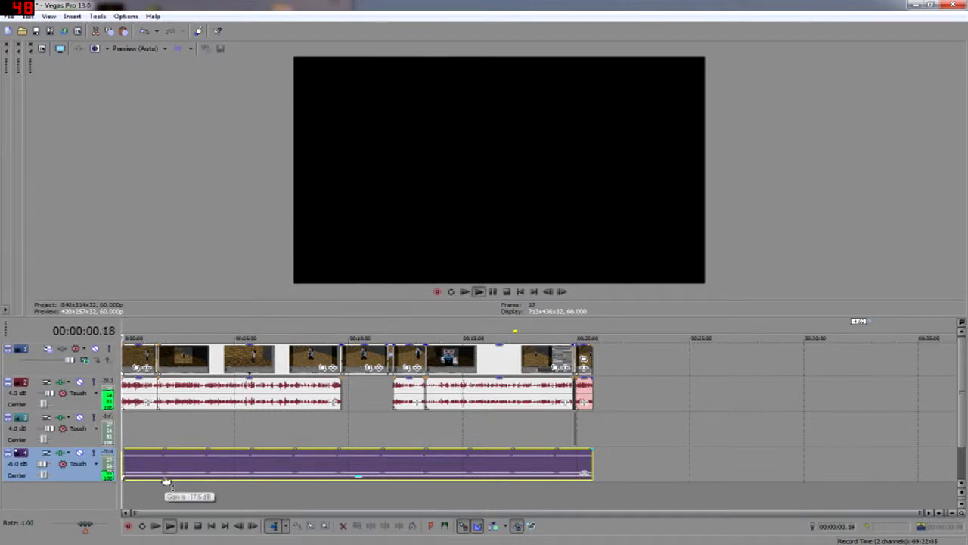
{"action": "key", "text": "space"}
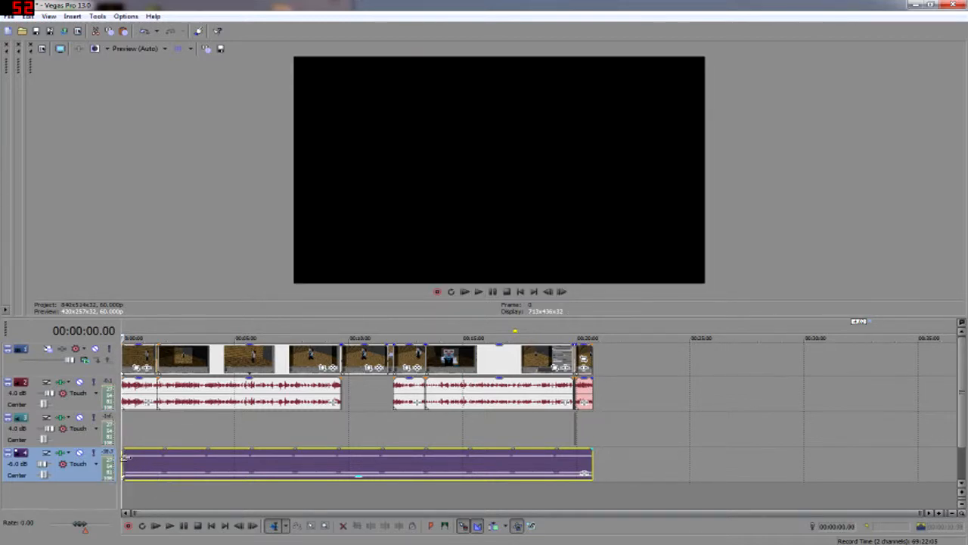
{"action": "scroll", "coordinate": [168, 462], "scroll_direction": "down", "scroll_amount": 5}
{"action": "left_click_drag", "start_coordinate": [166, 457], "coordinate": [127, 458]}
{"action": "key", "text": "space"}
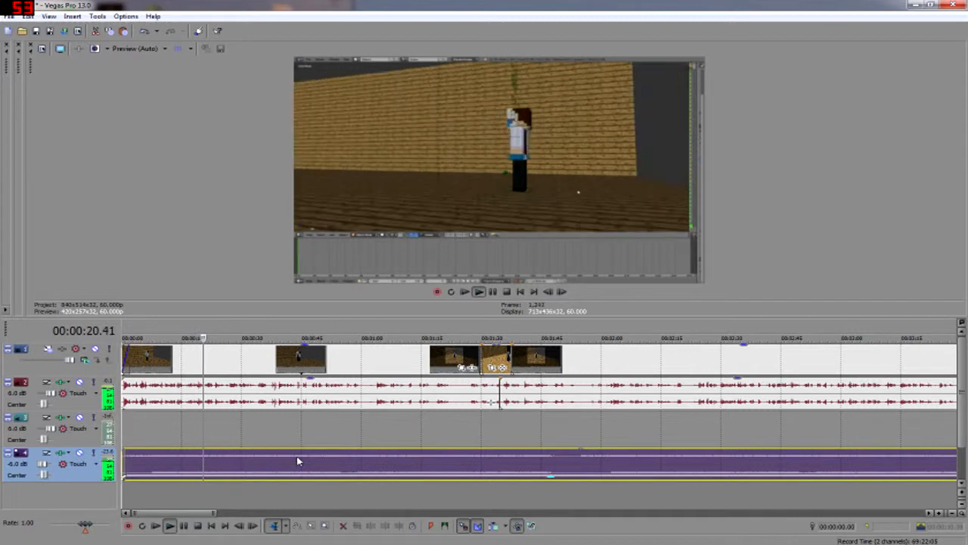
{"action": "scroll", "coordinate": [298, 461], "scroll_direction": "down", "scroll_amount": 7}
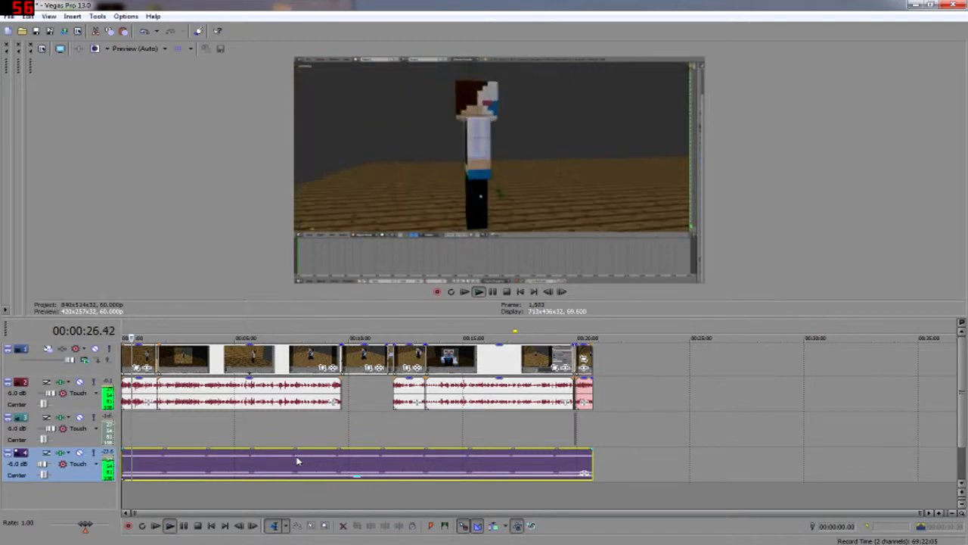
{"action": "key", "text": "space"}
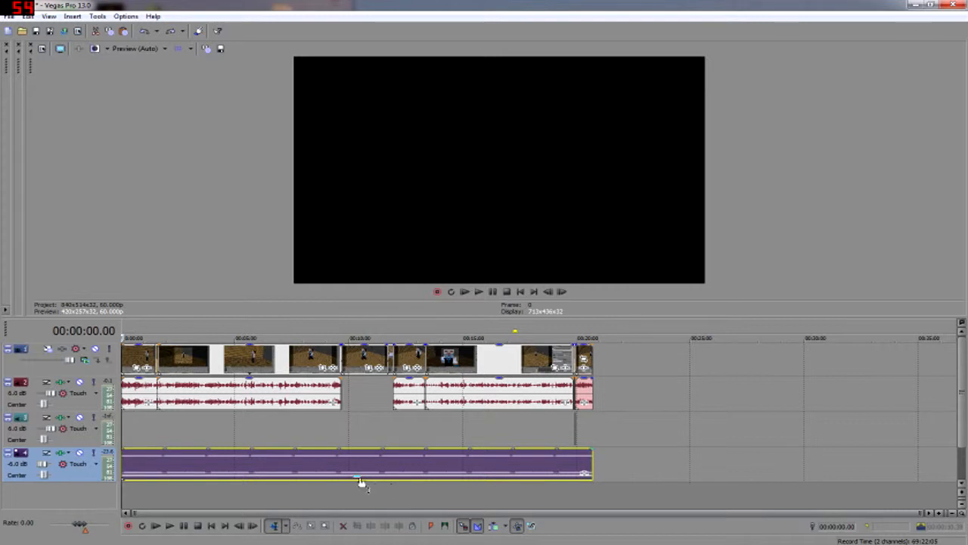
Raise the music clip's gain slightly and lower its track volume to -12.0 dB, checking the mix by playback near the beginning.
{"action": "left_click_drag", "start_coordinate": [359, 481], "coordinate": [359, 477]}
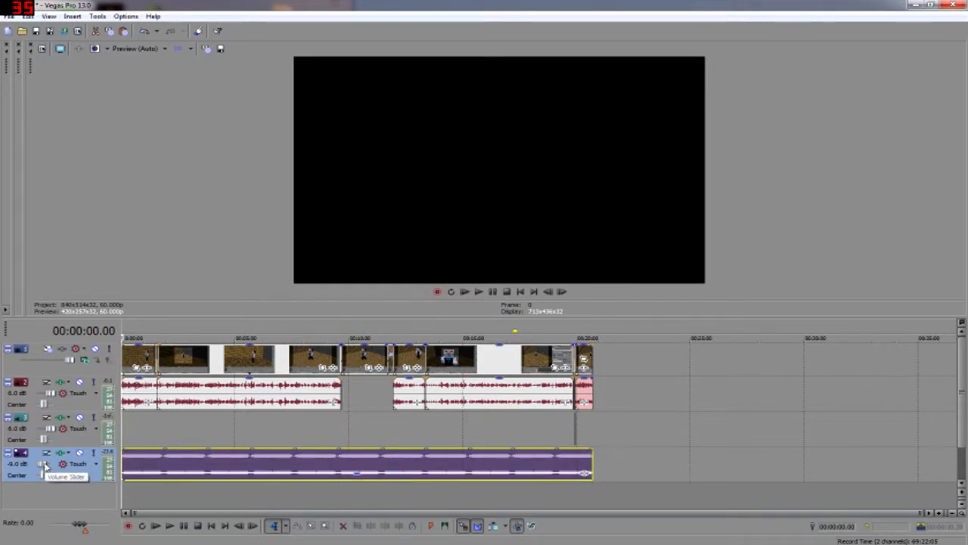
{"action": "key", "text": "space"}
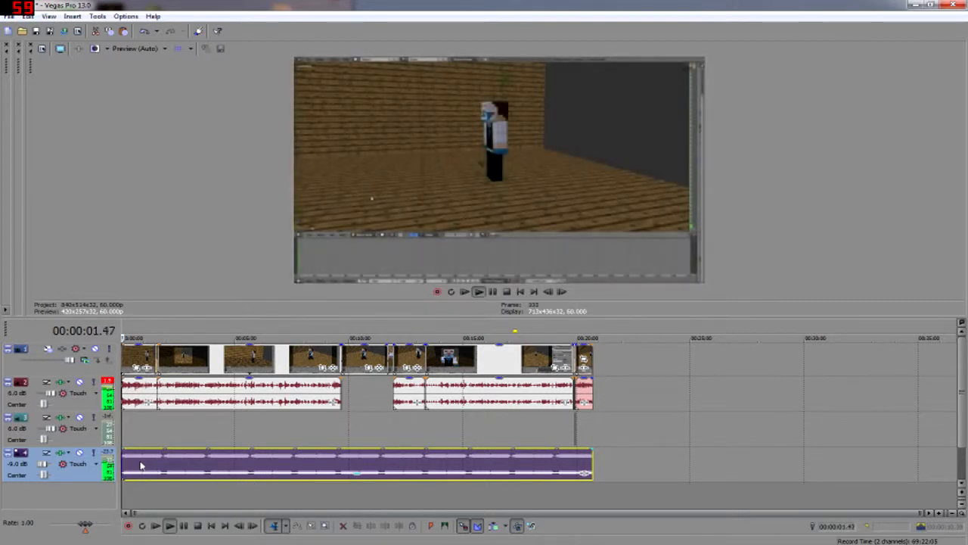
{"action": "left_click", "coordinate": [141, 466]}
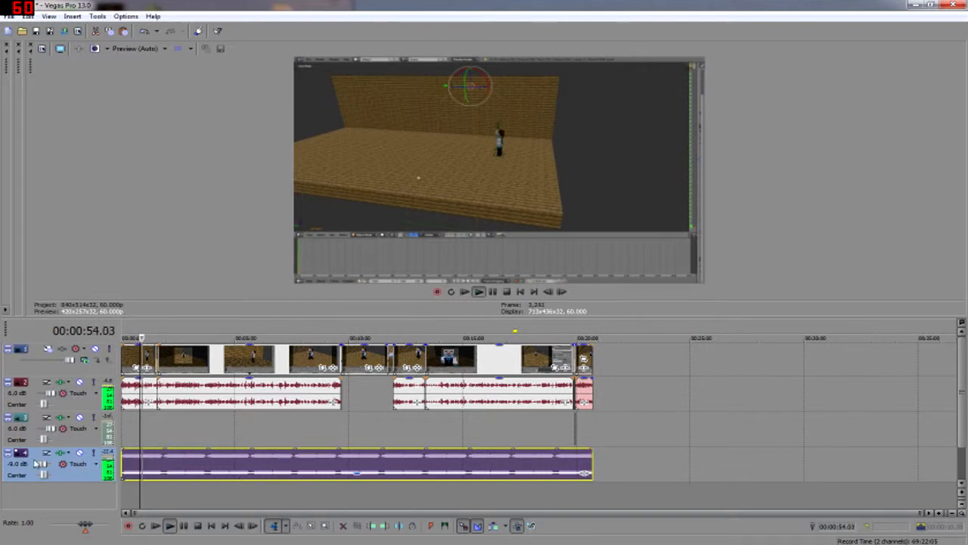
{"action": "left_click_drag", "start_coordinate": [43, 467], "coordinate": [42, 467]}
{"action": "key", "text": "space"}
{"action": "key", "text": "space"}
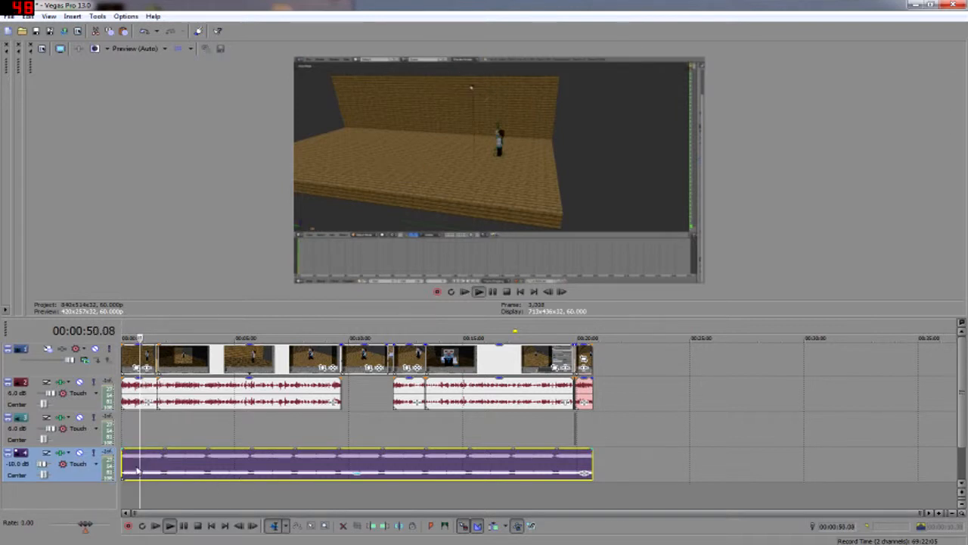
{"action": "left_click_drag", "start_coordinate": [45, 466], "coordinate": [41, 465]}
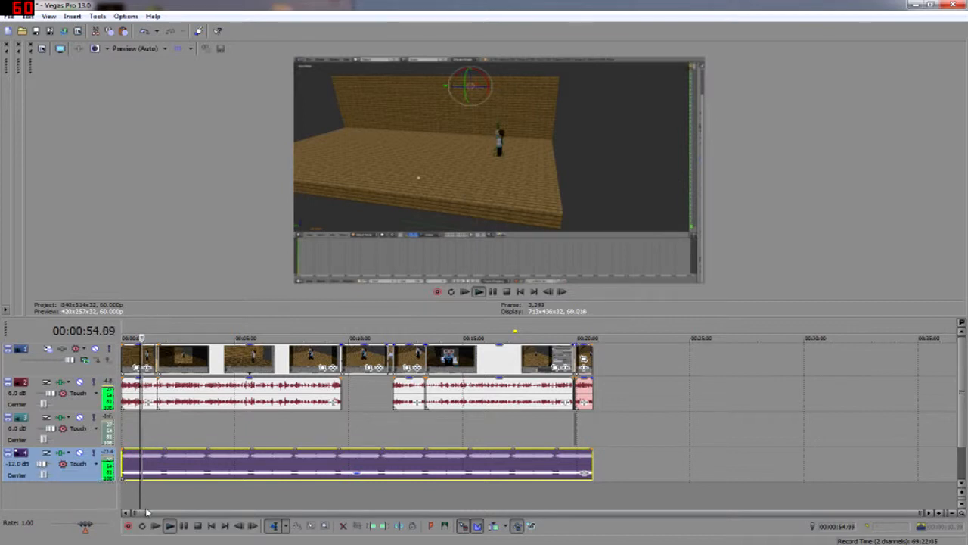
{"action": "key", "text": "space"}
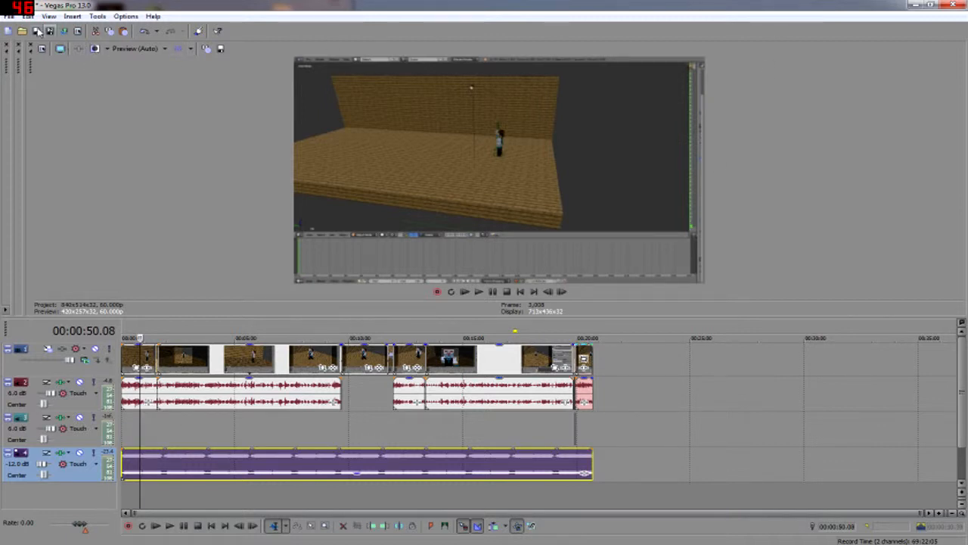
Render the project as tut.mp4 in D:\cam\skyrim with the Sony AVC/MVC Internet 1280x720-30p template.
{"action": "left_click", "coordinate": [10, 17]}
{"action": "left_click", "coordinate": [63, 119]}
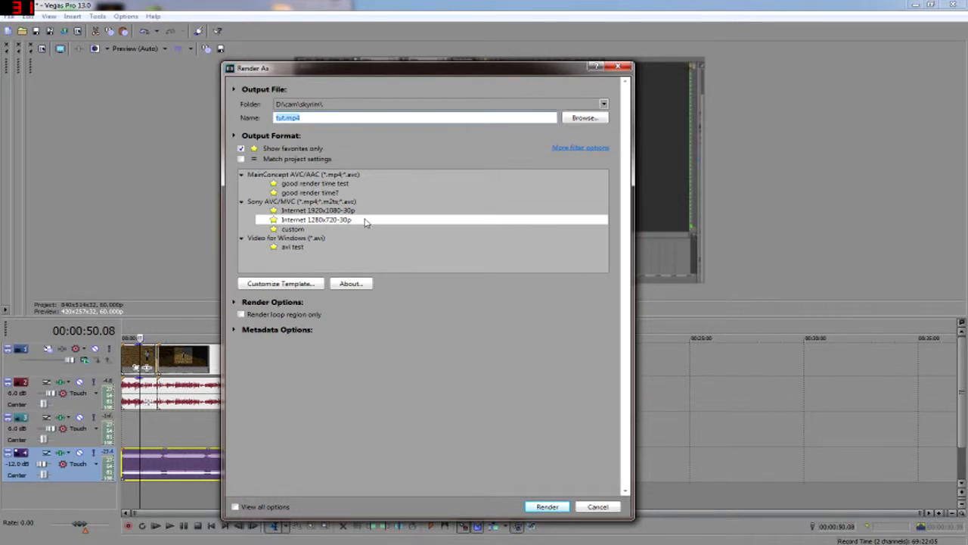
{"action": "left_click", "coordinate": [584, 118]}
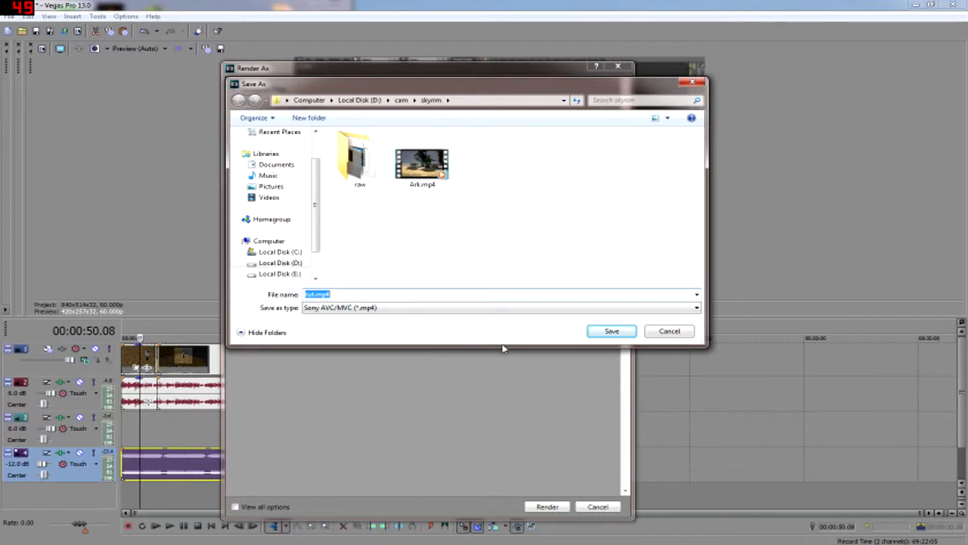
{"action": "left_click", "coordinate": [597, 332]}
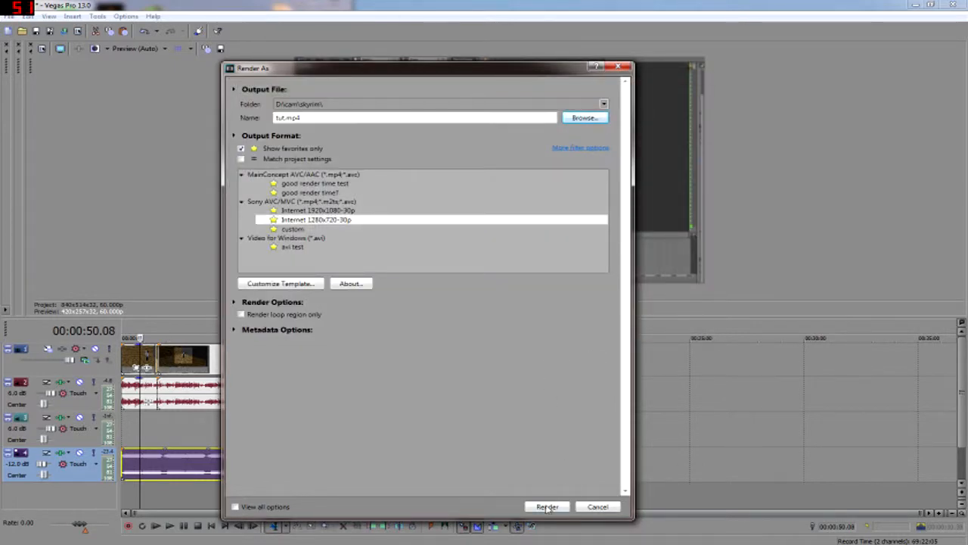
{"action": "left_click", "coordinate": [546, 507]}
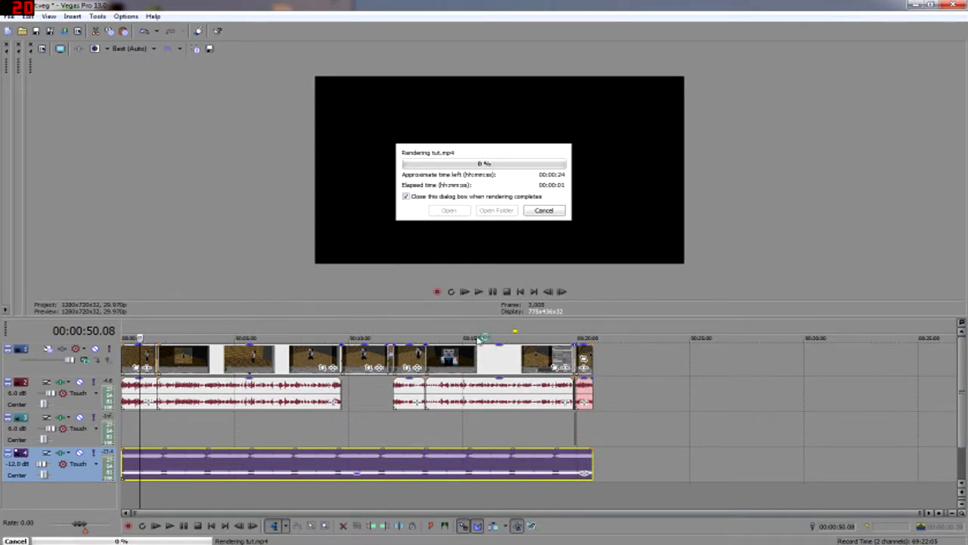